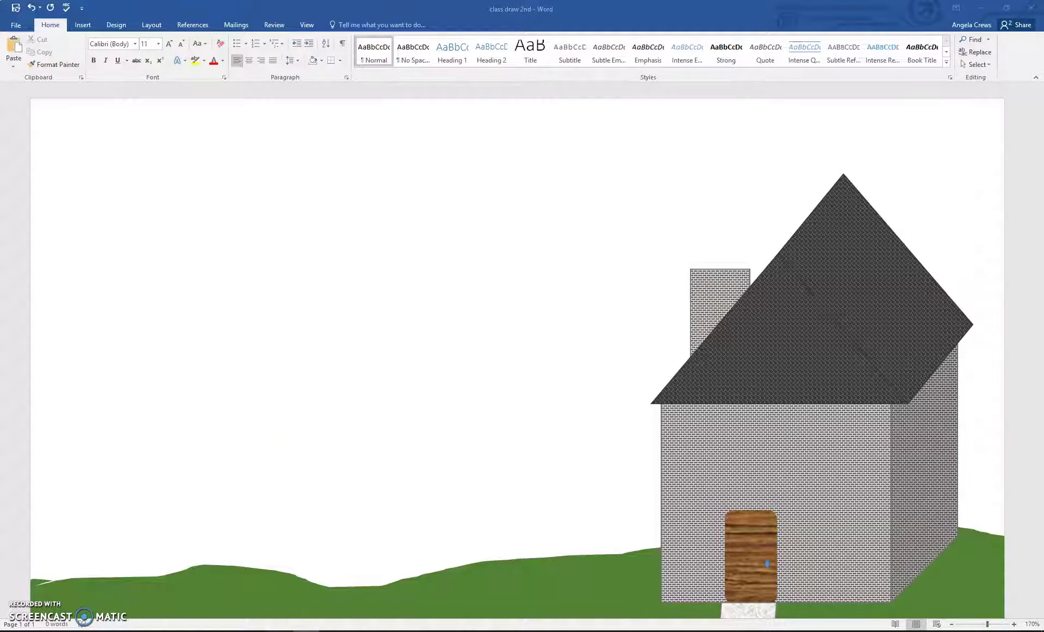
# Switch to the browser, show the image results for smoke clipart and copy the clip art of the bent, smoking cigarette.
pyautogui.hotkey('alt', 'Tab')
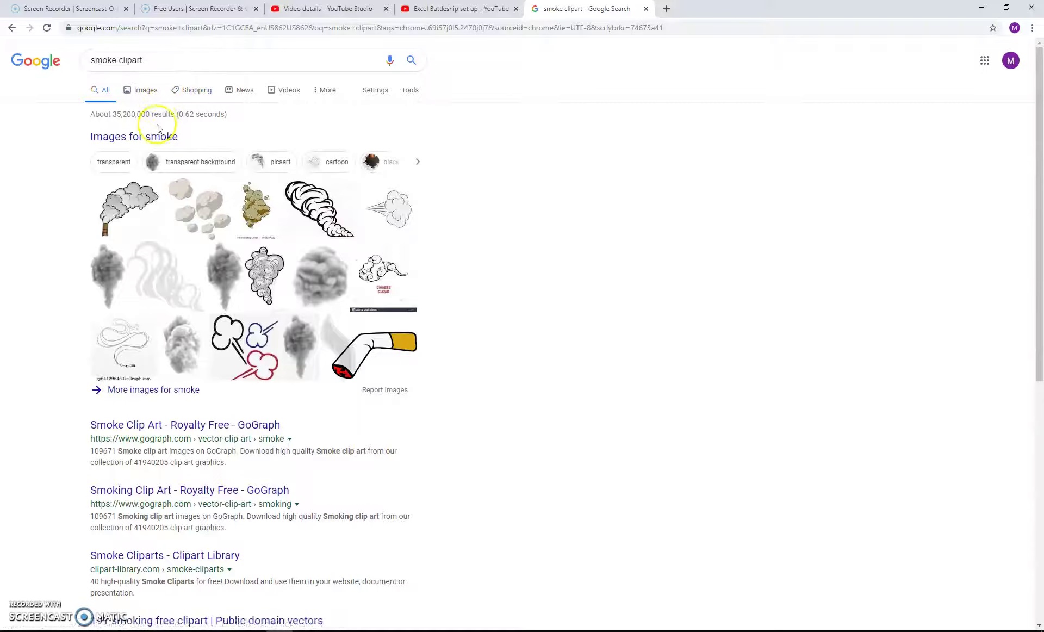
pyautogui.click(141, 145)
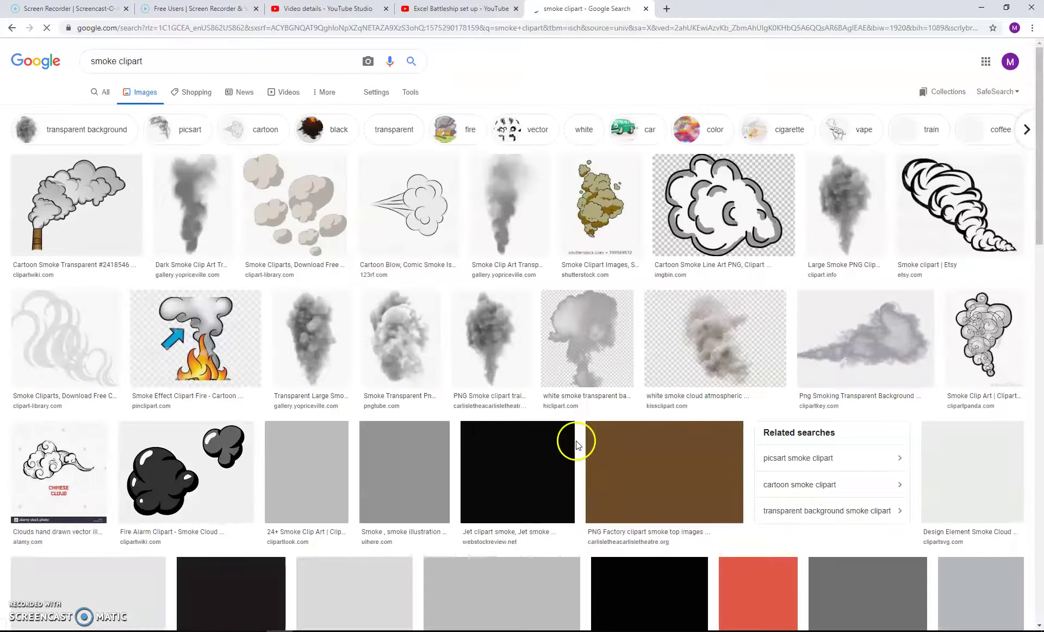
pyautogui.scroll(-3, 578, 445)
pyautogui.scroll(-2, 579, 446)
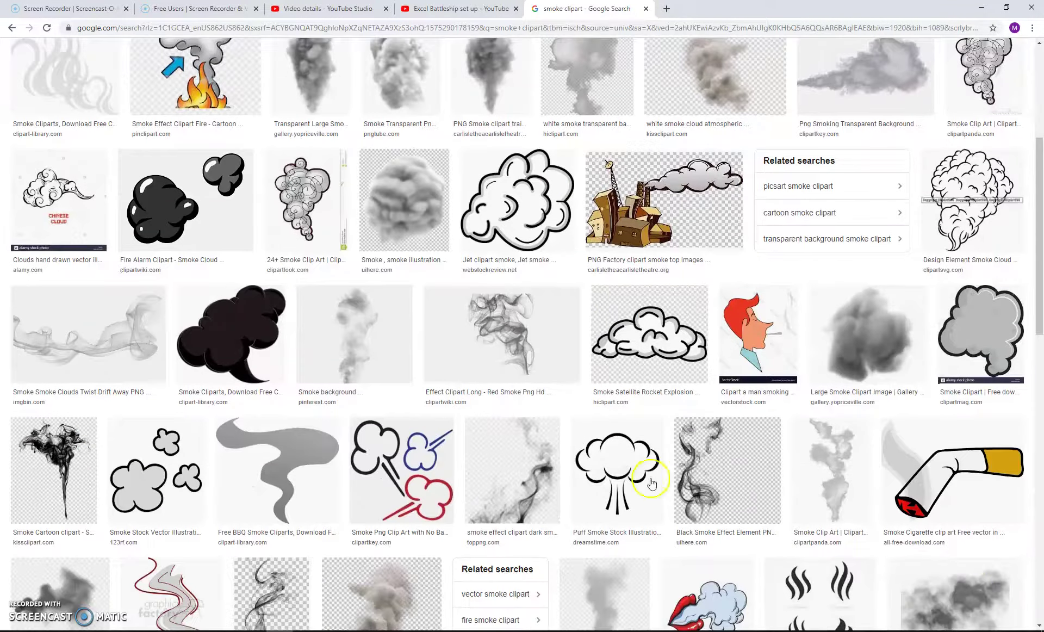
pyautogui.click(946, 486)
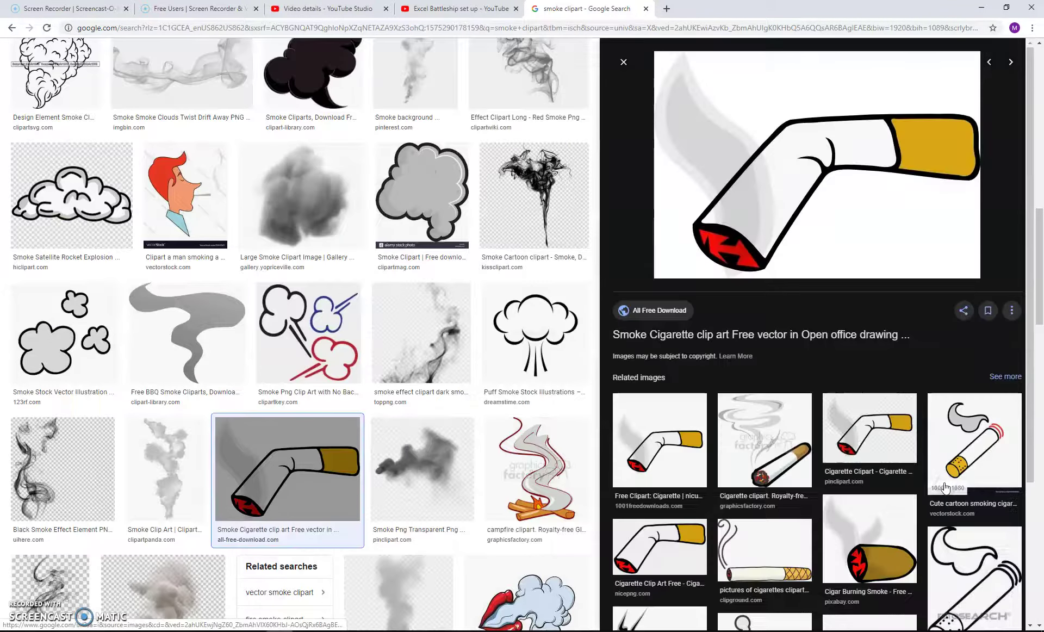
pyautogui.rightClick(785, 135)
pyautogui.click(819, 230)
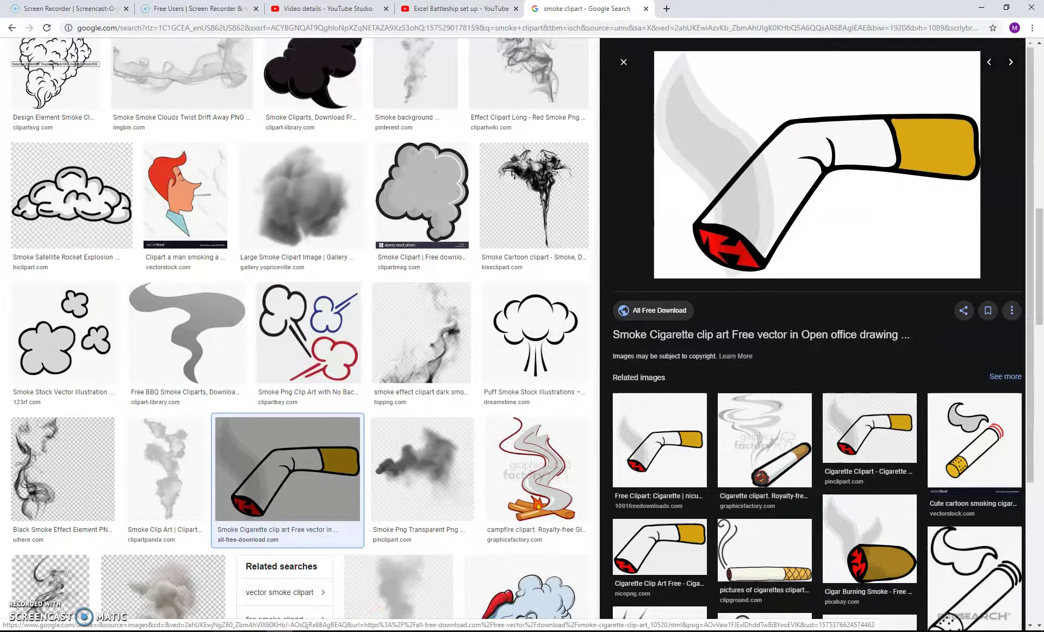
# Paste the cigarette clip art into the Word house drawing and set its text wrapping to In Front of Text.
pyautogui.moveTo(223, 626)
pyautogui.click(169, 595)
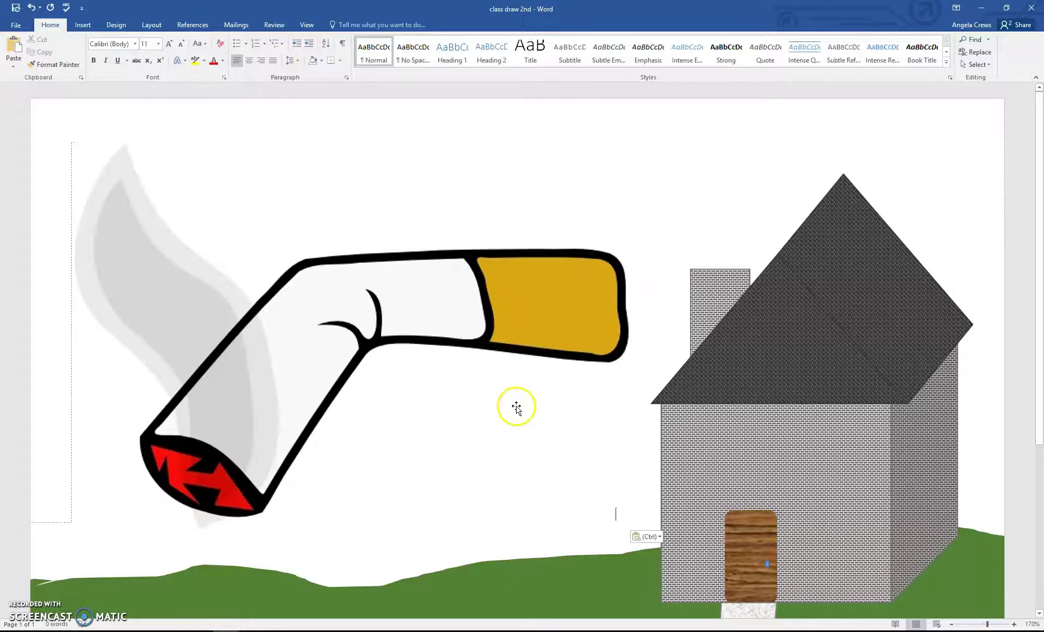
pyautogui.hotkey('ctrl', 'v')
pyautogui.click(433, 307)
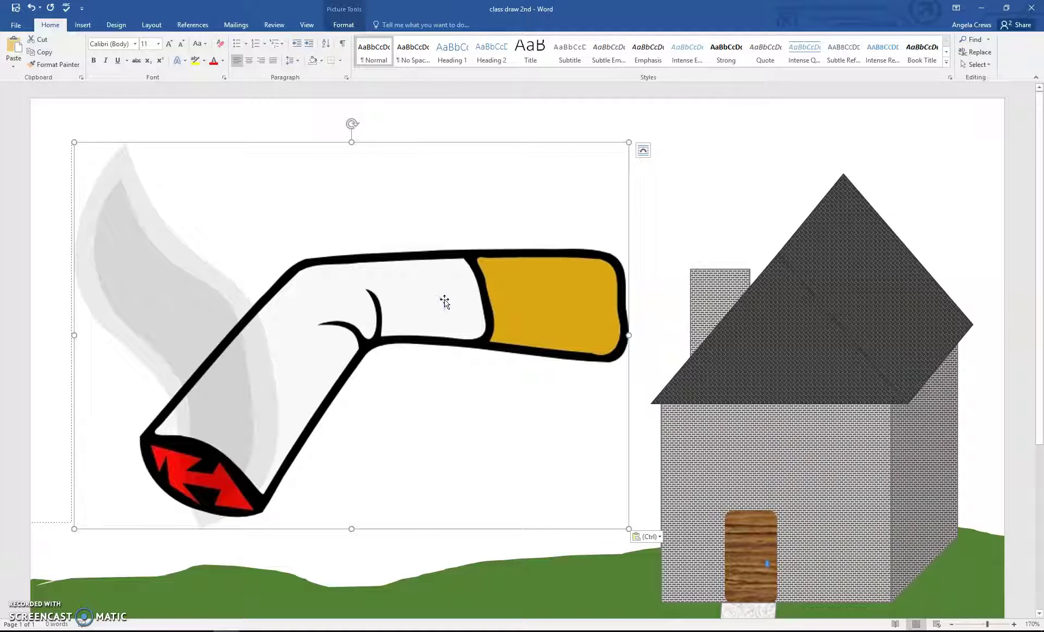
pyautogui.click(642, 151)
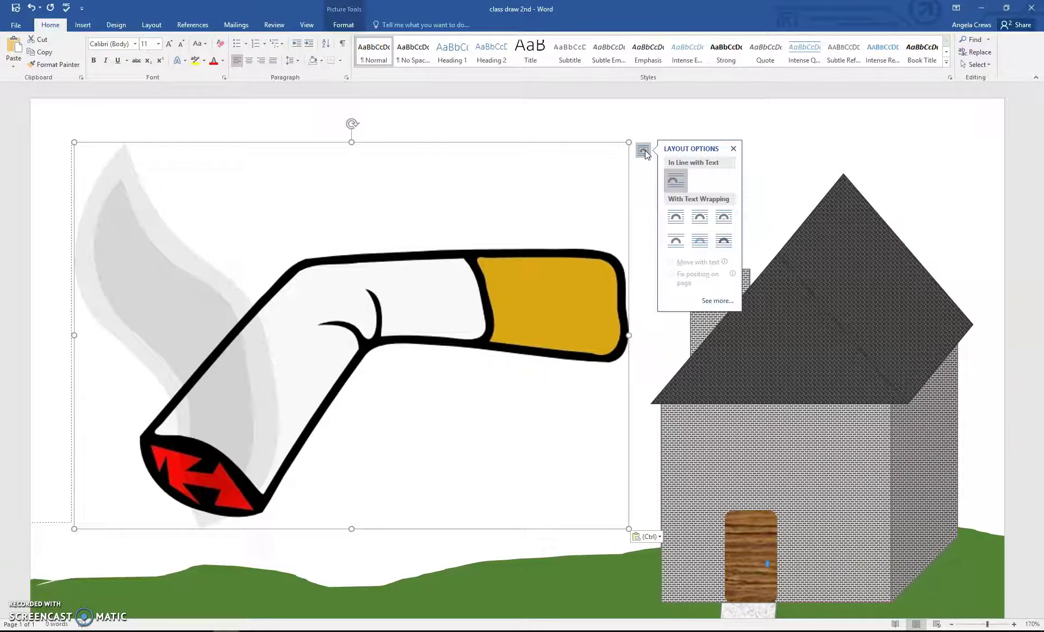
pyautogui.click(724, 241)
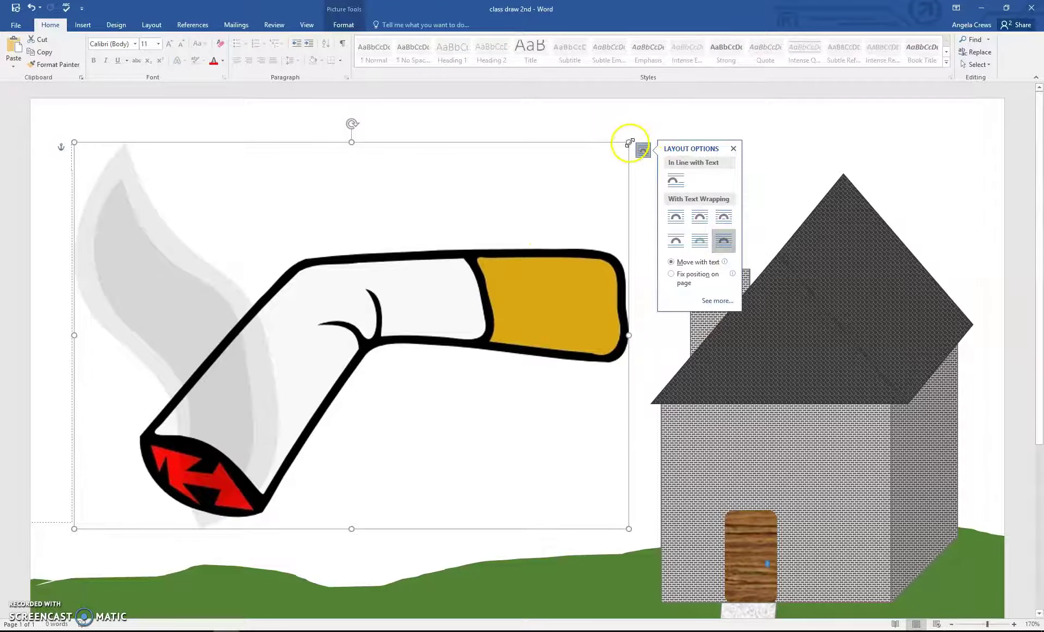
# Shrink the cigarette picture to about 0.81" by 1.17" above the chimney and set its white background as the transparent colour.
pyautogui.moveTo(569, 209); pyautogui.dragTo(559, 250)
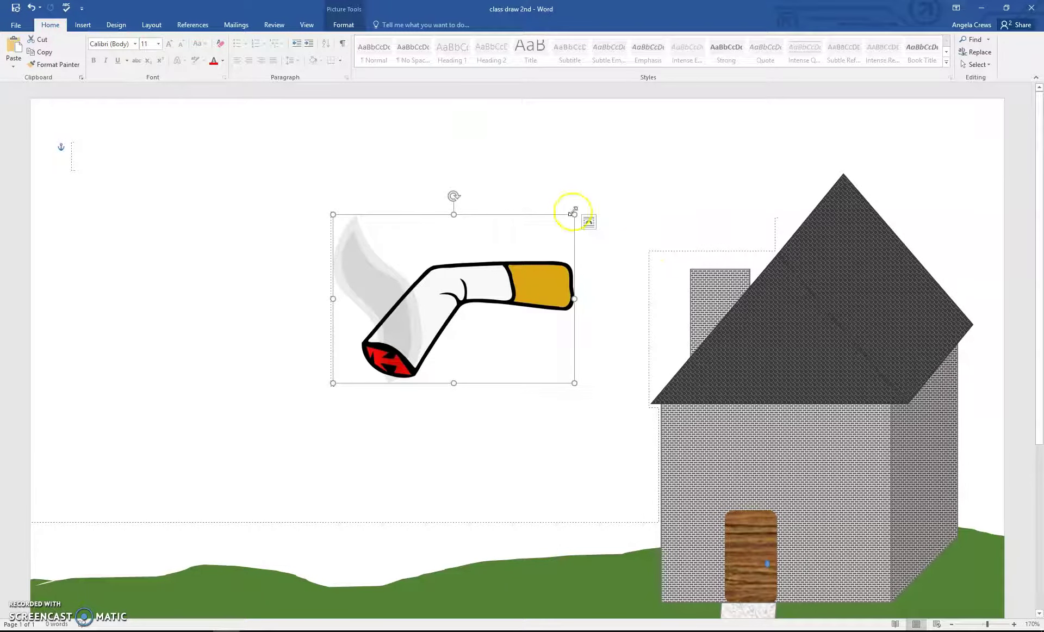
pyautogui.moveTo(575, 213); pyautogui.dragTo(771, 223)
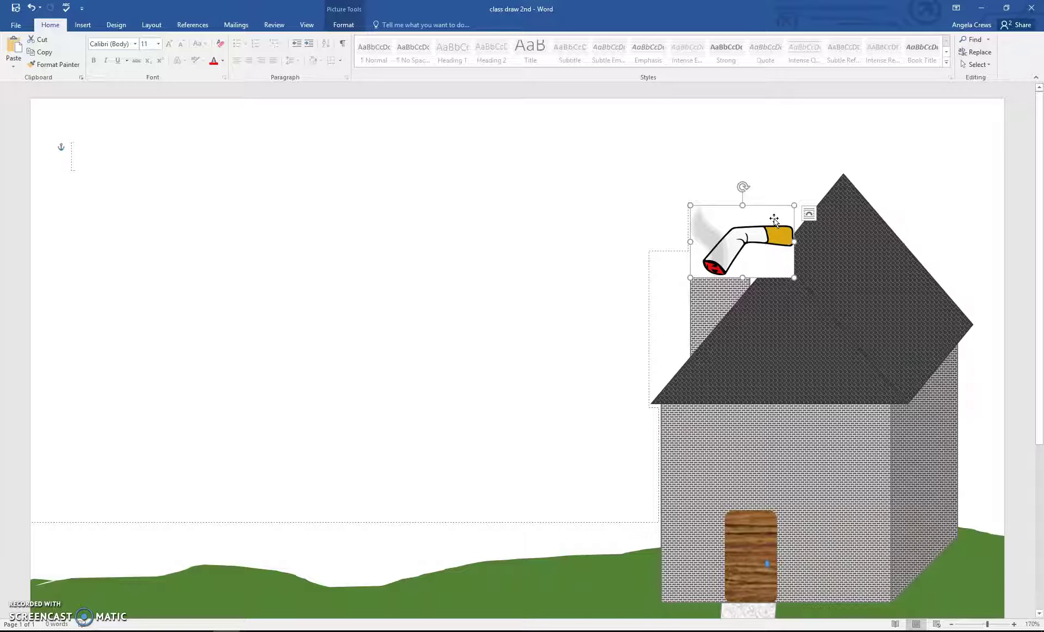
pyautogui.click(344, 25)
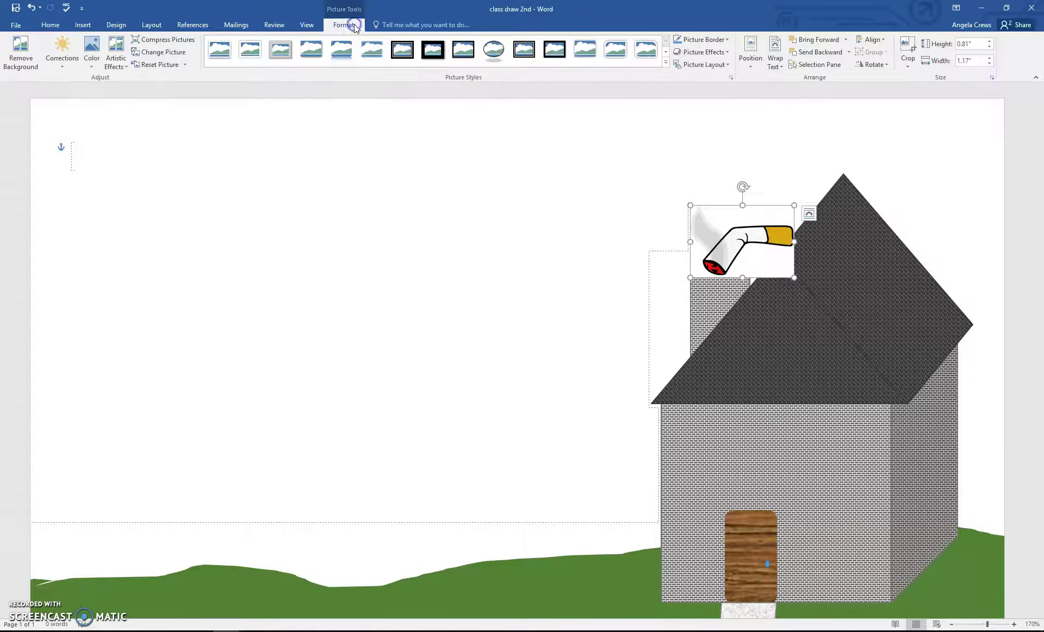
pyautogui.click(764, 236)
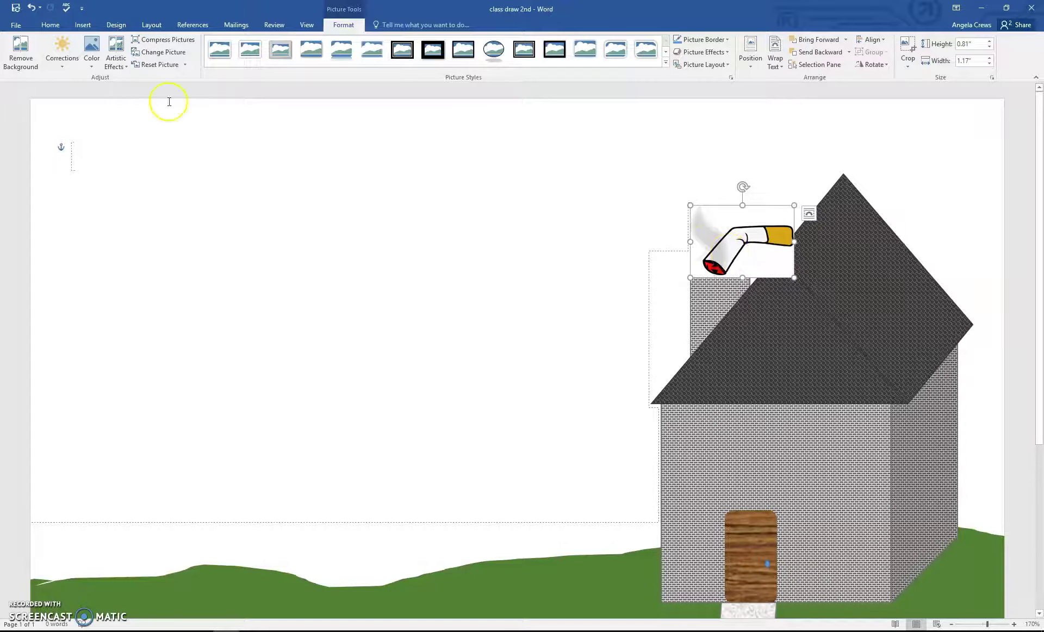
pyautogui.click(91, 54)
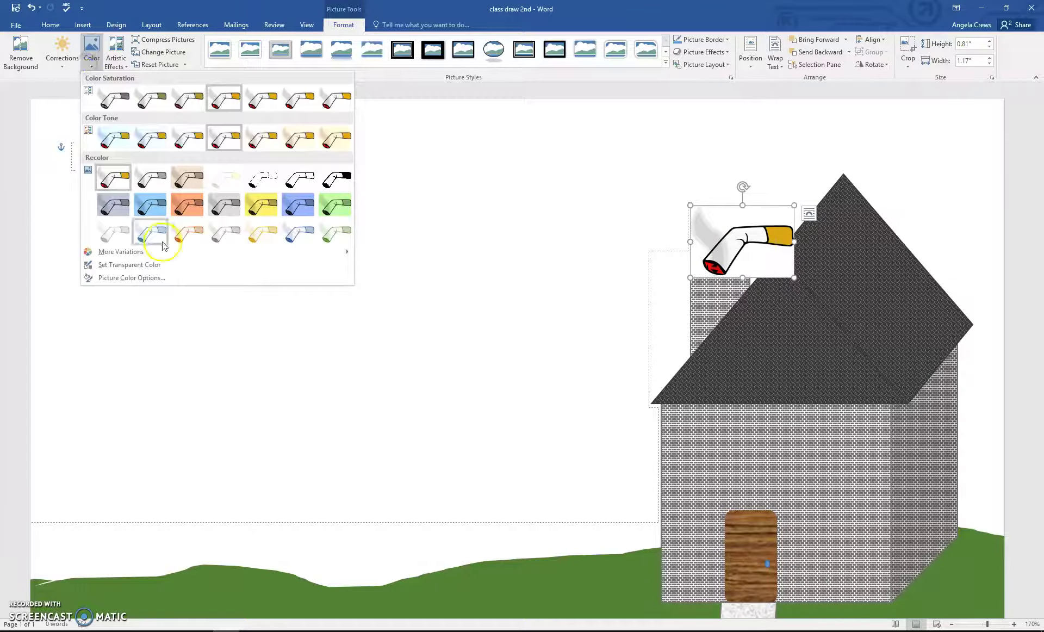
pyautogui.click(166, 264)
pyautogui.click(740, 220)
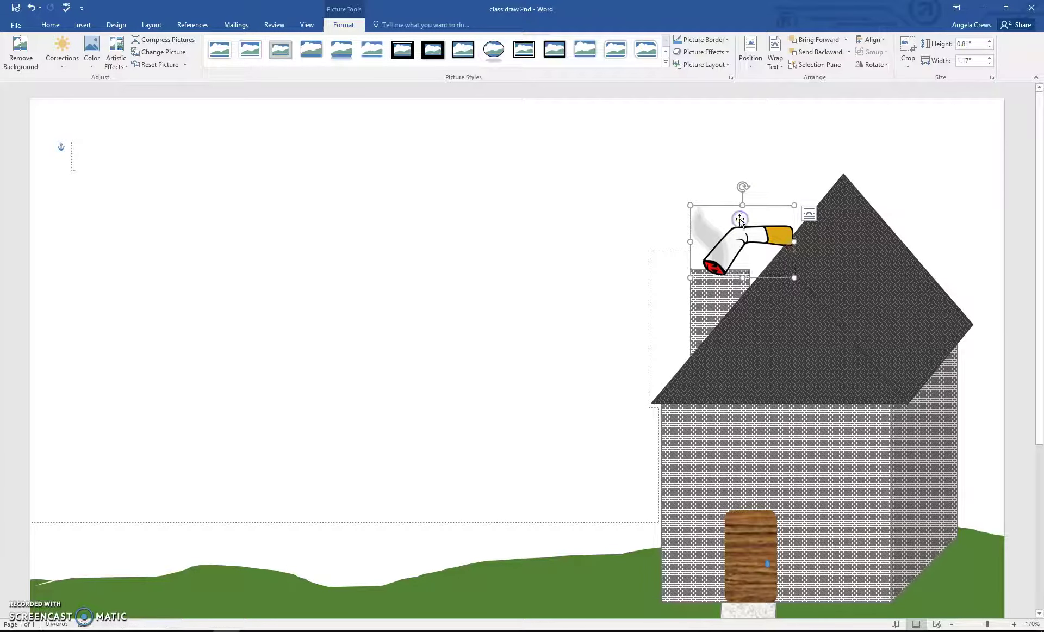
pyautogui.click(786, 220)
# Crop the picture to the smoke and burning cigarette tip, about 0.73" high and 0.46" wide.
pyautogui.click(907, 49)
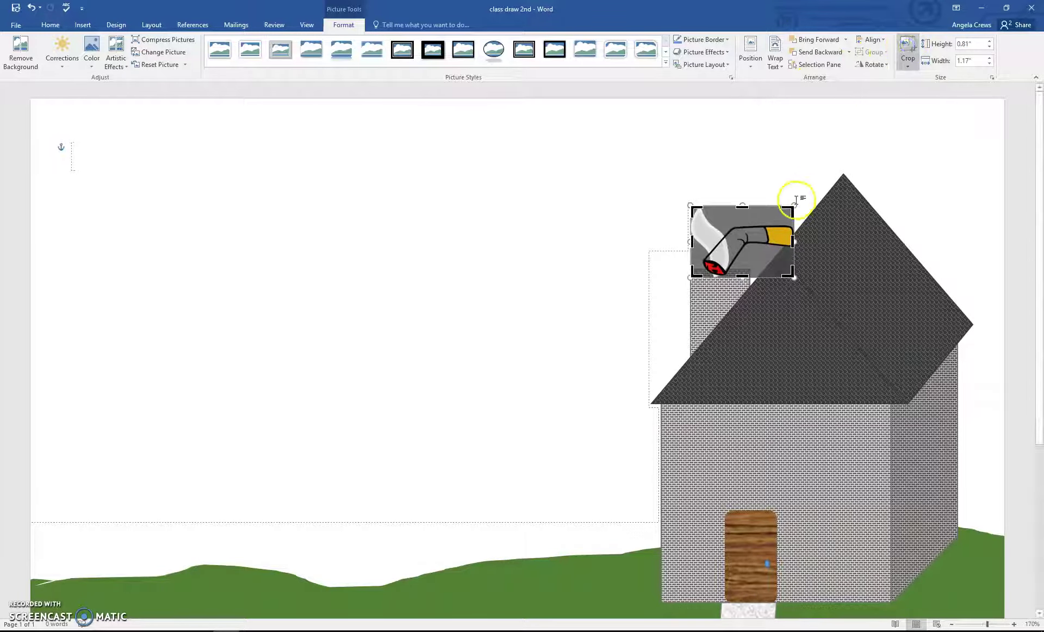
pyautogui.moveTo(789, 207); pyautogui.dragTo(731, 209)
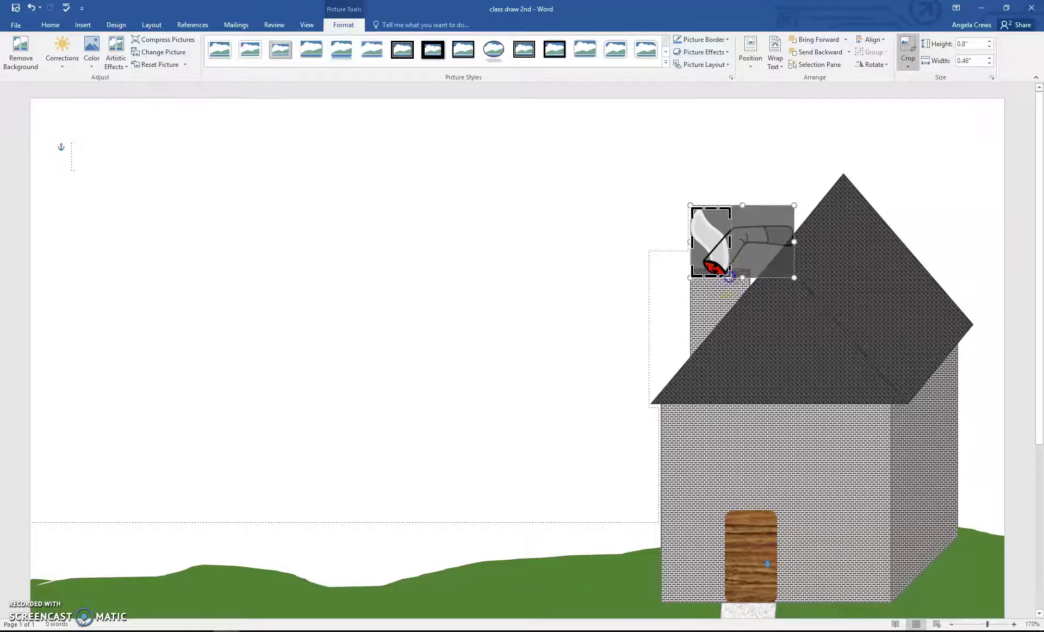
pyautogui.moveTo(730, 272); pyautogui.dragTo(717, 252)
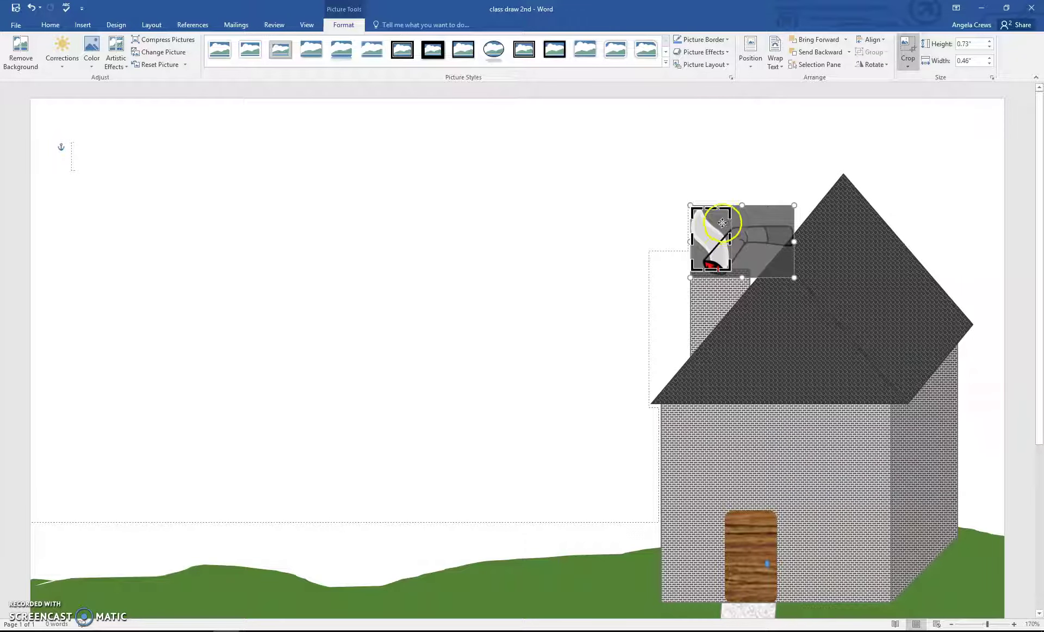
pyautogui.click(909, 49)
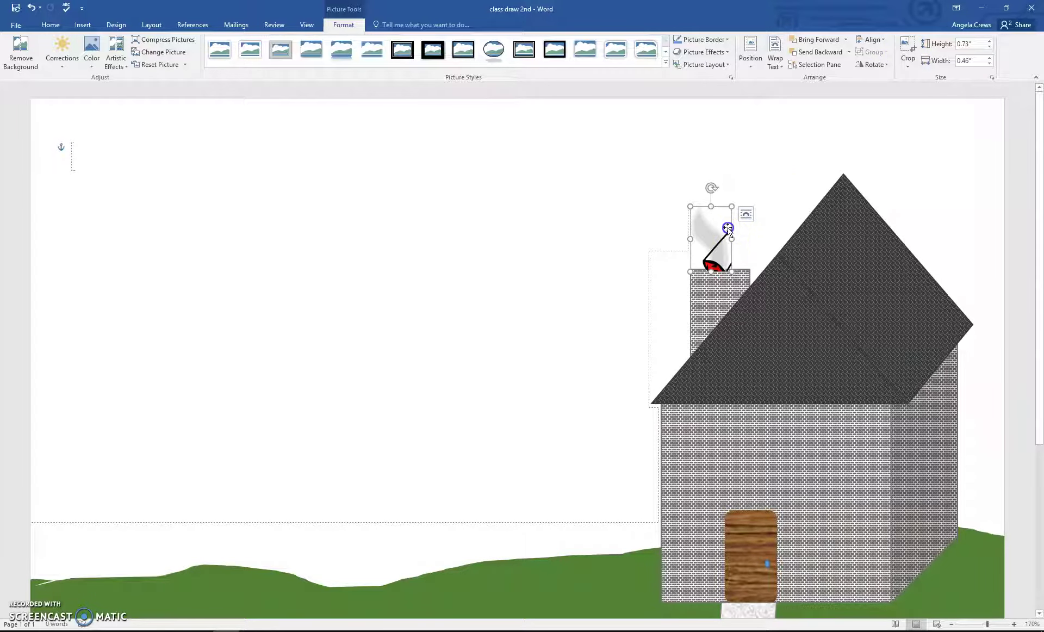
# Tilt the cropped smoke picture slightly clockwise and place it over the top of the chimney.
pyautogui.moveTo(728, 228); pyautogui.dragTo(732, 256)
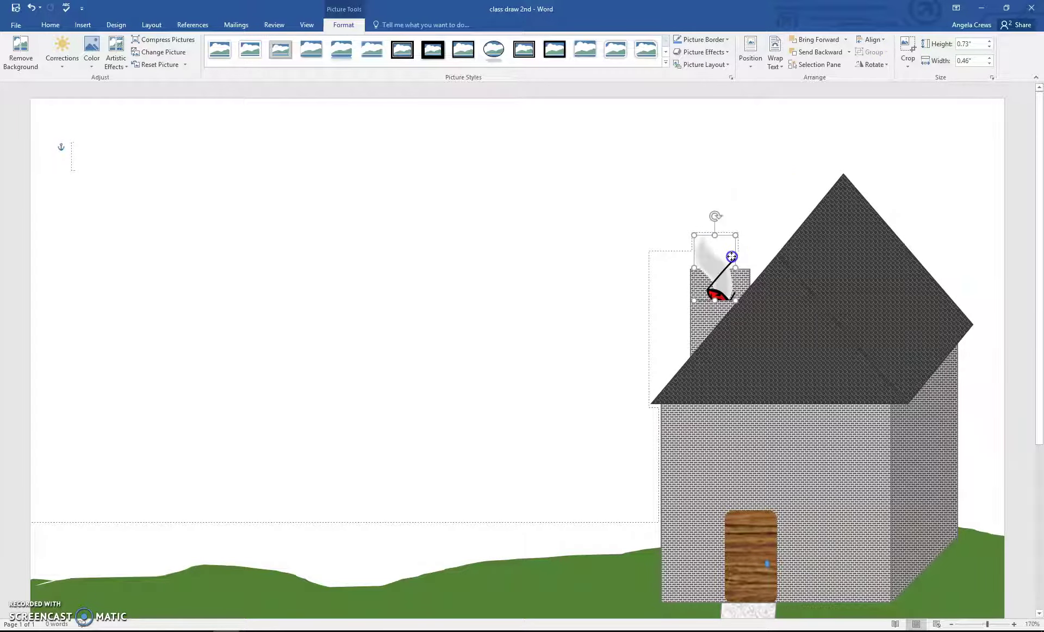
pyautogui.moveTo(717, 215); pyautogui.dragTo(723, 214)
pyautogui.click(736, 262)
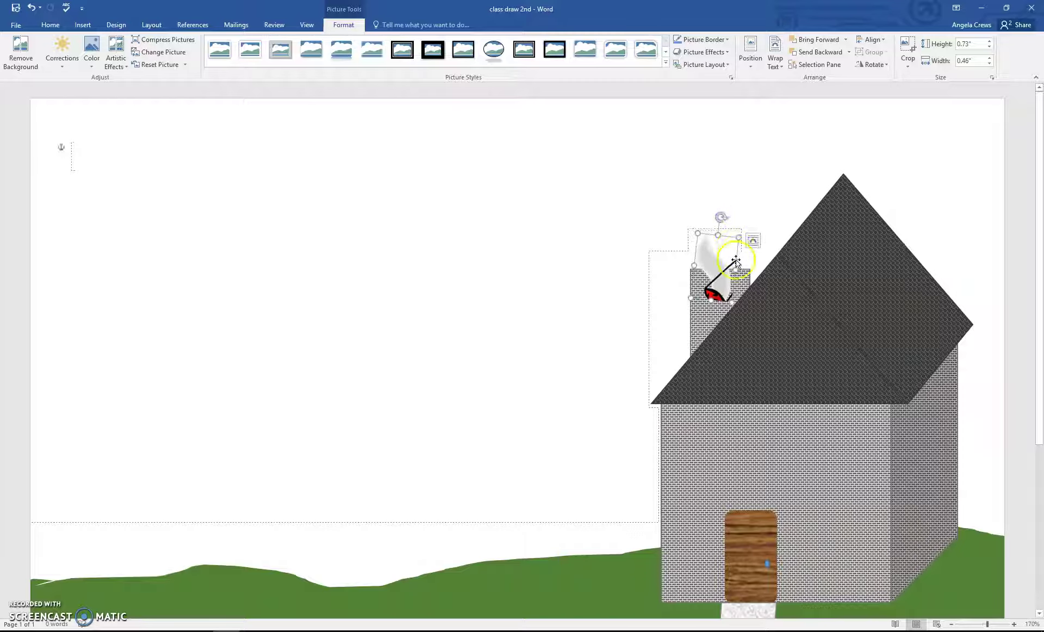
pyautogui.moveTo(733, 264); pyautogui.dragTo(737, 267)
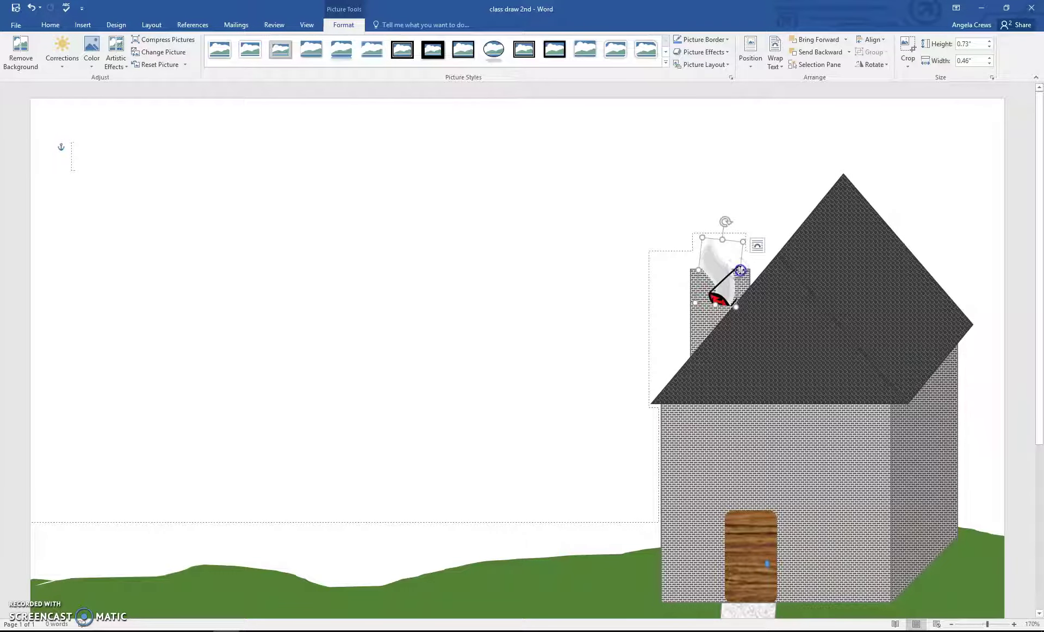
pyautogui.moveTo(740, 271); pyautogui.dragTo(739, 257)
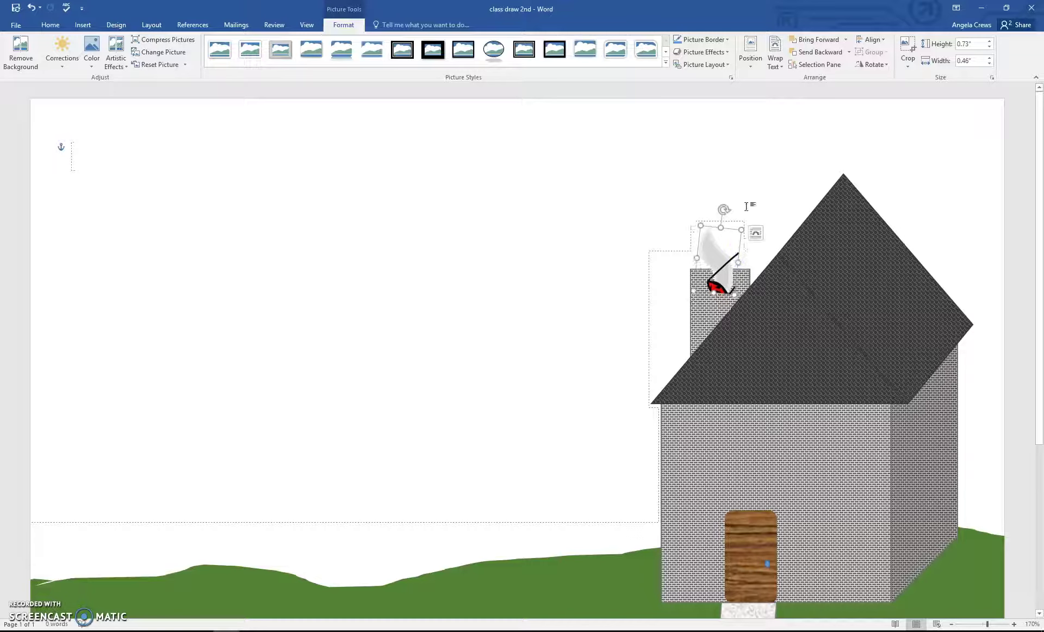
# Crop the right edge of the smoke picture further so that it is about 0.4" wide.
pyautogui.click(908, 46)
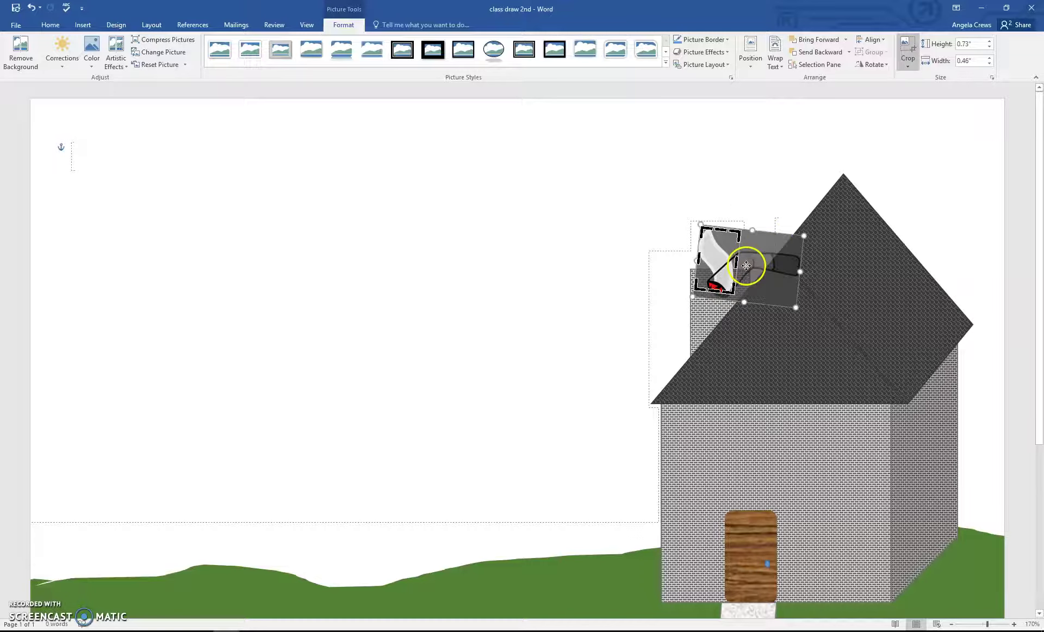
pyautogui.moveTo(737, 265); pyautogui.dragTo(732, 266)
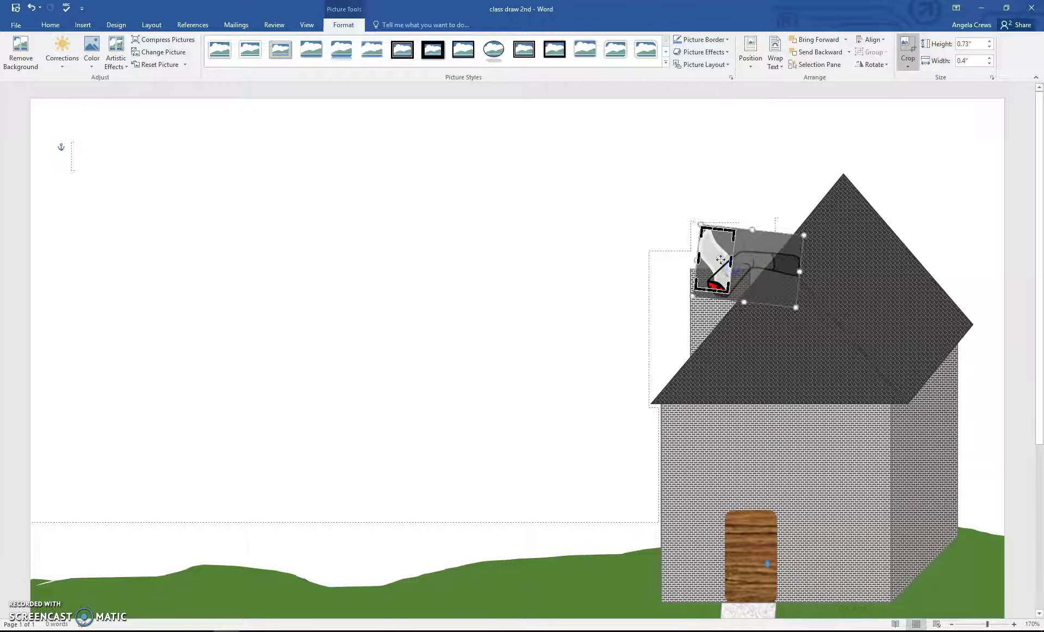
pyautogui.click(906, 49)
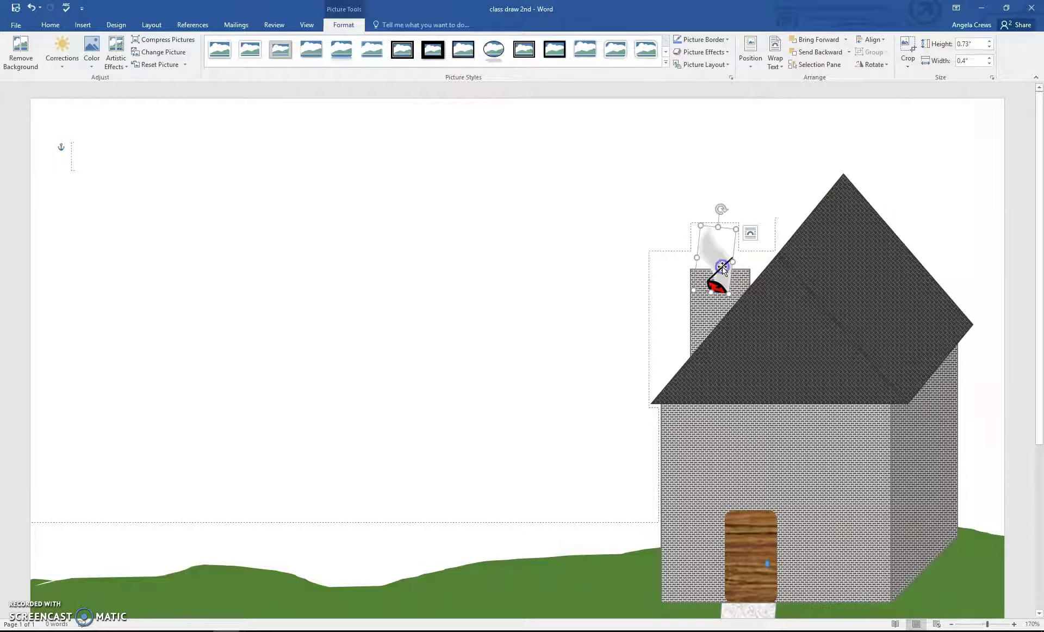
# Lower the smoke picture and send it behind the chimney so only the smoke shows, with a slight extra clockwise tilt.
pyautogui.moveTo(723, 267); pyautogui.dragTo(725, 278)
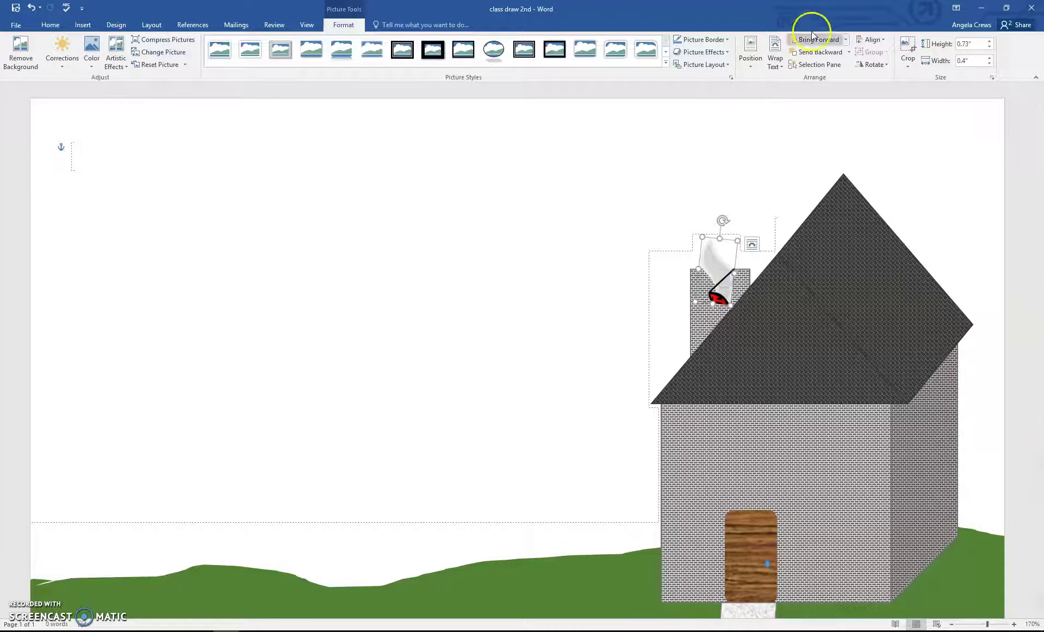
pyautogui.click(848, 52)
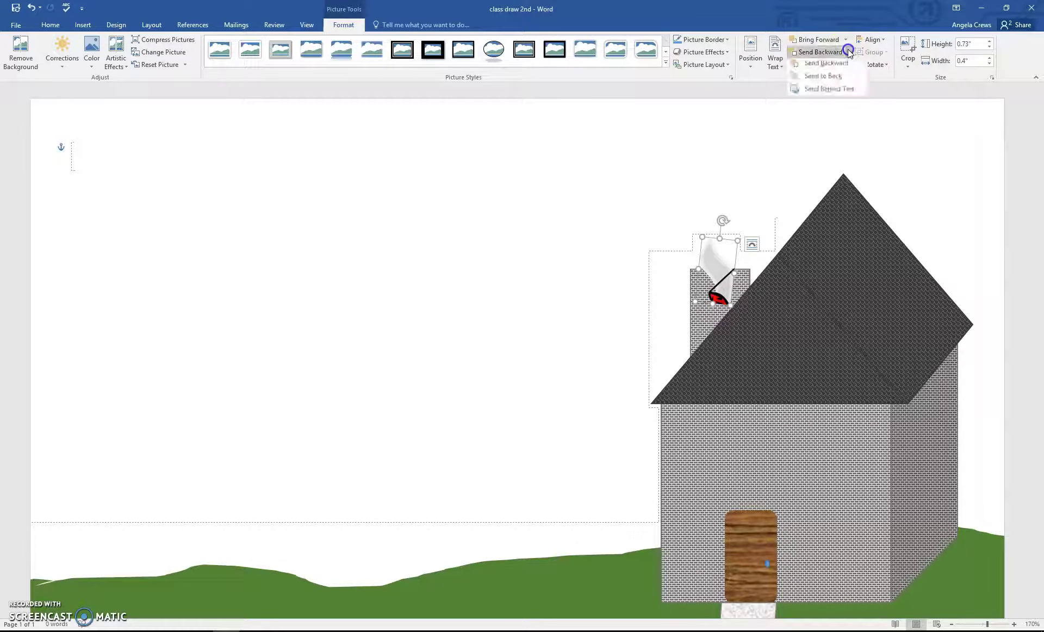
pyautogui.click(852, 71)
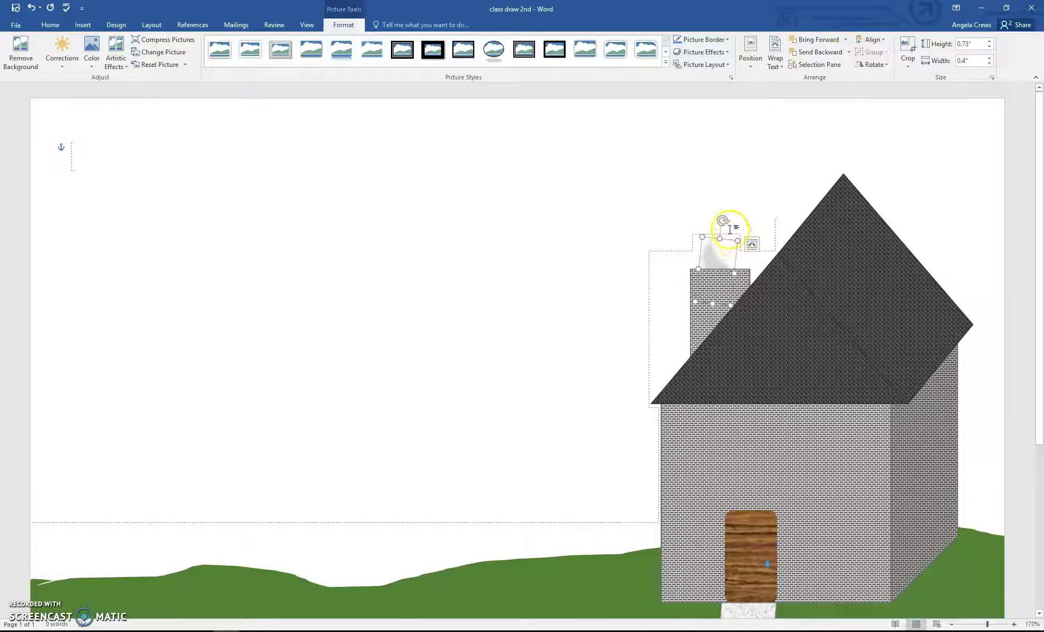
pyautogui.moveTo(723, 221); pyautogui.dragTo(726, 222)
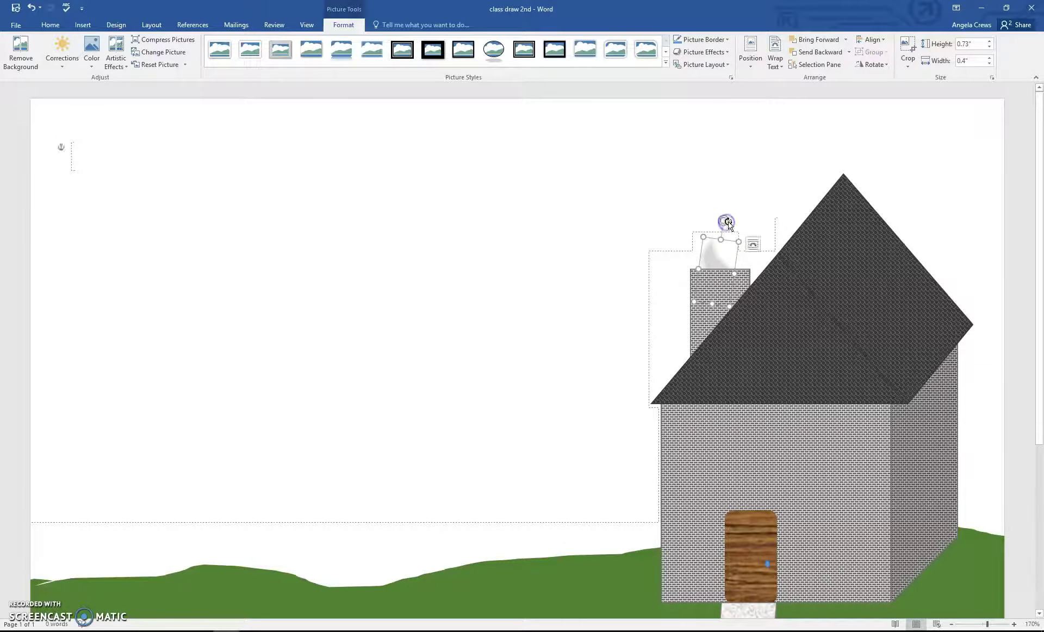
pyautogui.click(607, 222)
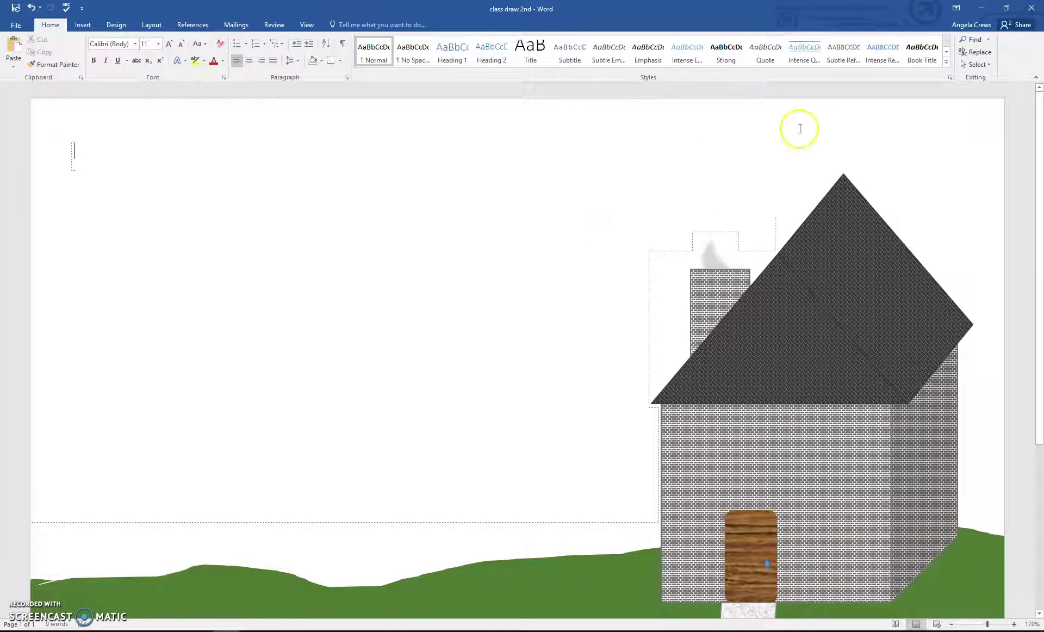
# Draw a thin upright can shape about 0.39" high and 0.08" wide on the grass beside the path's lower end as a mailbox post.
pyautogui.scroll(-5, 754, 261)
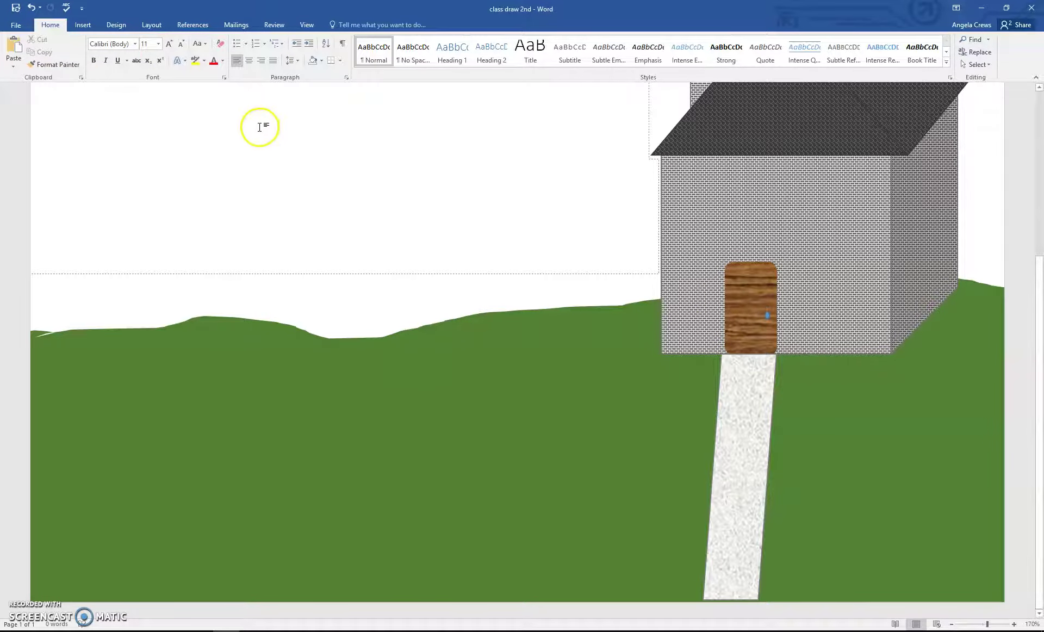
pyautogui.click(342, 261)
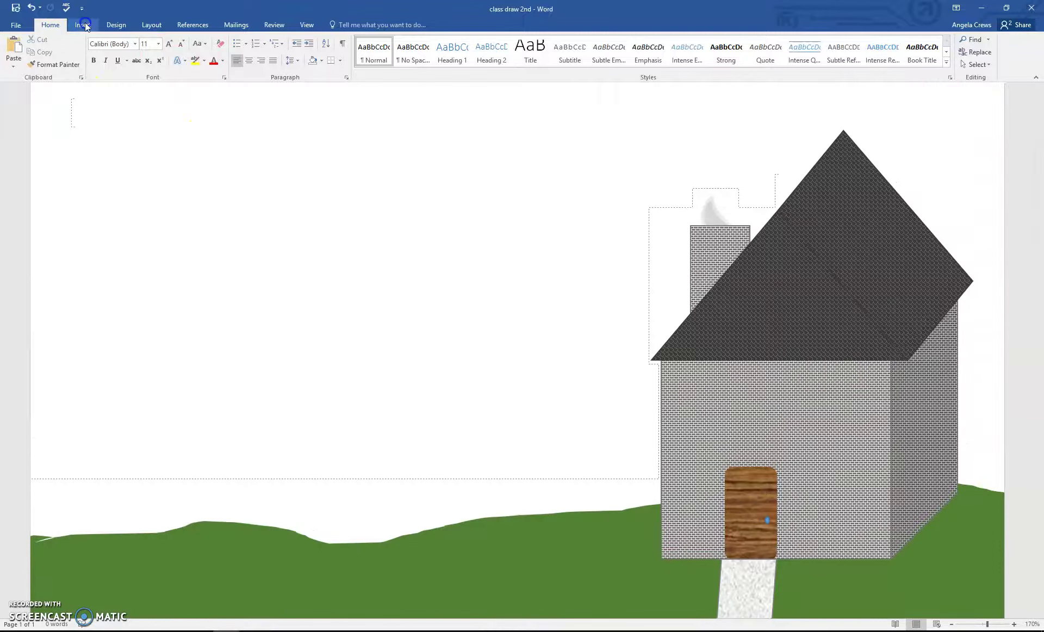
pyautogui.click(83, 25)
pyautogui.click(166, 52)
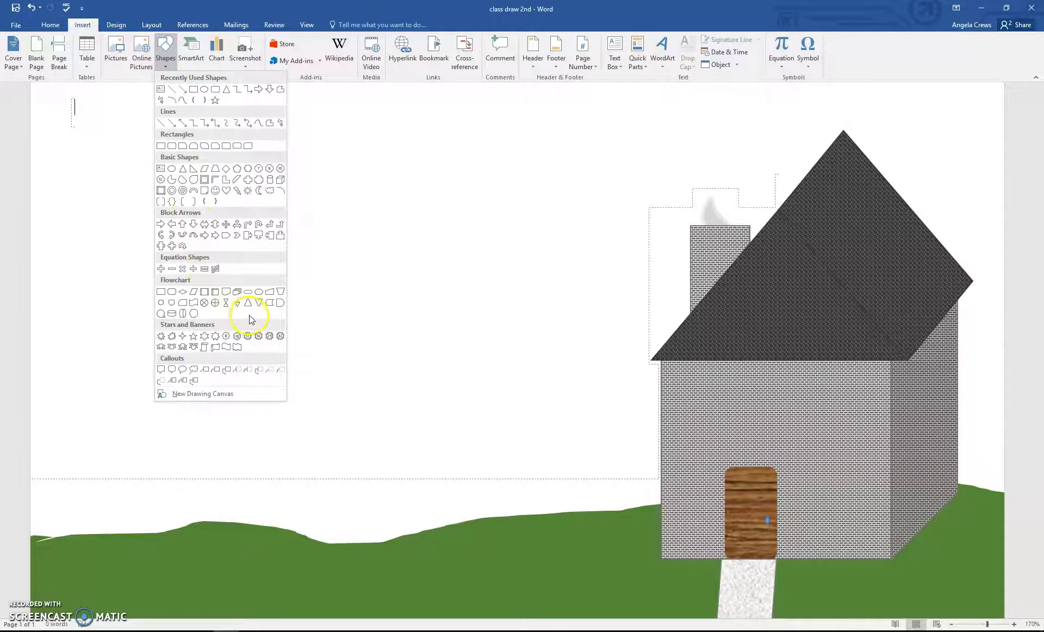
pyautogui.click(270, 190)
pyautogui.scroll(-3, 483, 404)
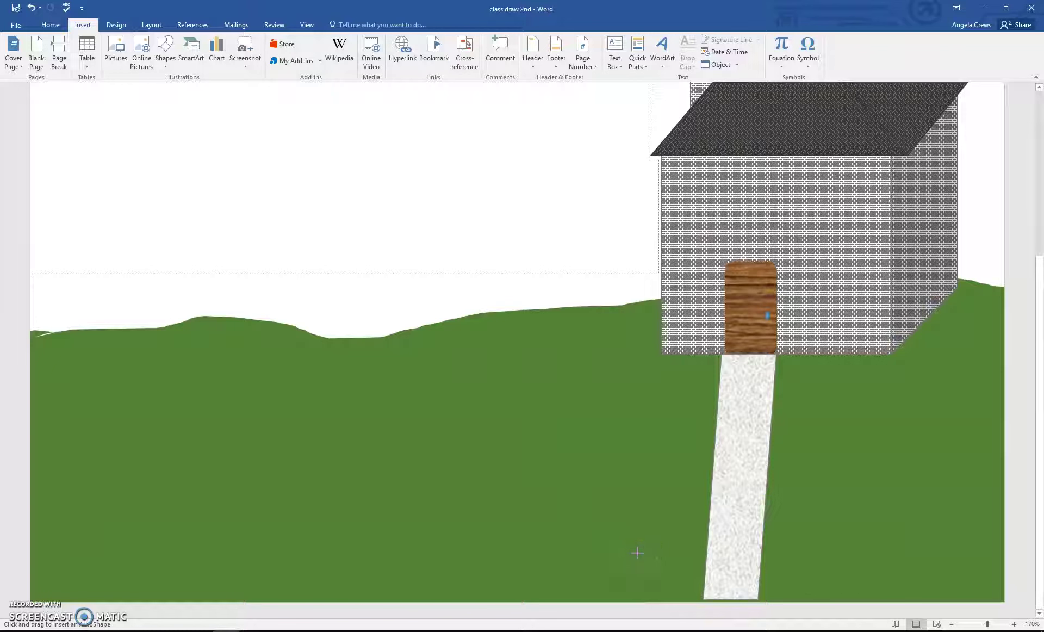
pyautogui.moveTo(638, 553)
pyautogui.mouseDown()
pyautogui.moveTo(646, 477)
pyautogui.moveTo(629, 520)
pyautogui.moveTo(638, 535)
pyautogui.moveTo(639, 519)
pyautogui.moveTo(632, 553)
pyautogui.mouseUp()
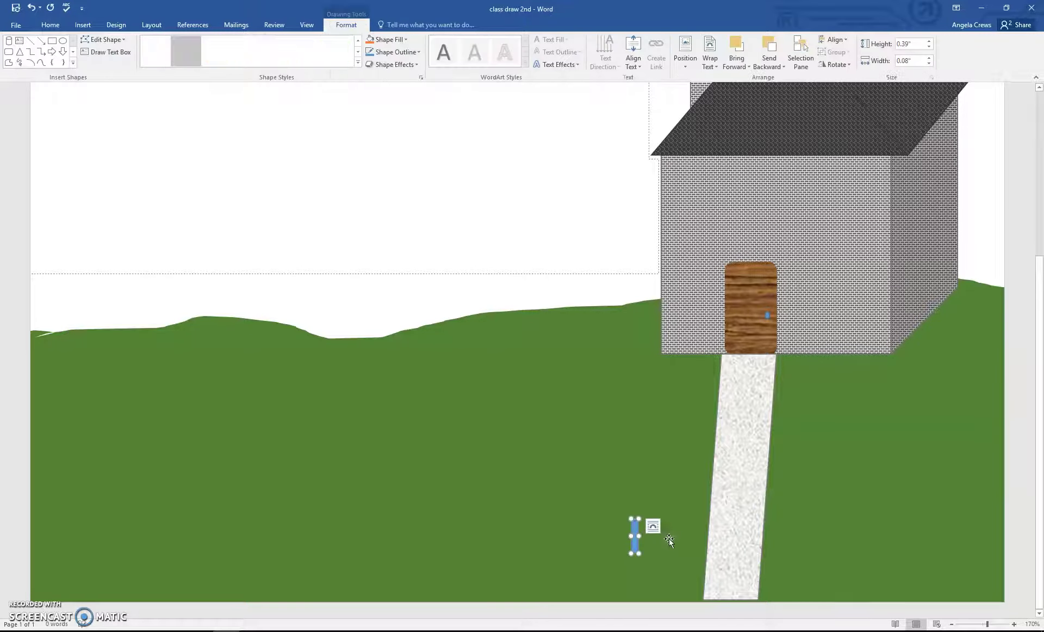
# Fill the mailbox post with dark gray and give it a matching gray outline.
pyautogui.click(384, 42)
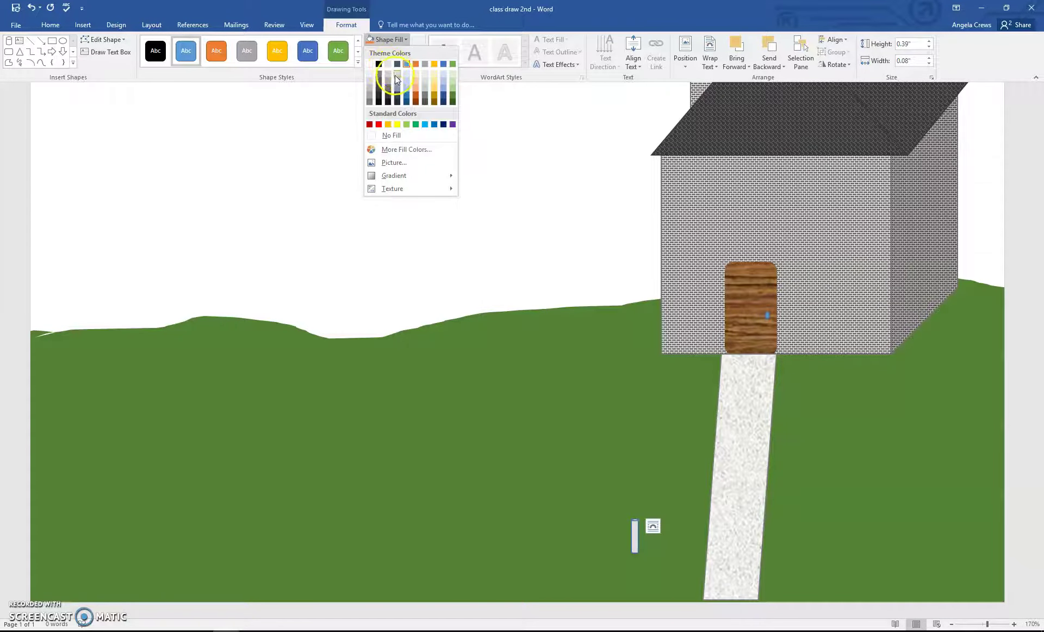
pyautogui.click(389, 95)
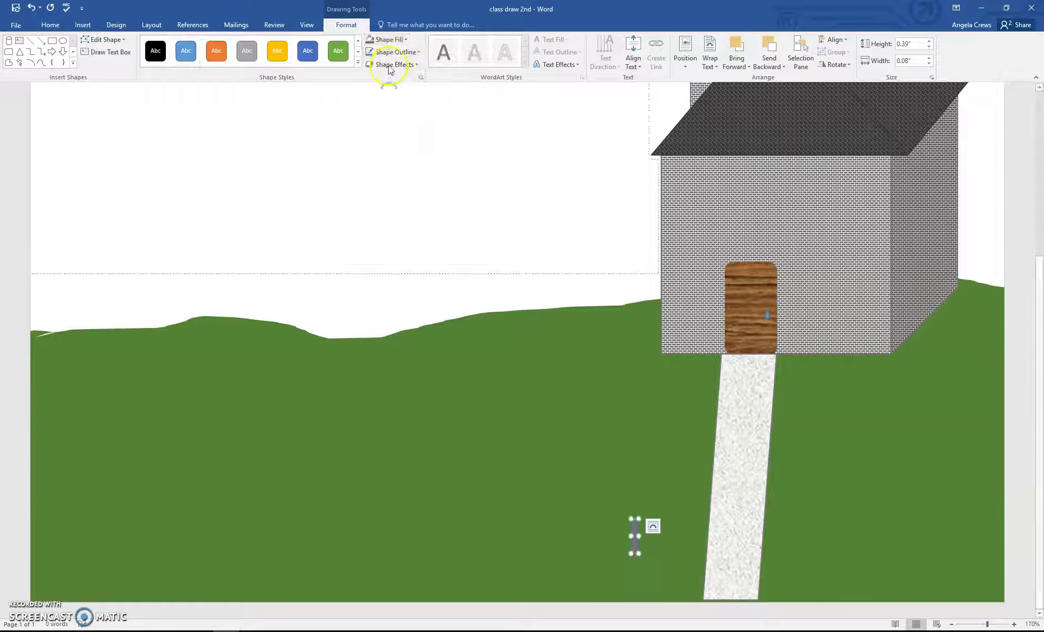
pyautogui.click(396, 53)
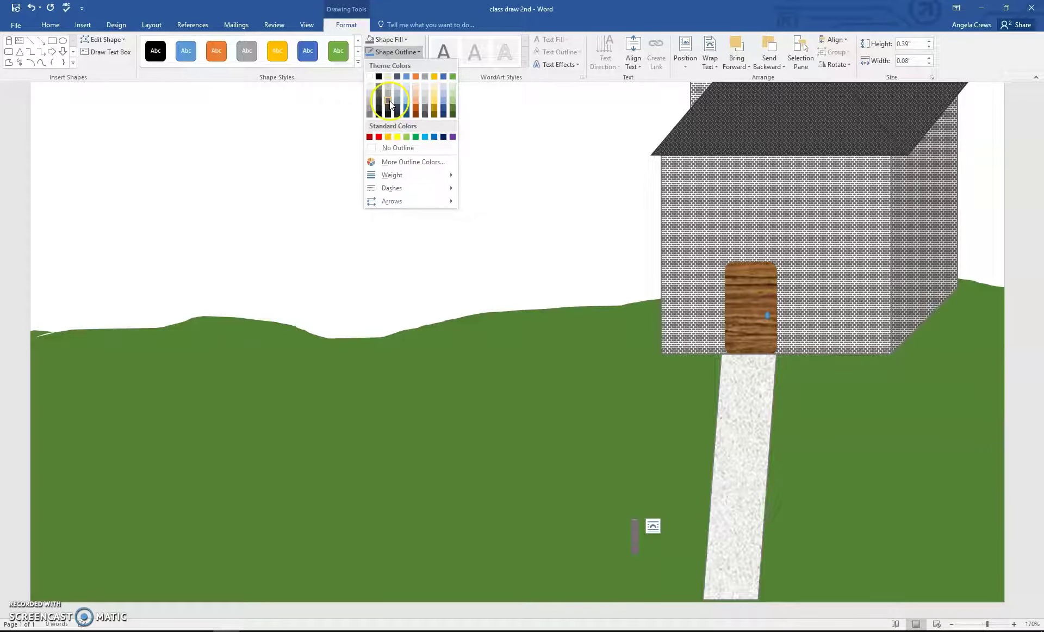
pyautogui.click(389, 100)
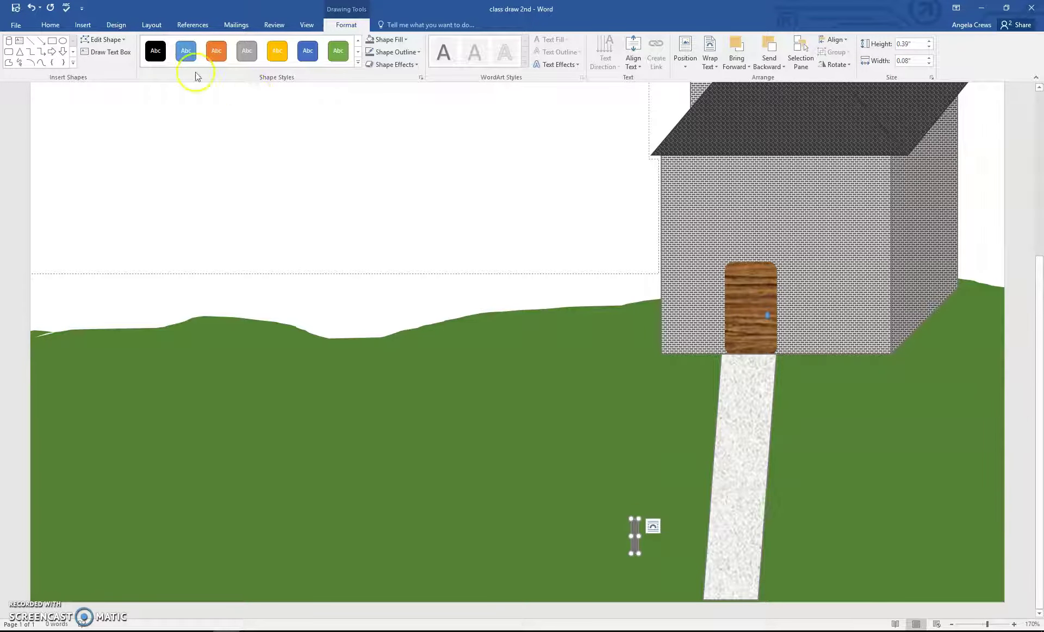
# Draw a Flowchart Delay shape about 0.35" by 0.44", rotate it so the rounded end points up, and place it on the post.
pyautogui.click(83, 24)
pyautogui.click(165, 47)
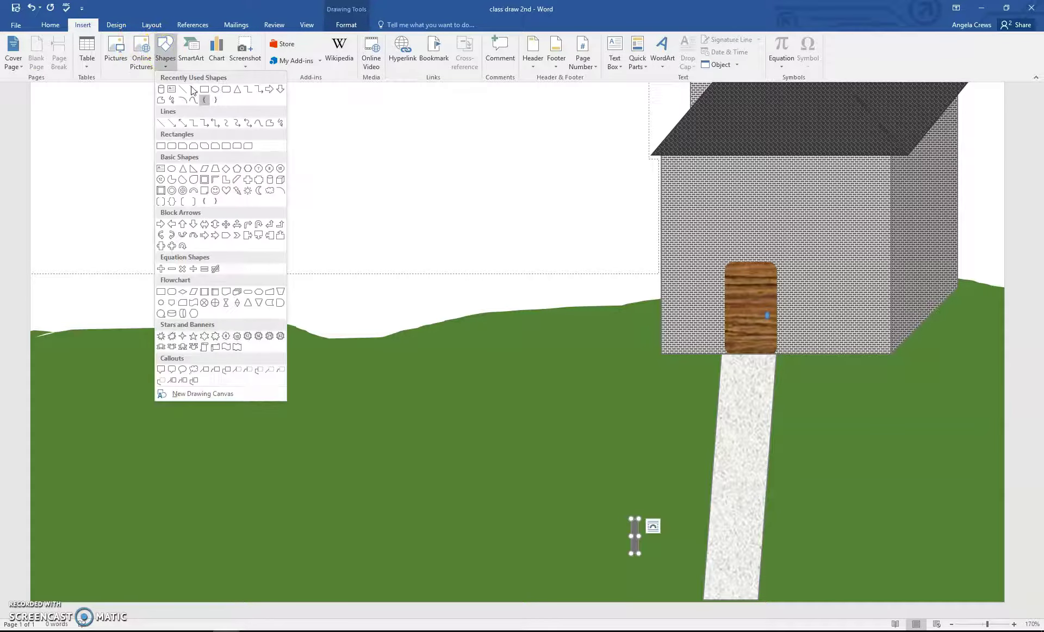
pyautogui.click(280, 303)
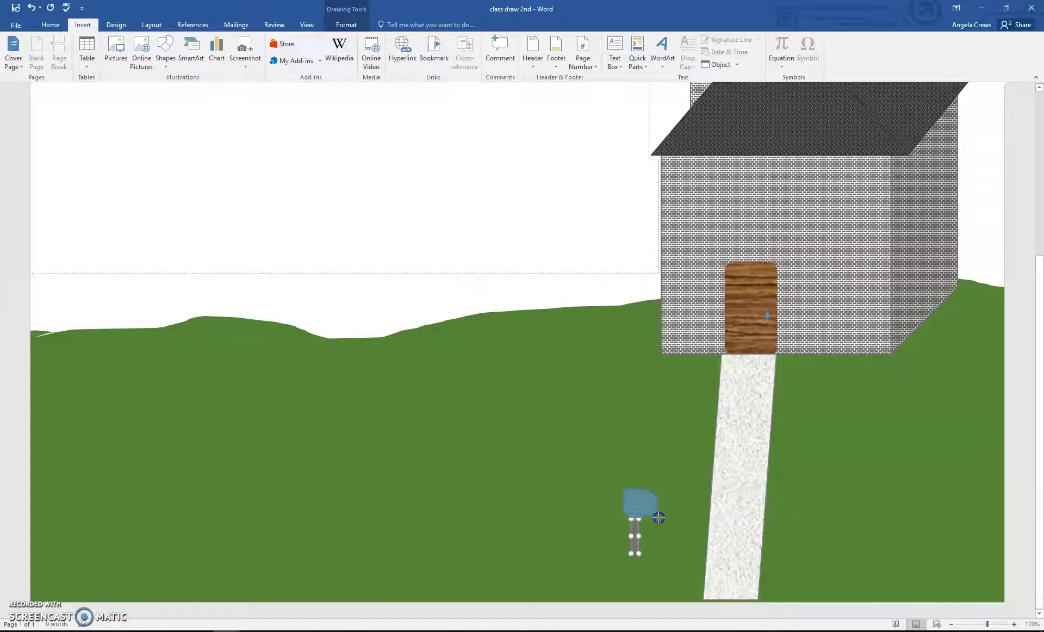
pyautogui.moveTo(662, 519); pyautogui.dragTo(632, 466)
pyautogui.moveTo(609, 471); pyautogui.dragTo(637, 503)
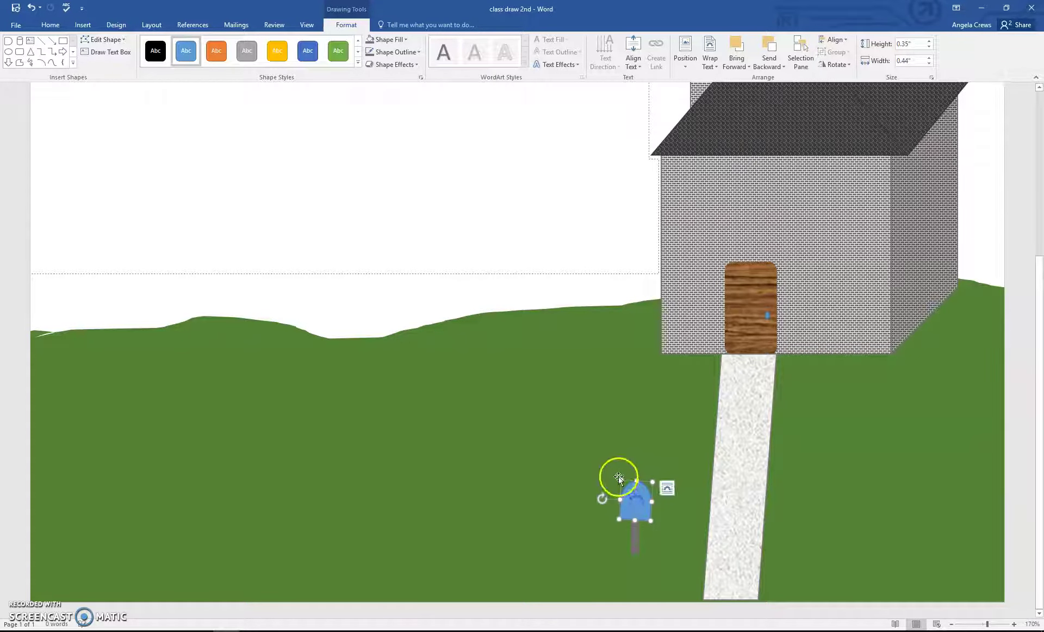
# Straighten the blue mailbox shape so it stands exactly upright on its post.
pyautogui.click(602, 498)
pyautogui.click(635, 482)
pyautogui.click(660, 439)
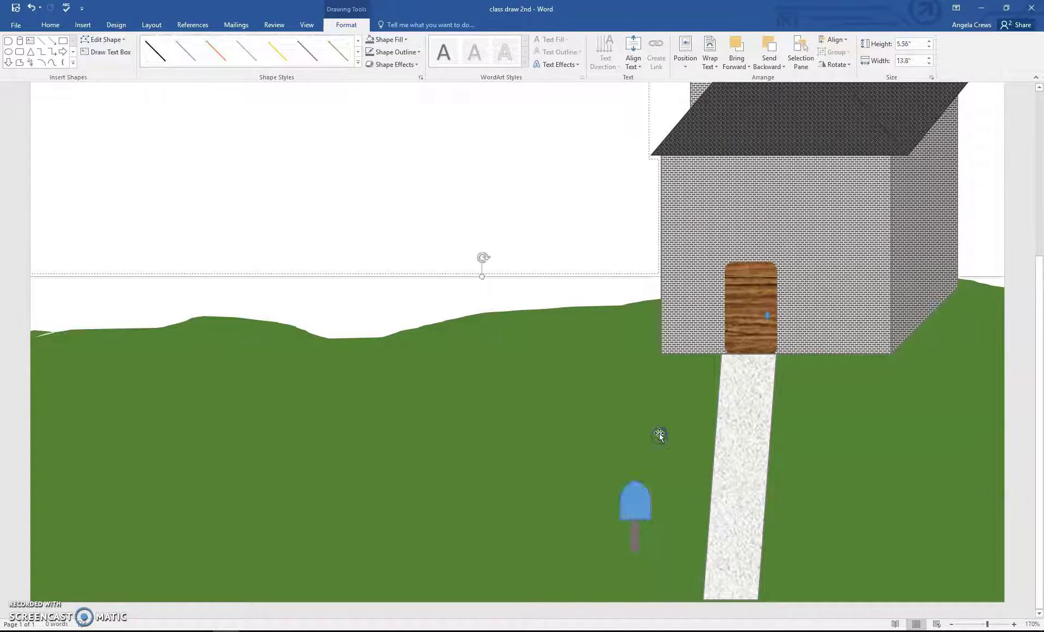
pyautogui.click(639, 499)
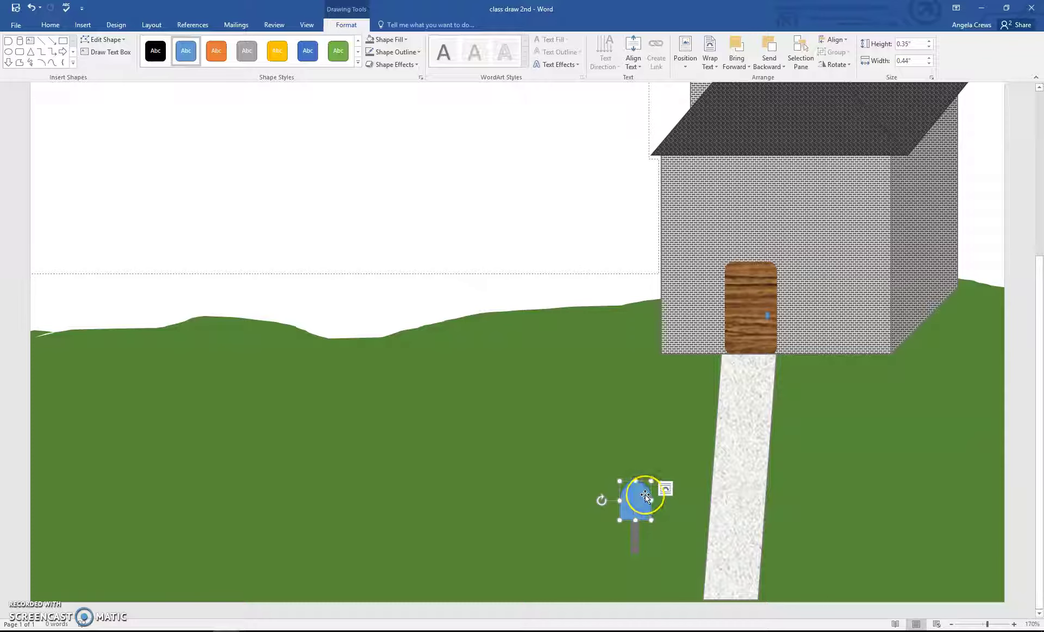
# Draw a text box about 0.28" high and 0.51" wide across the lower part of the blue mailbox shape.
pyautogui.click(460, 294)
pyautogui.click(83, 25)
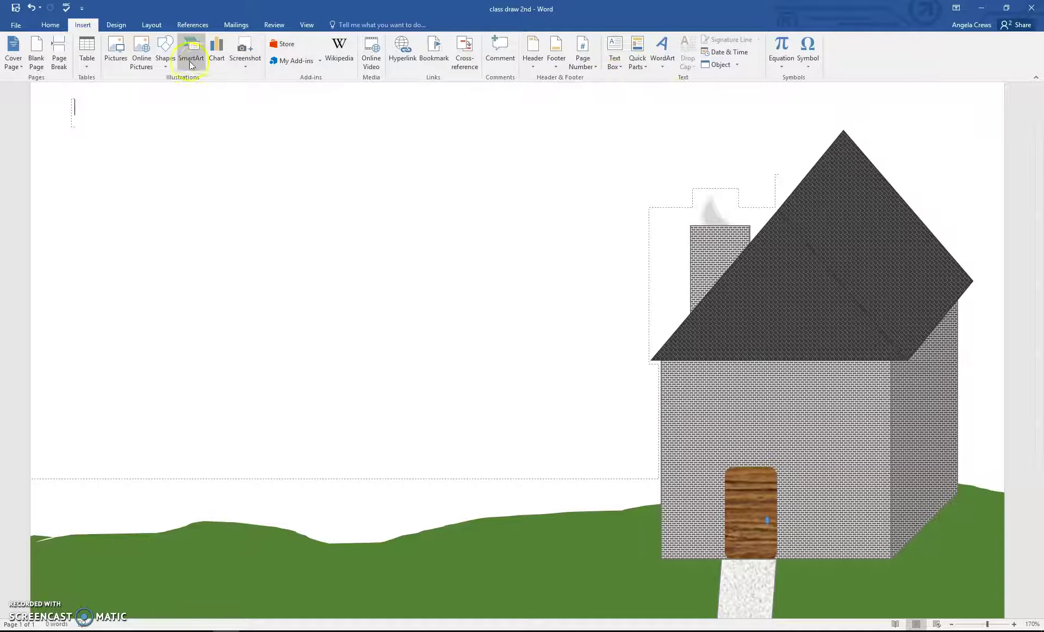
pyautogui.click(167, 59)
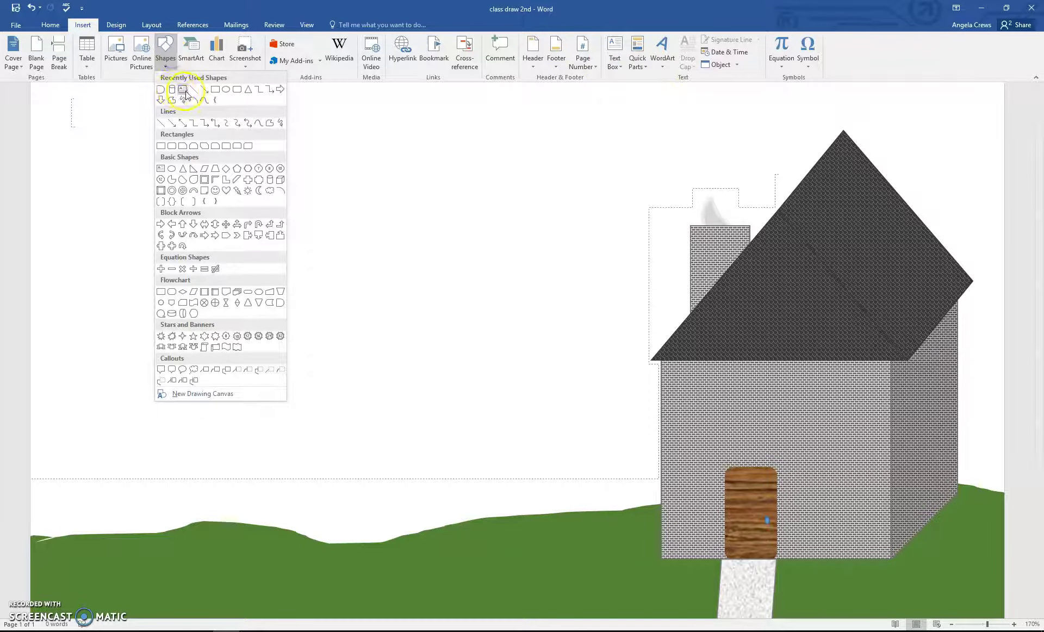
pyautogui.click(184, 91)
pyautogui.scroll(-5, 688, 532)
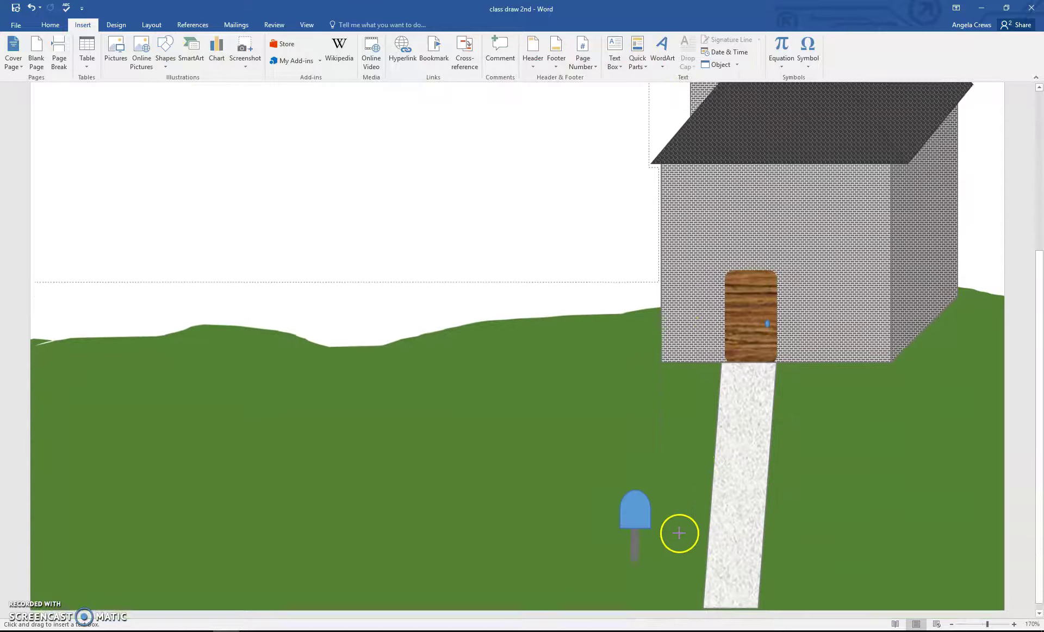
pyautogui.moveTo(616, 491); pyautogui.dragTo(622, 498)
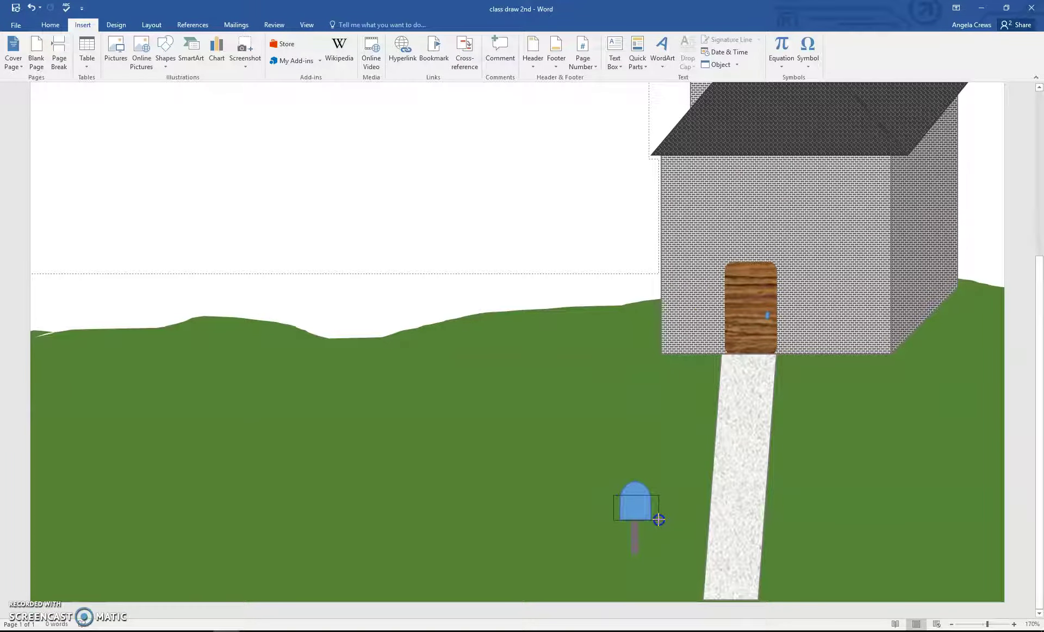
pyautogui.moveTo(659, 519); pyautogui.dragTo(659, 520)
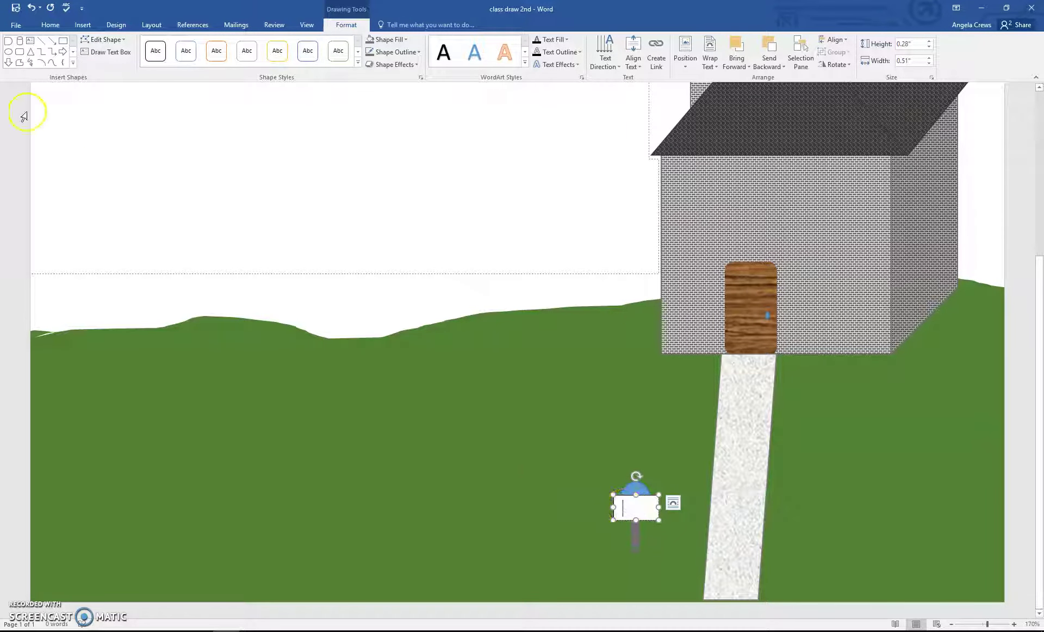
# Write Mail in the text box on the mailbox and reduce its font size to 6 pt.
pyautogui.click(50, 24)
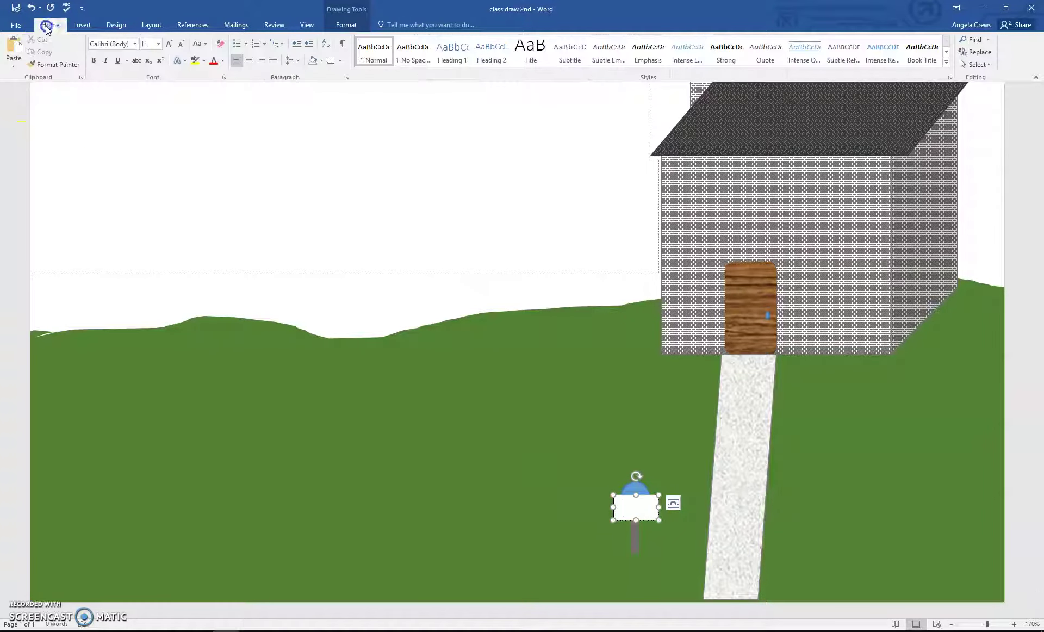
pyautogui.click(183, 45)
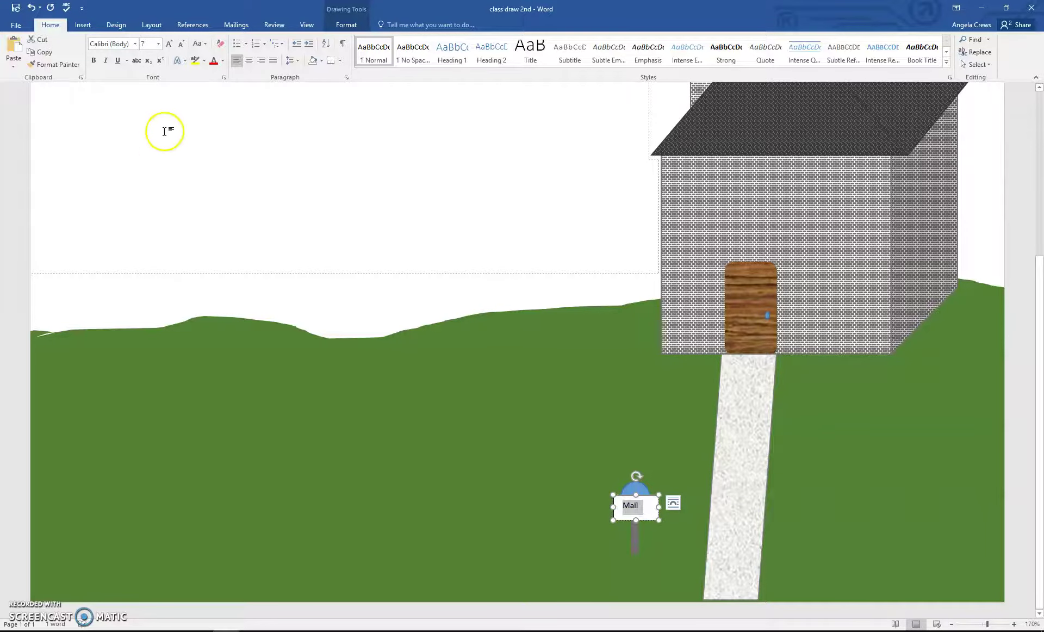
pyautogui.hotkey('ctrl', 'a')
pyautogui.click(623, 492)
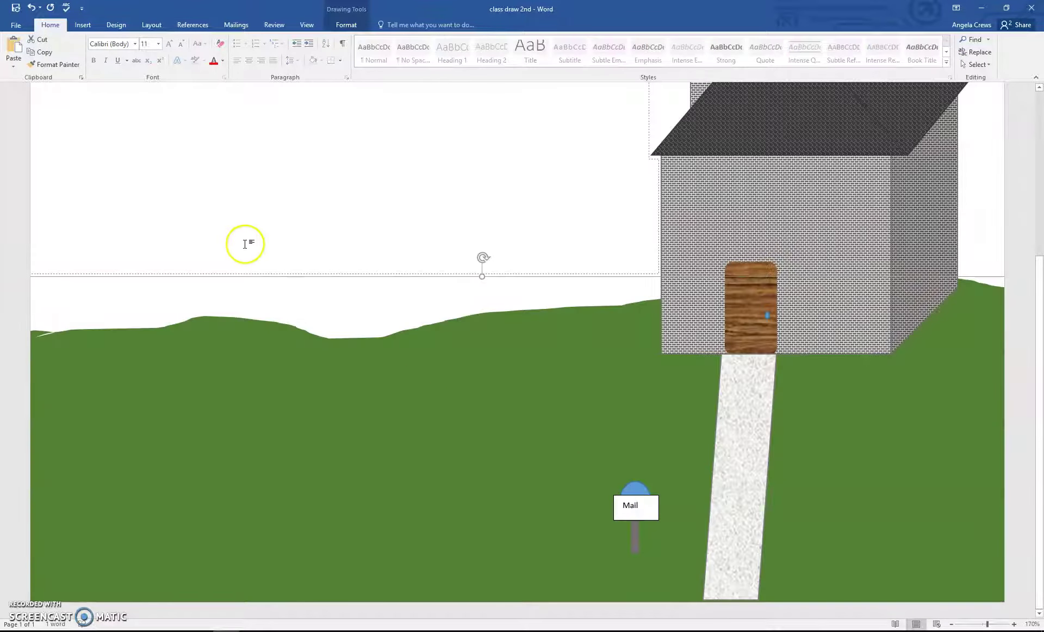
pyautogui.doubleClick(621, 504)
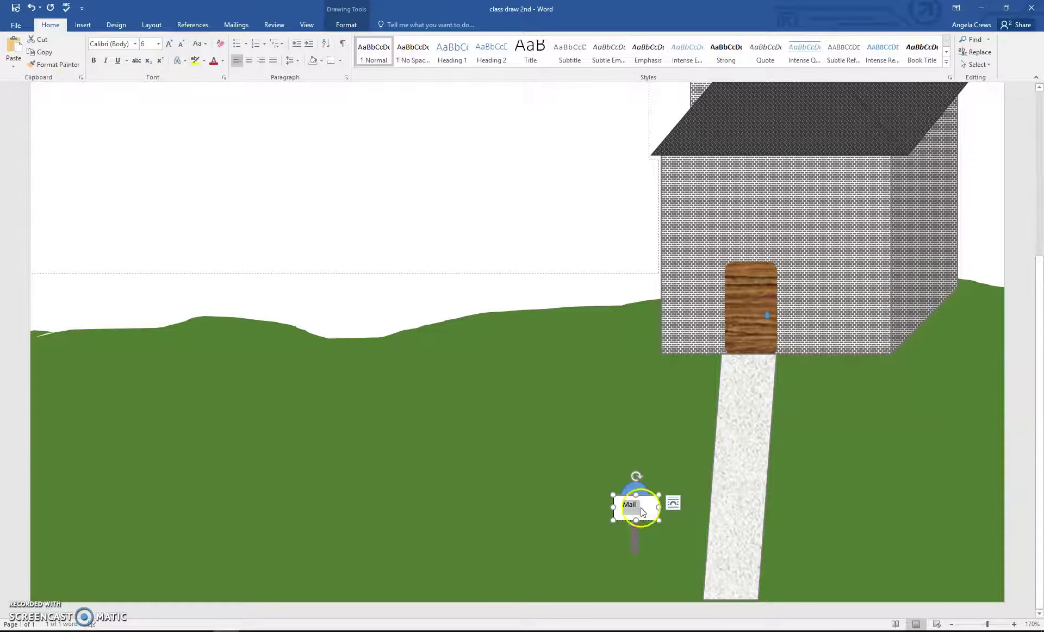
pyautogui.click(640, 507)
pyautogui.click(618, 500)
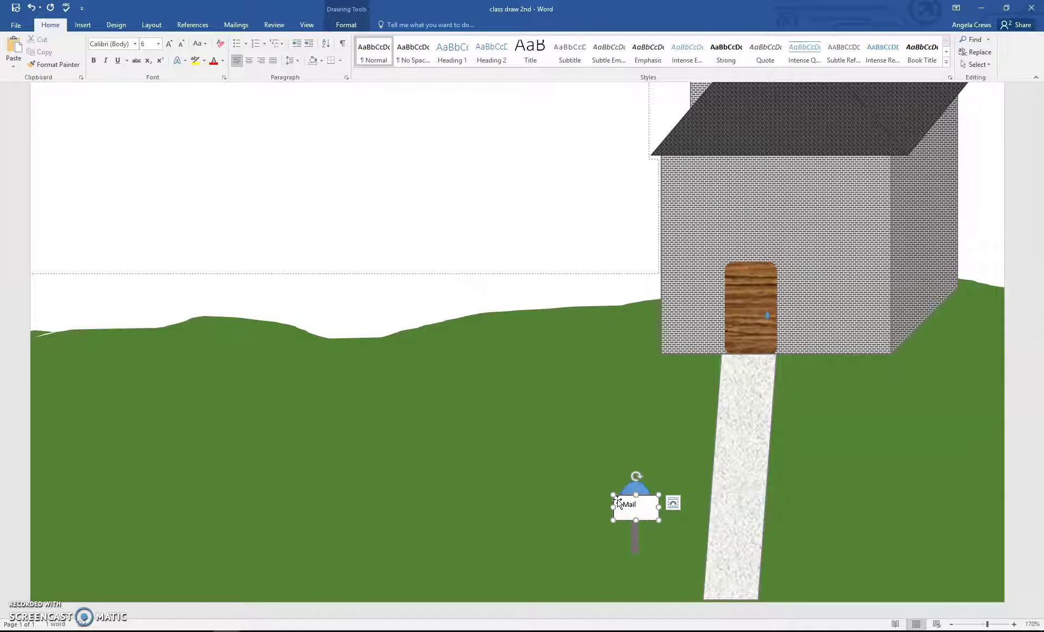
# Start a new line below Mail and bring up the full symbol selection, keeping the Webdings font after browsing the fonts.
pyautogui.click(83, 26)
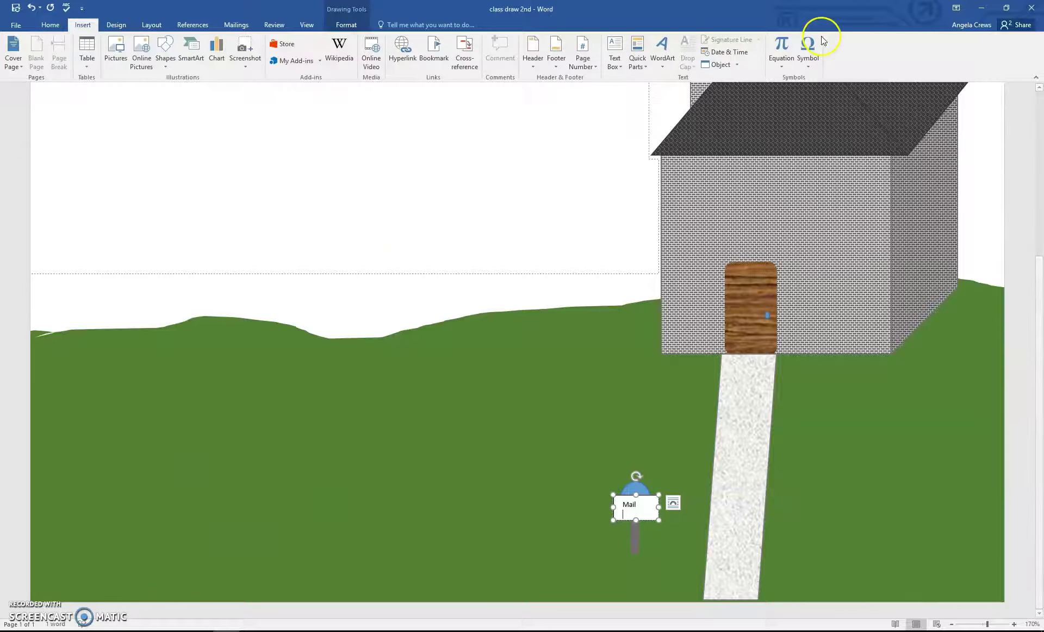
pyautogui.click(813, 53)
pyautogui.click(822, 145)
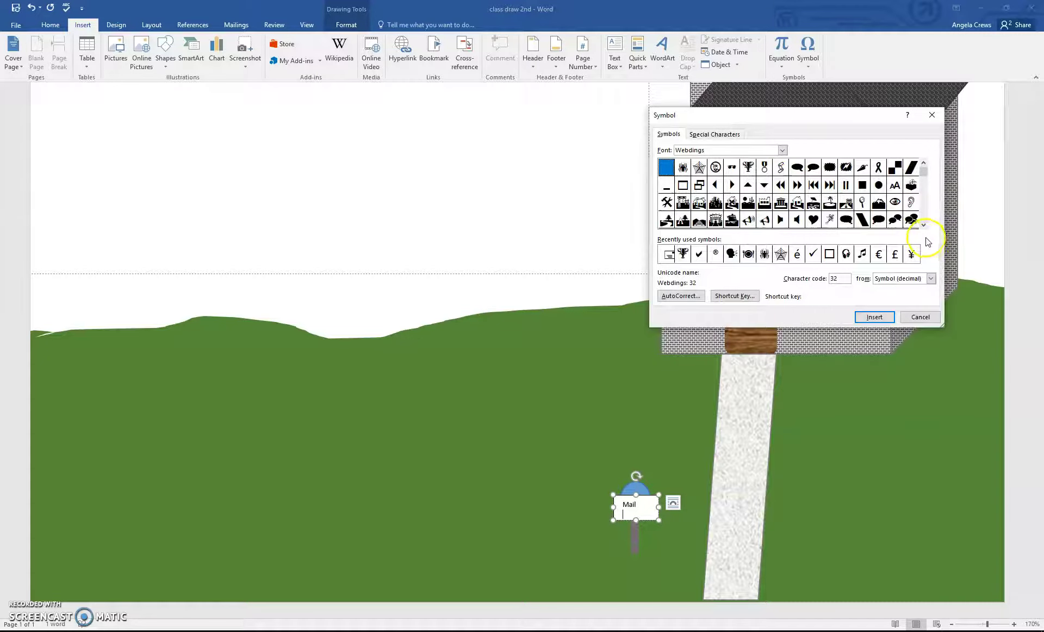
pyautogui.click(783, 150)
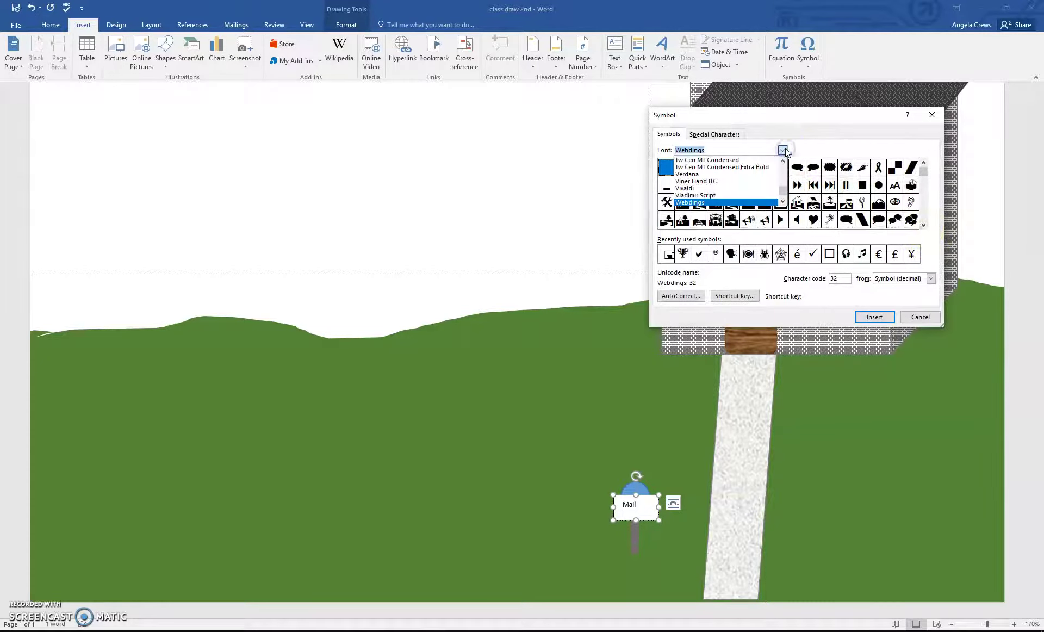
pyautogui.click(783, 201)
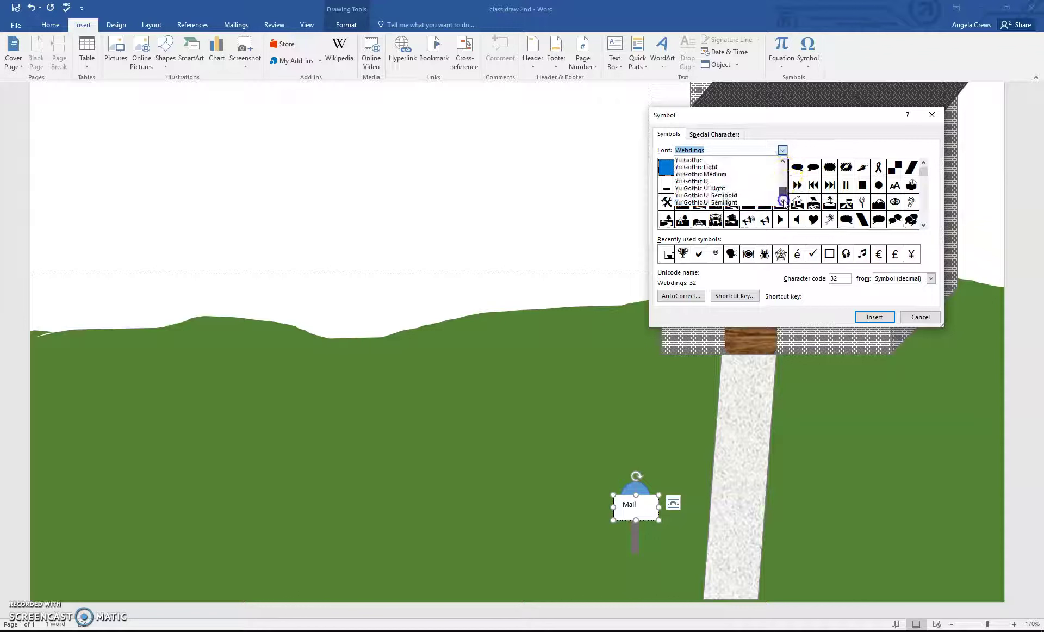
pyautogui.click(783, 162)
pyautogui.click(784, 162)
pyautogui.click(784, 161)
pyautogui.click(783, 162)
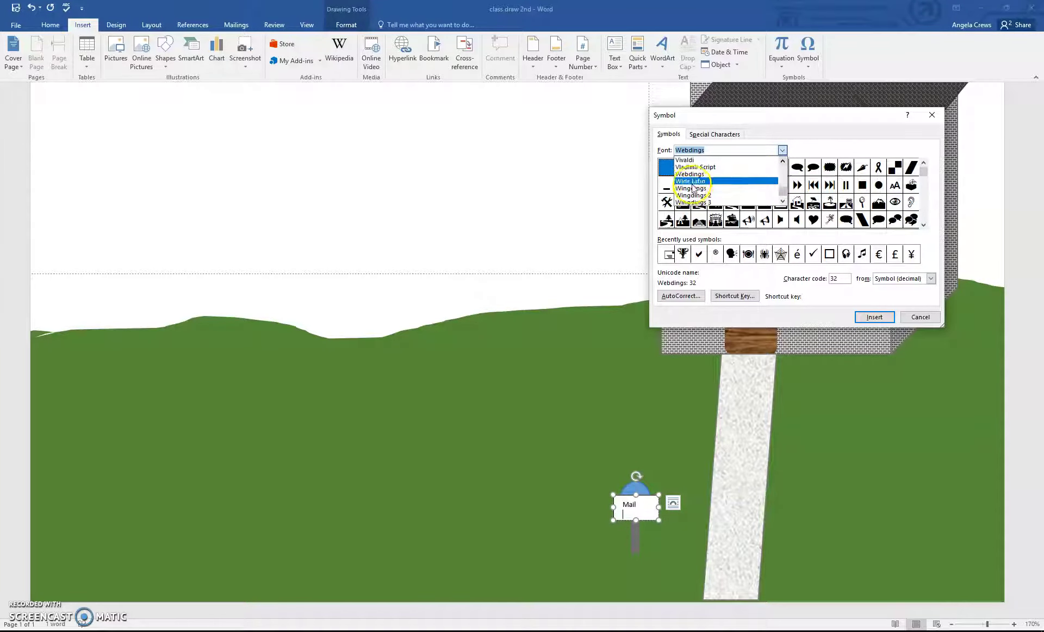
pyautogui.click(783, 161)
pyautogui.click(731, 185)
# Insert the Webdings envelope symbol, character code 155, on the line below Mail.
pyautogui.click(924, 224)
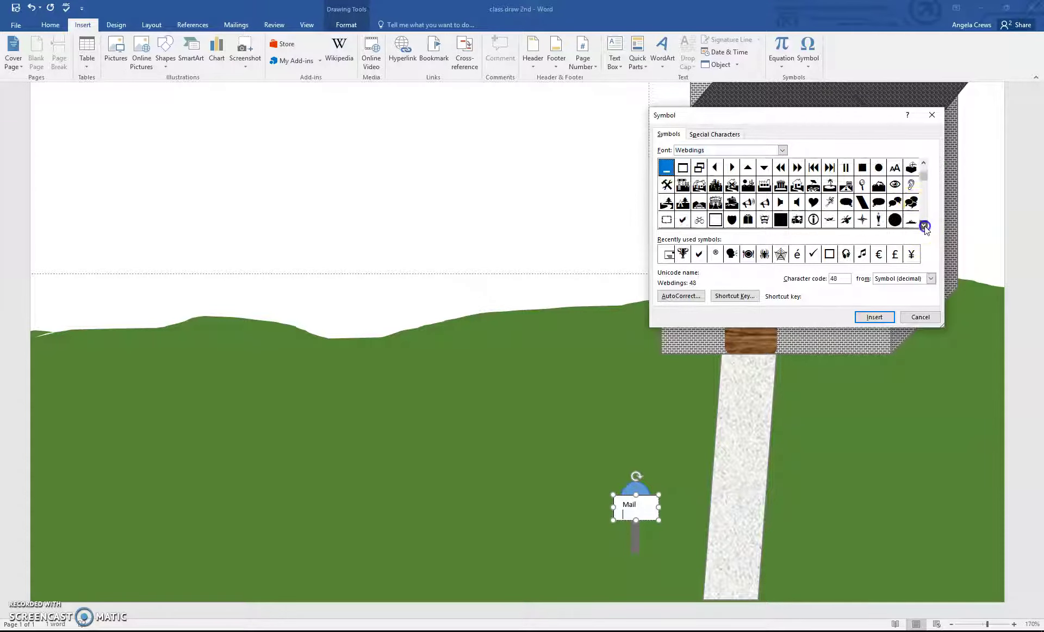
pyautogui.click(924, 225)
pyautogui.click(924, 225)
pyautogui.click(924, 224)
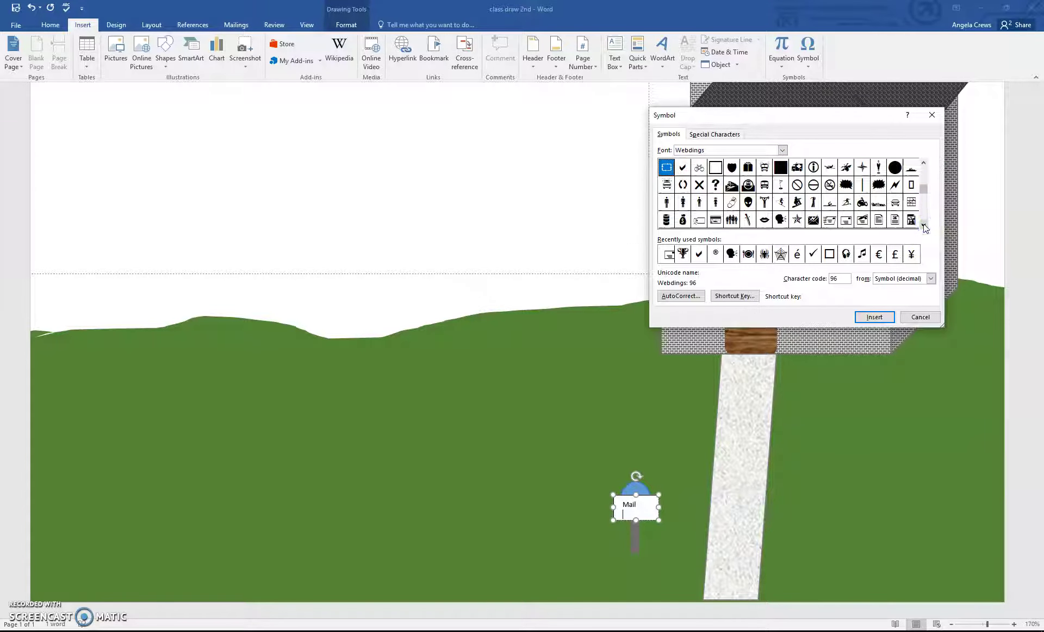
pyautogui.click(846, 221)
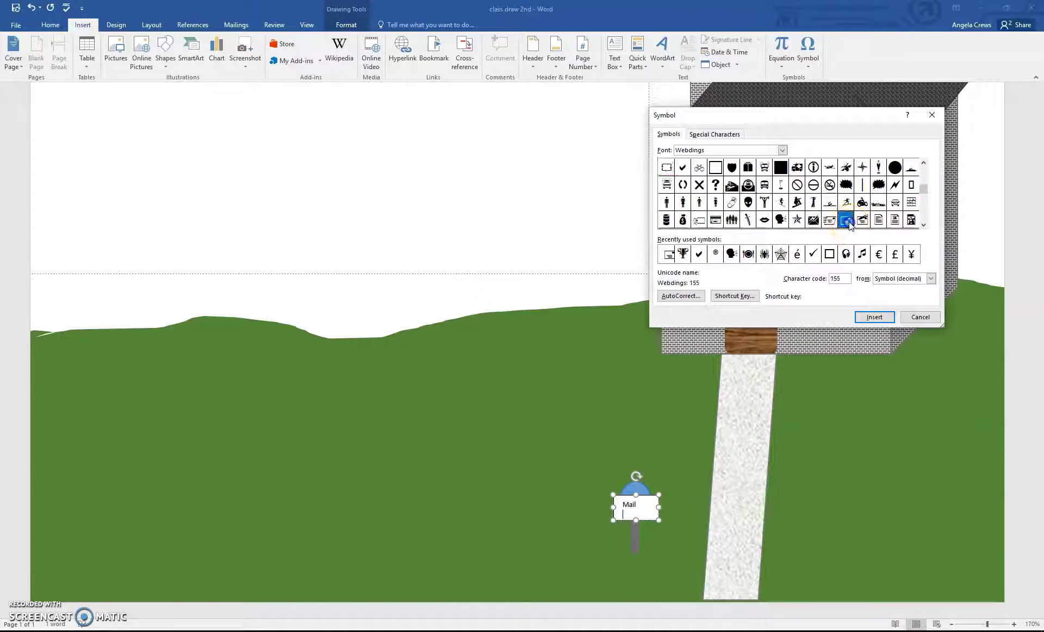
pyautogui.click(873, 318)
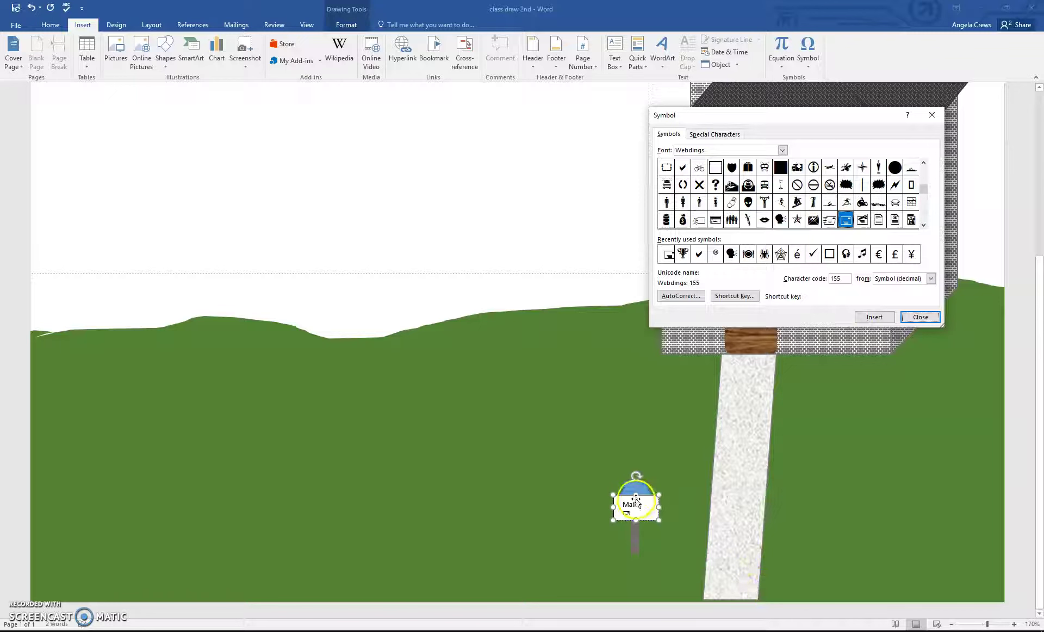
# Extend the mailbox text box slightly downward so the whole envelope symbol fits, keeping the box selected.
pyautogui.click(636, 495)
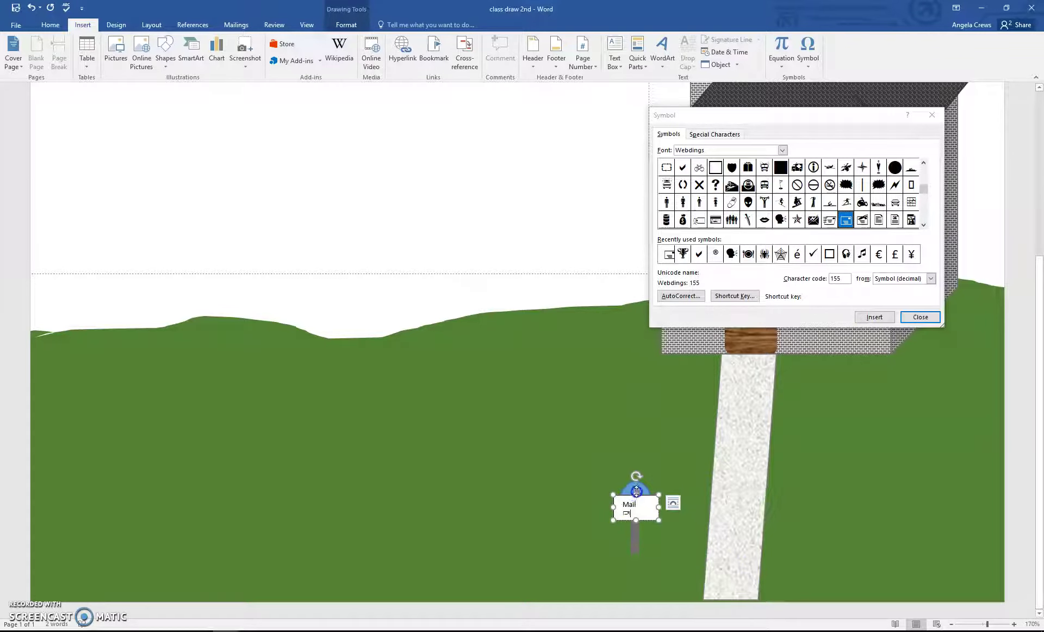
pyautogui.click(635, 525)
pyautogui.moveTo(635, 521); pyautogui.dragTo(635, 524)
pyautogui.click(652, 496)
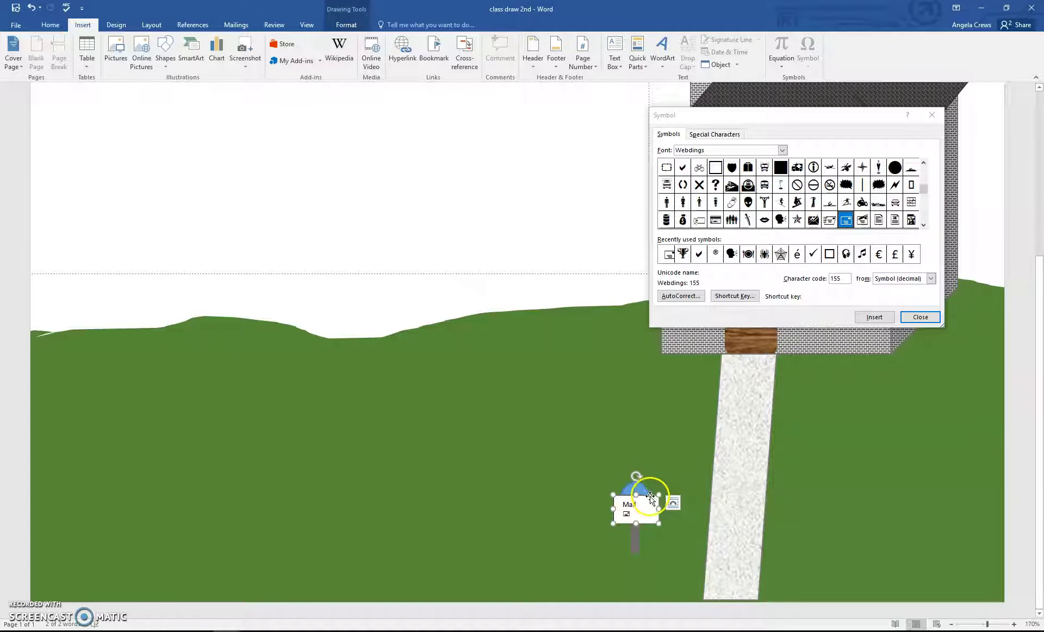
# Center the word Mail and the envelope symbol horizontally in the mailbox text box.
pyautogui.click(621, 510)
pyautogui.click(50, 25)
pyautogui.click(249, 61)
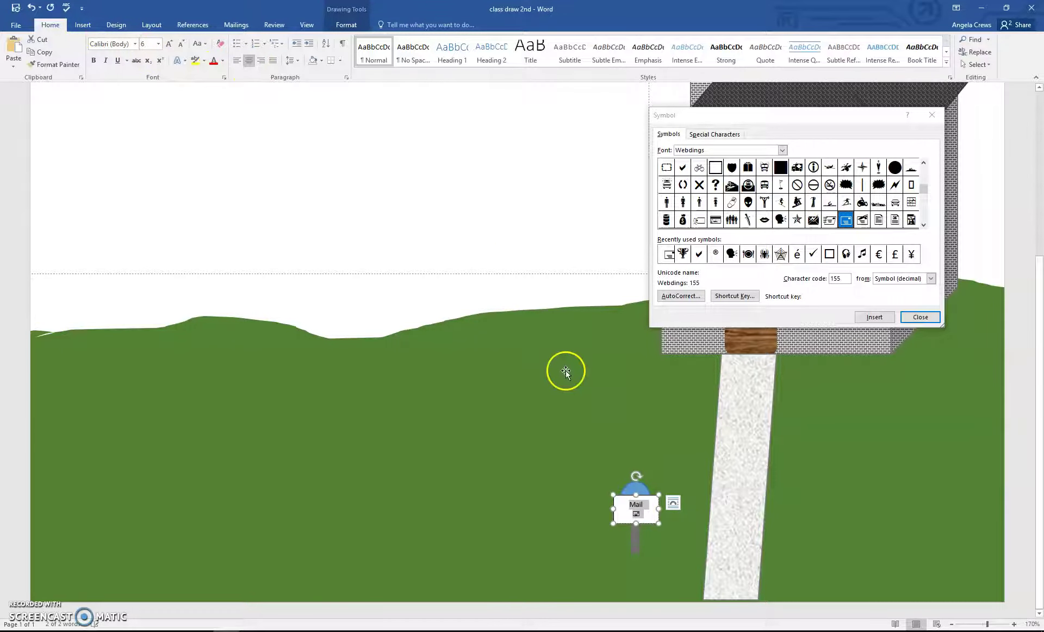
# Shift the text box slightly up and left to line it up with the mailbox, and close the Symbol dialog.
pyautogui.moveTo(644, 496); pyautogui.dragTo(642, 492)
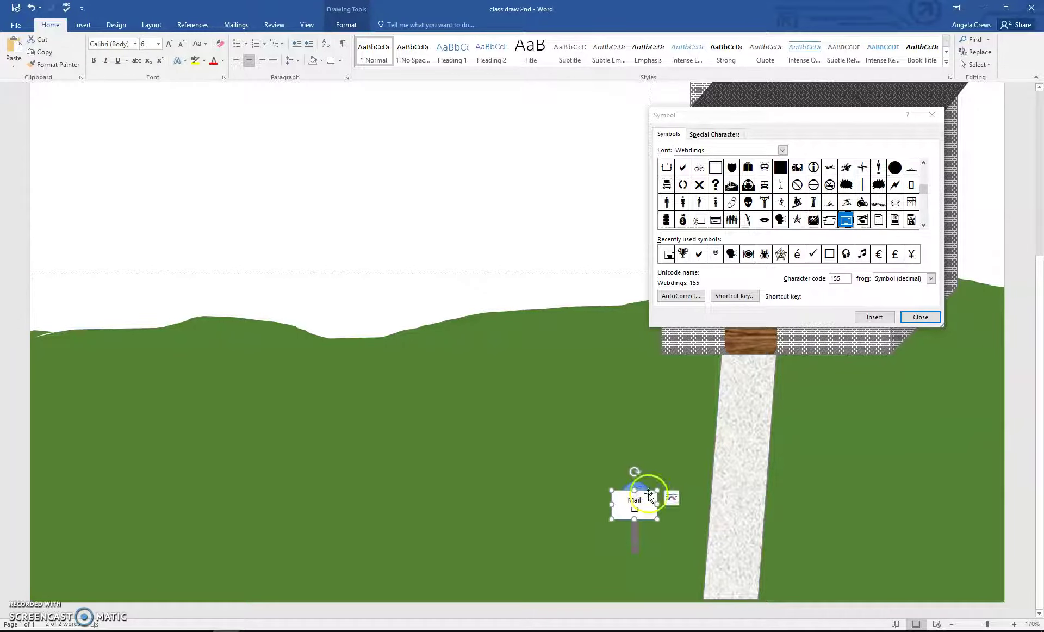
pyautogui.click(648, 493)
pyautogui.click(931, 114)
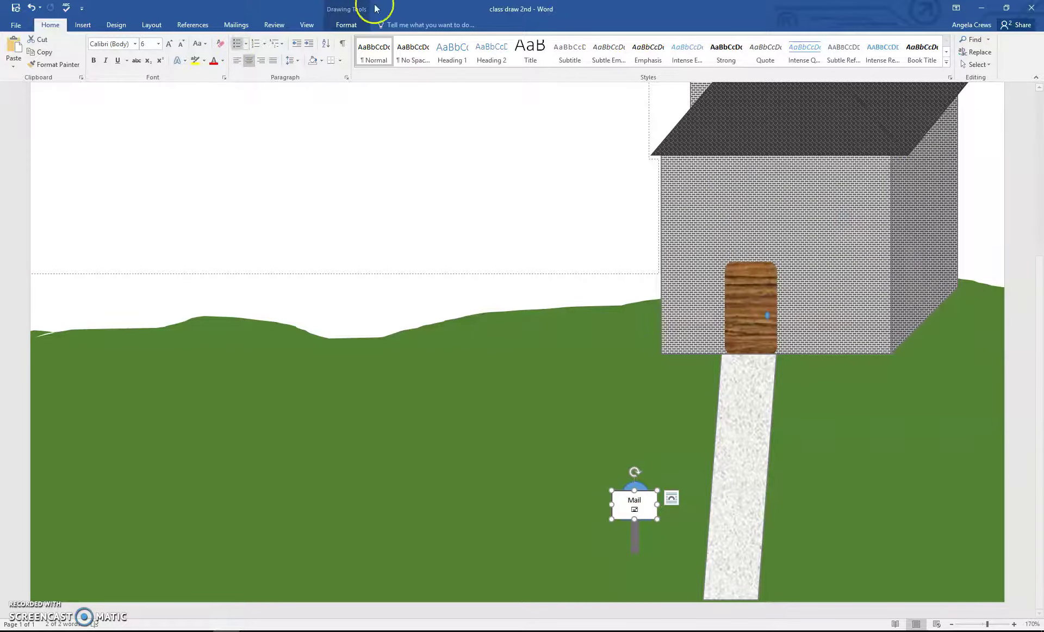
# Set the mailbox text box to No Fill and No Outline.
pyautogui.click(348, 25)
pyautogui.click(406, 40)
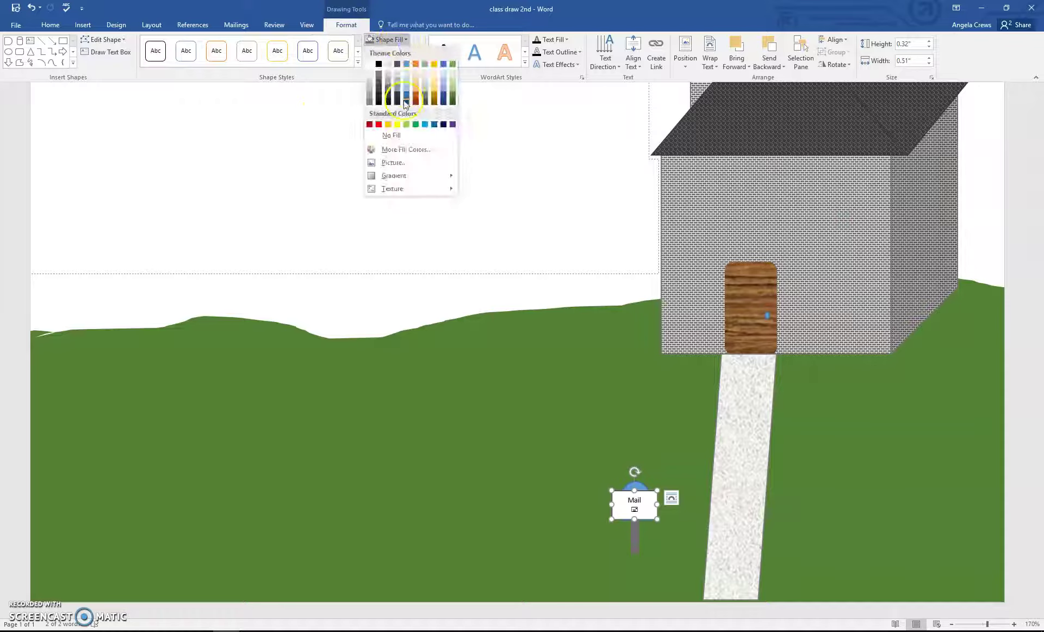
pyautogui.click(401, 133)
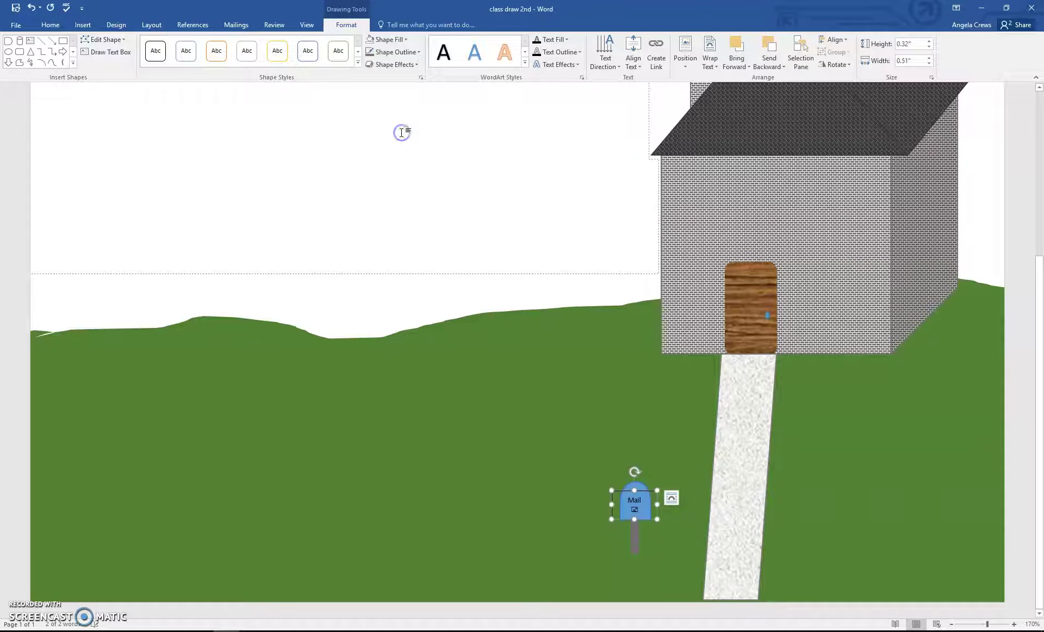
pyautogui.click(411, 53)
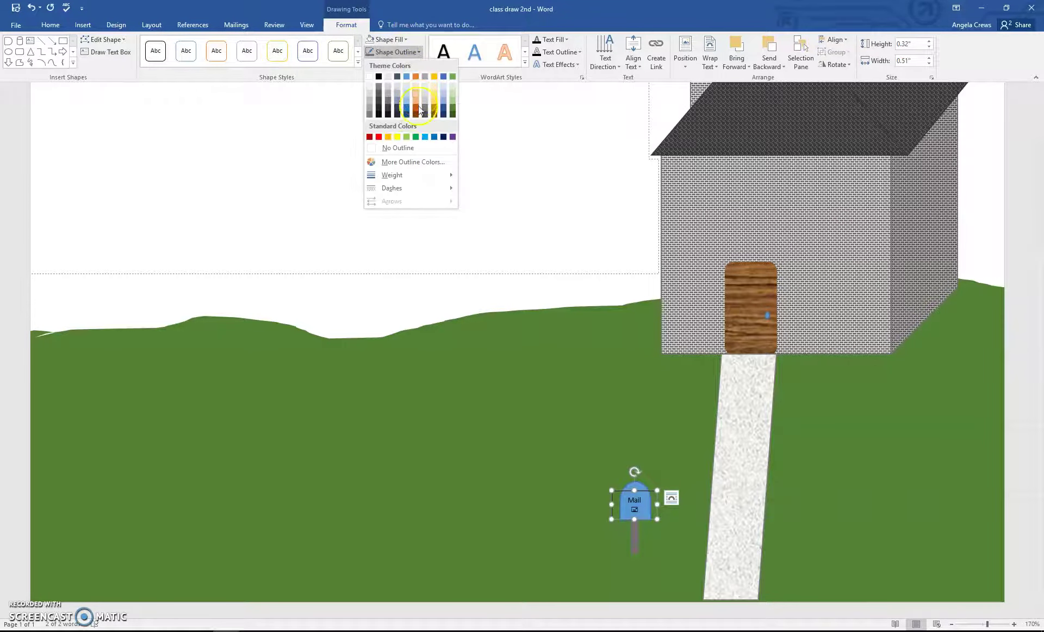
pyautogui.click(400, 147)
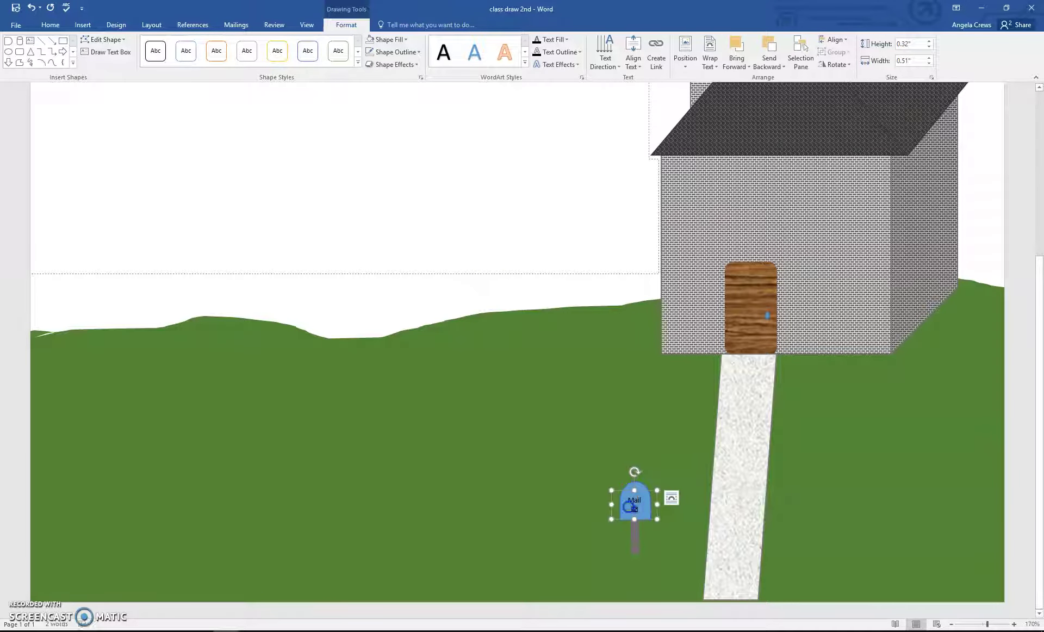
# Change the font color of the mailbox text and envelope symbol to white, and leave the text box.
pyautogui.click(50, 25)
pyautogui.click(223, 65)
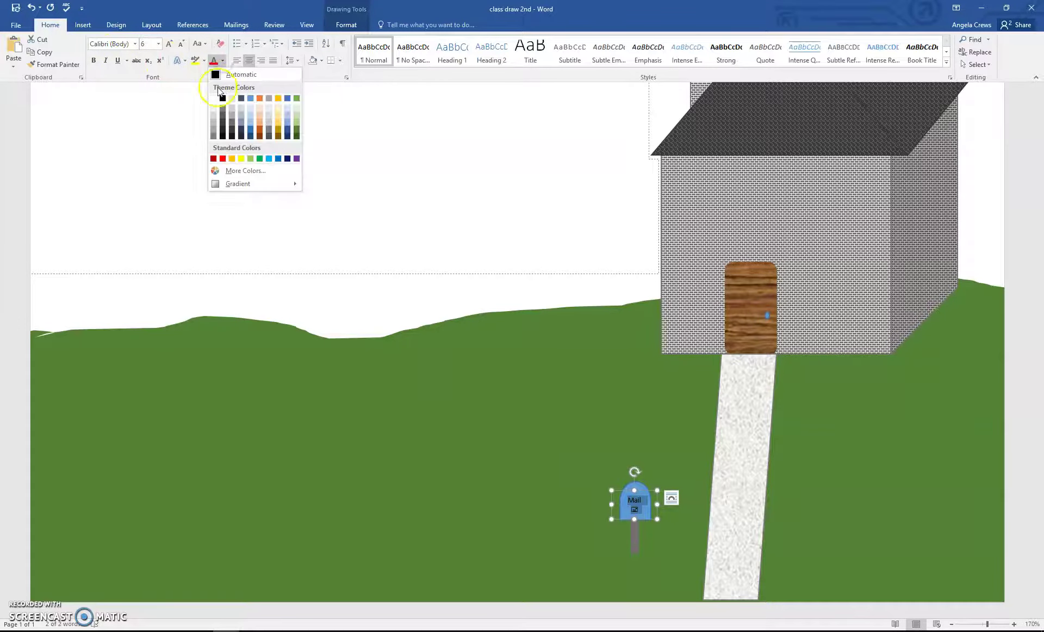
pyautogui.click(215, 98)
pyautogui.click(452, 348)
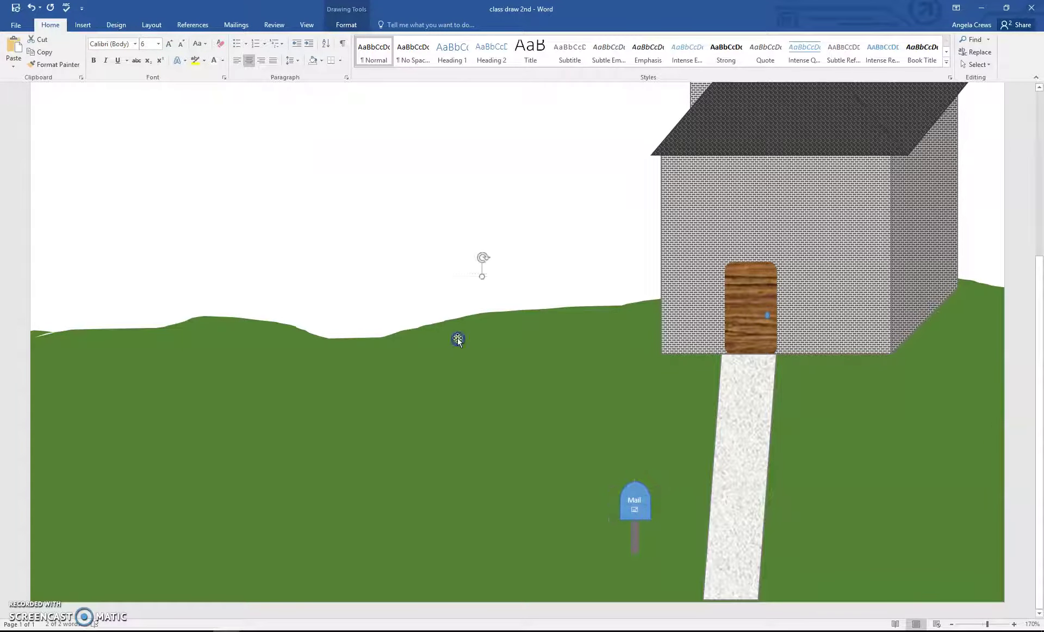
# Draw a short vertical line about 0.17" tall at the mailbox's upper right edge as its flag.
pyautogui.click(641, 488)
pyautogui.click(650, 477)
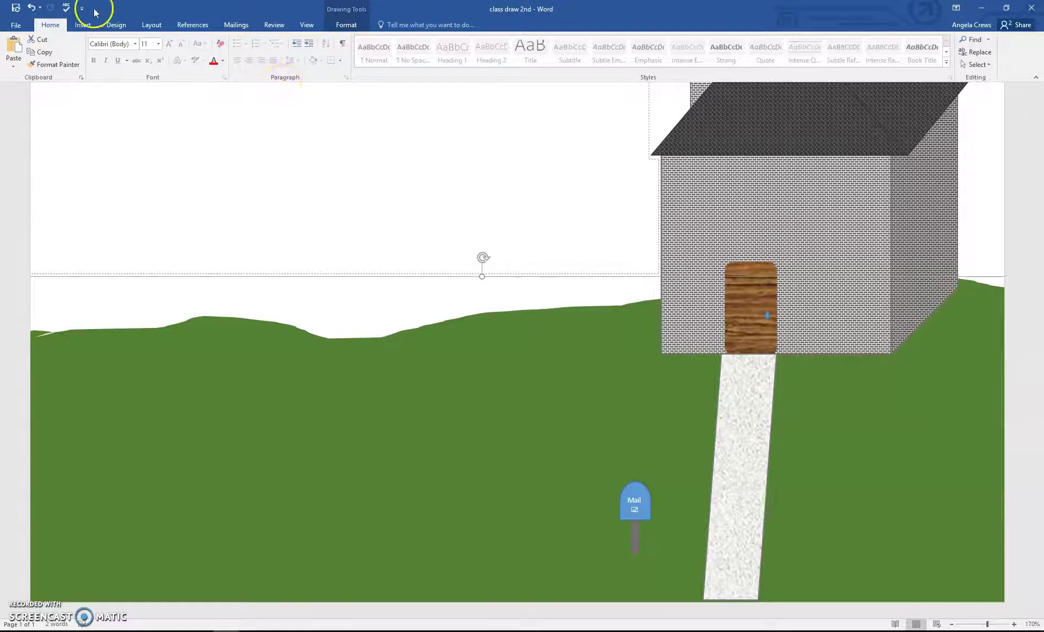
pyautogui.click(84, 25)
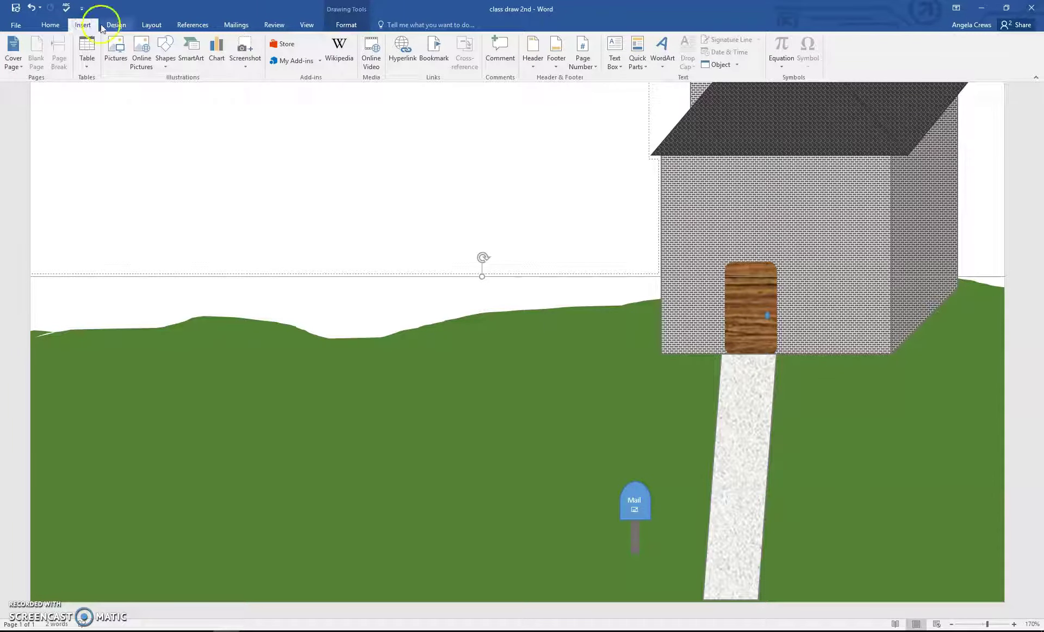
pyautogui.click(165, 65)
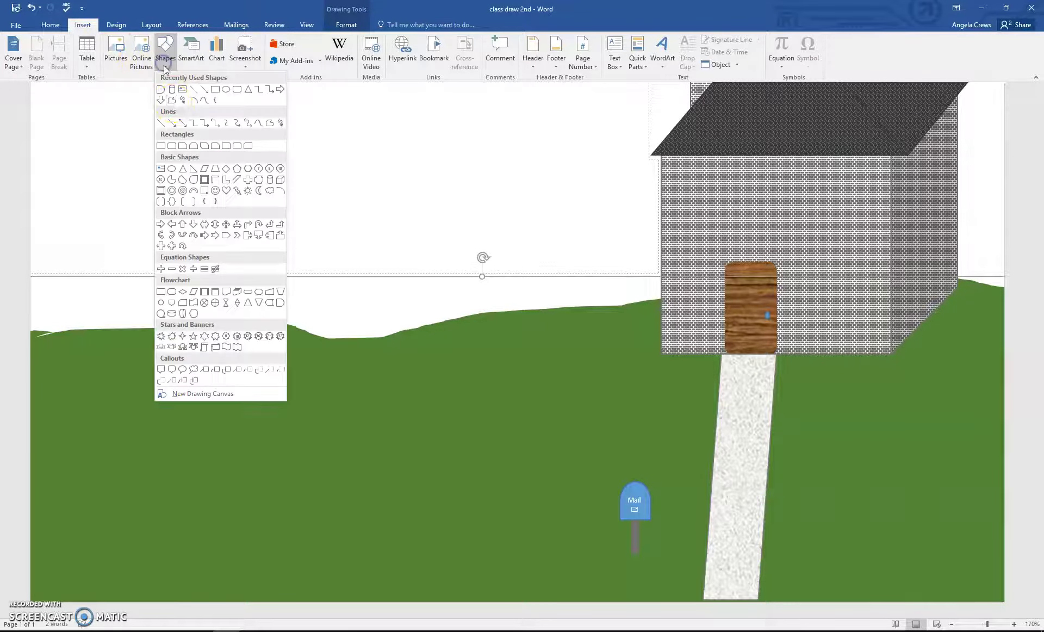
pyautogui.click(163, 123)
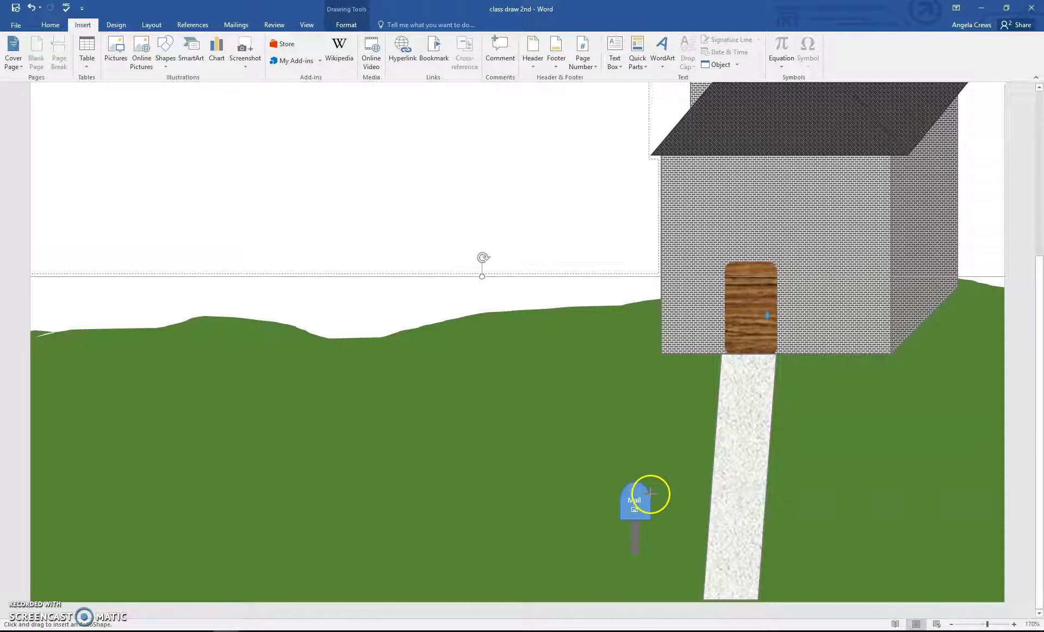
pyautogui.moveTo(651, 493); pyautogui.dragTo(653, 490)
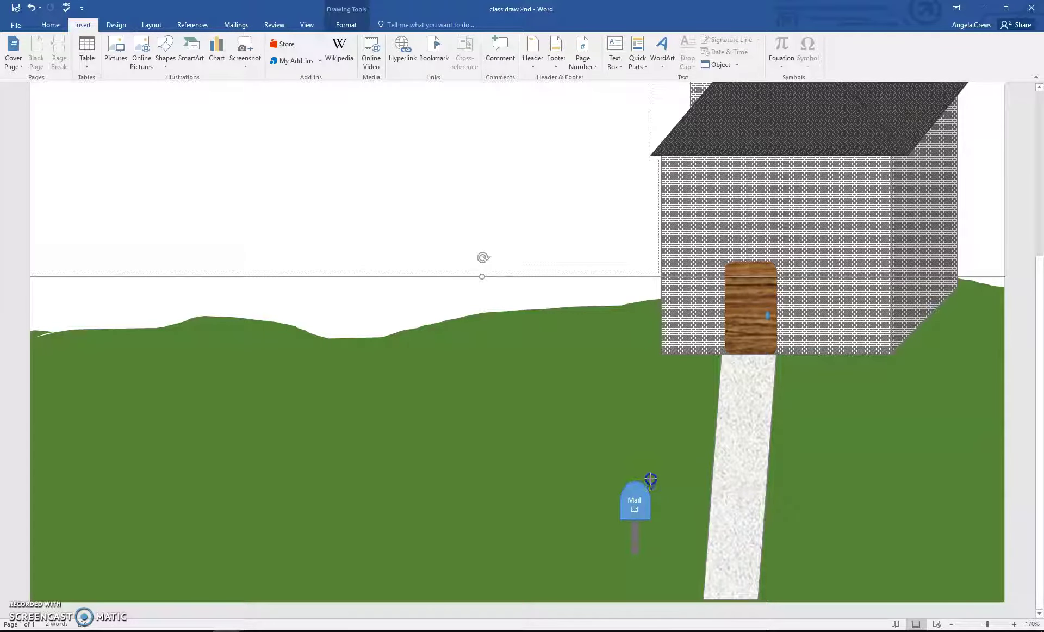
pyautogui.moveTo(650, 479); pyautogui.dragTo(651, 493)
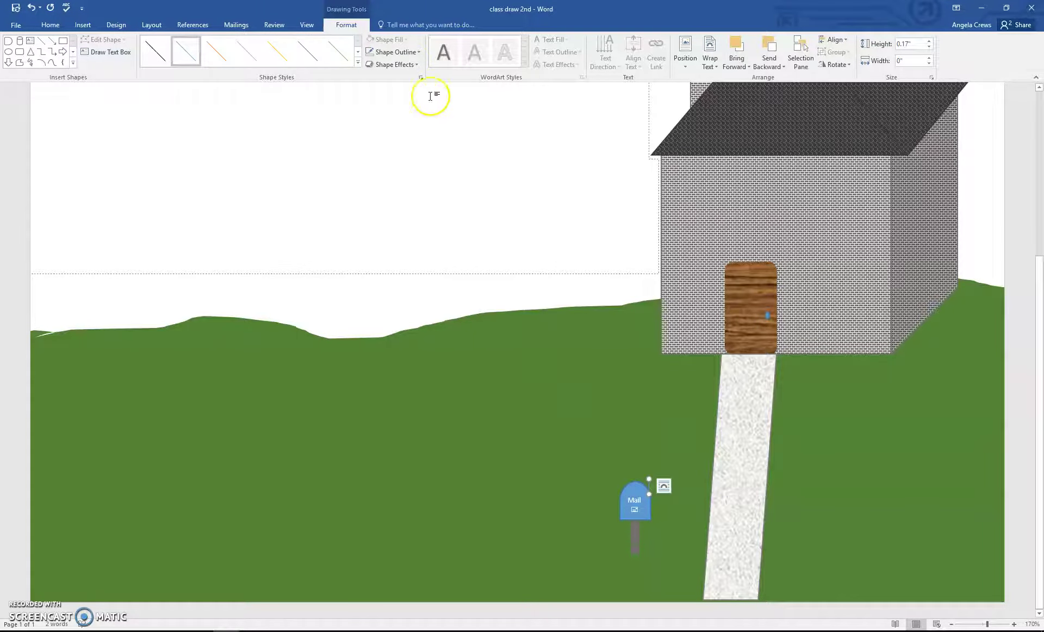
# Give the mailbox flag line a red outline with a weight of 1½ pt.
pyautogui.click(403, 54)
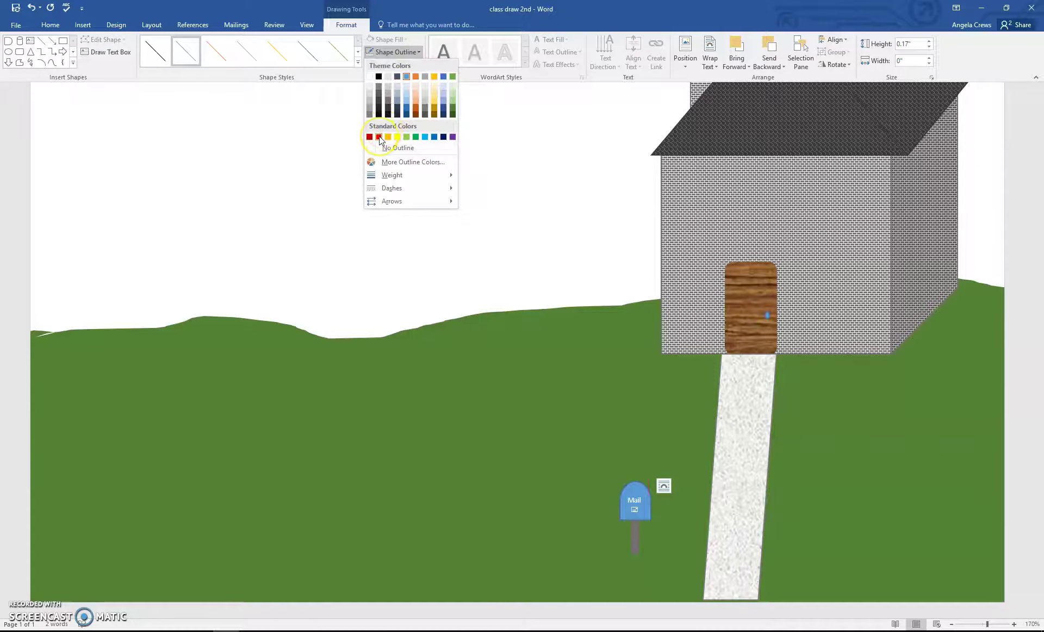
pyautogui.click(379, 137)
pyautogui.click(390, 52)
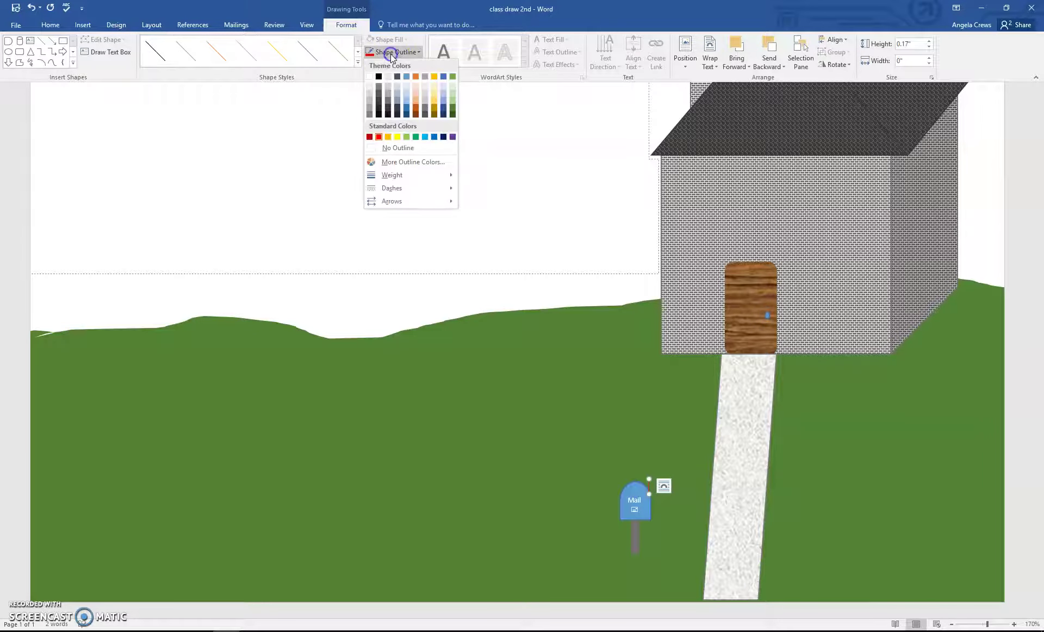
pyautogui.moveTo(392, 175)
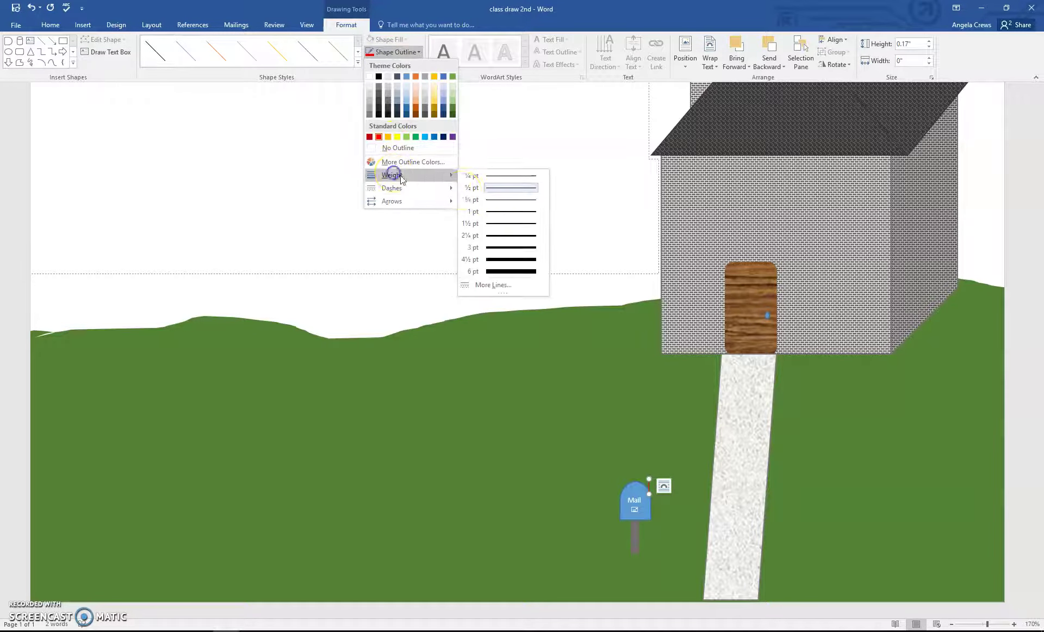
pyautogui.click(495, 224)
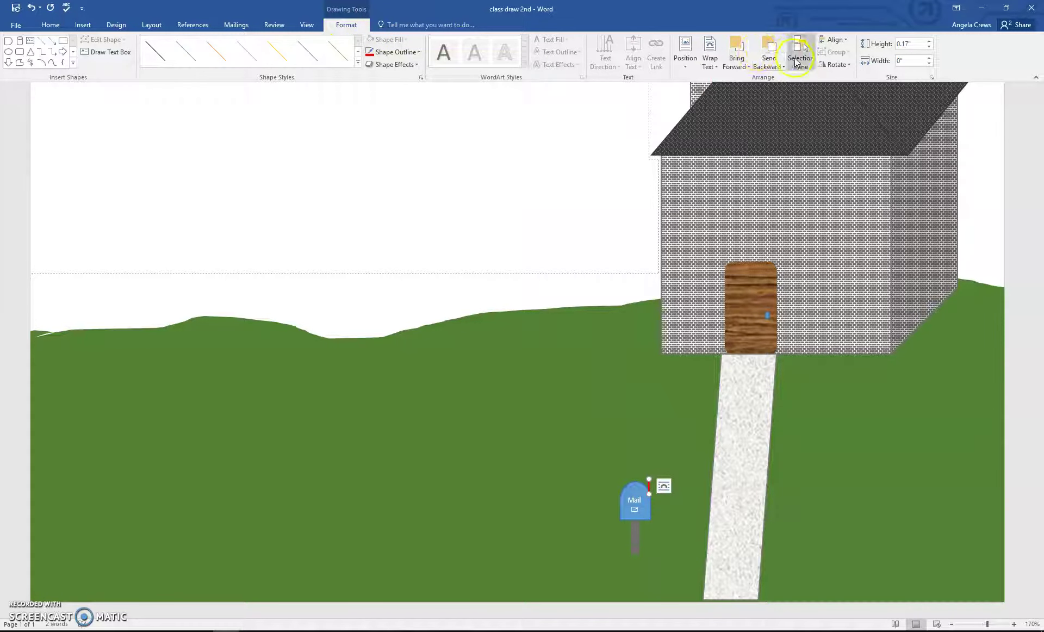
# Nudge the red flag line slightly left against the mailbox's edge, keeping the line selected.
pyautogui.click(748, 67)
pyautogui.click(651, 490)
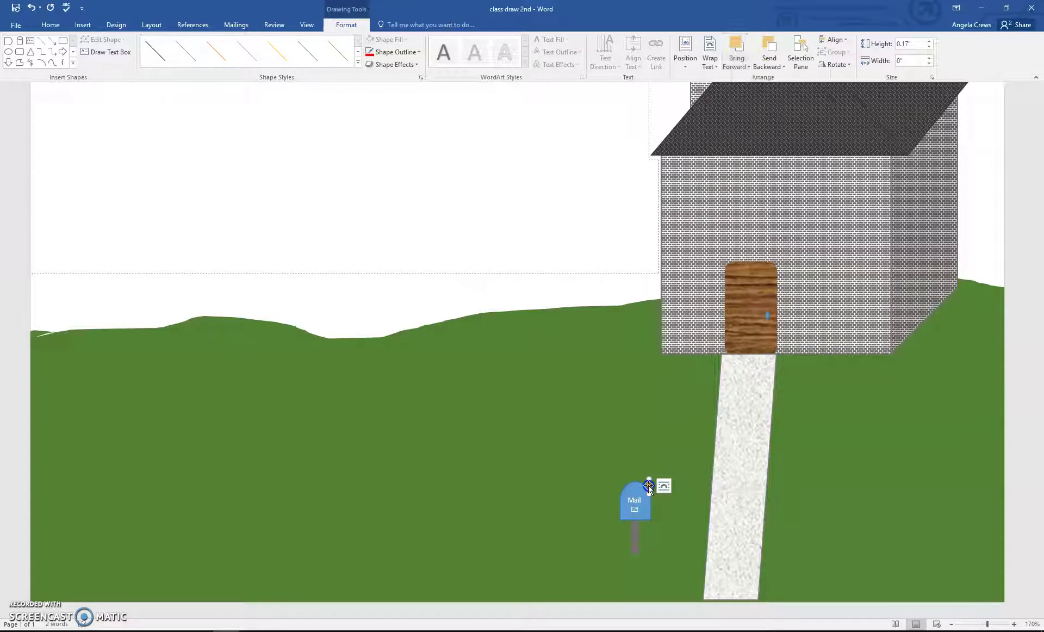
pyautogui.click(650, 487)
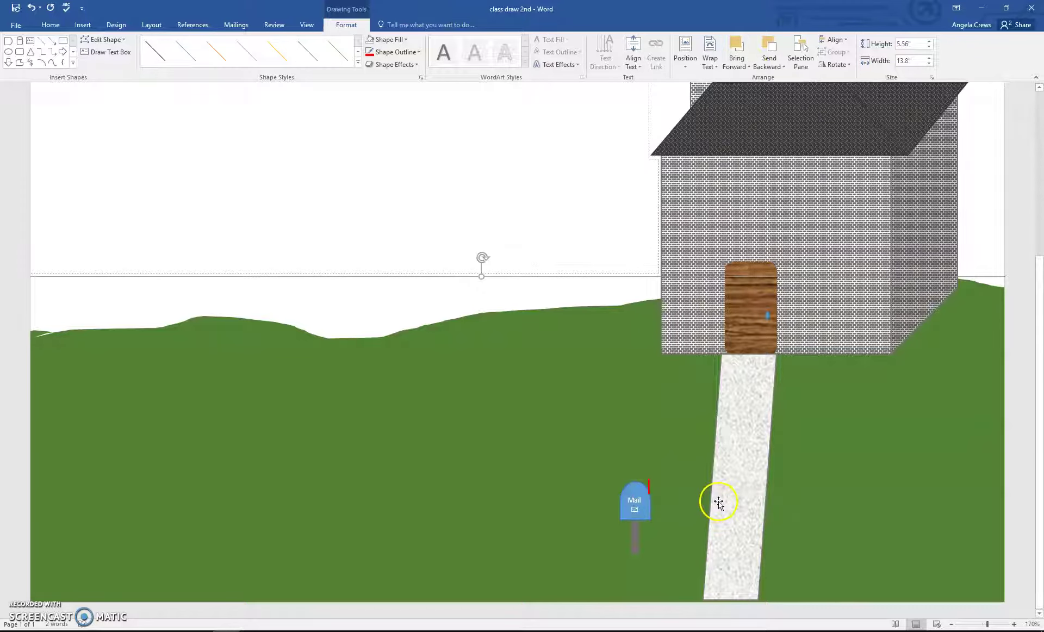
pyautogui.click(649, 486)
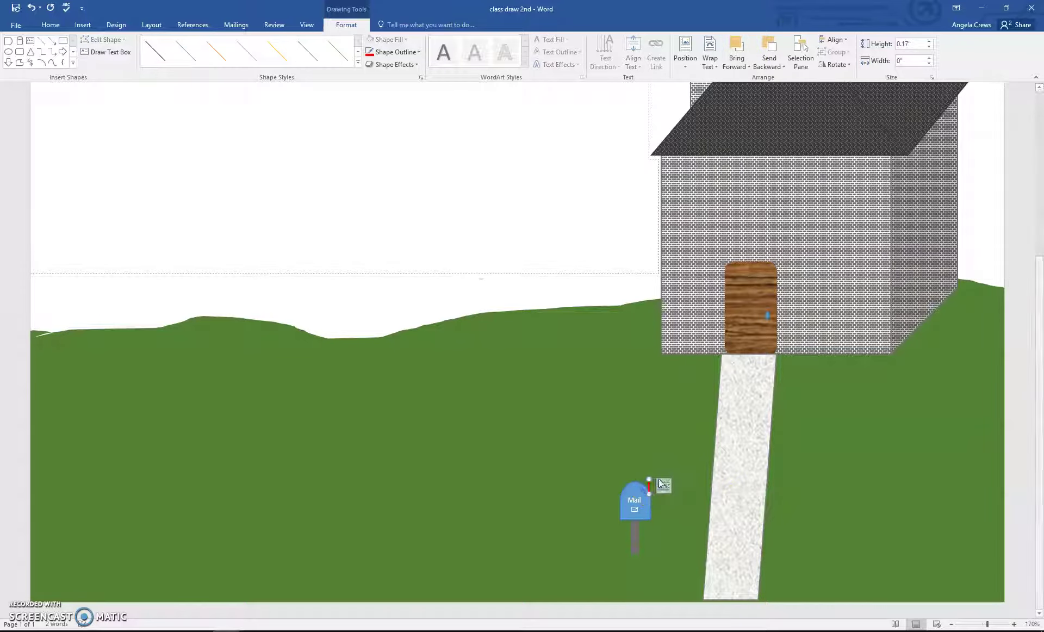
pyautogui.click(657, 475)
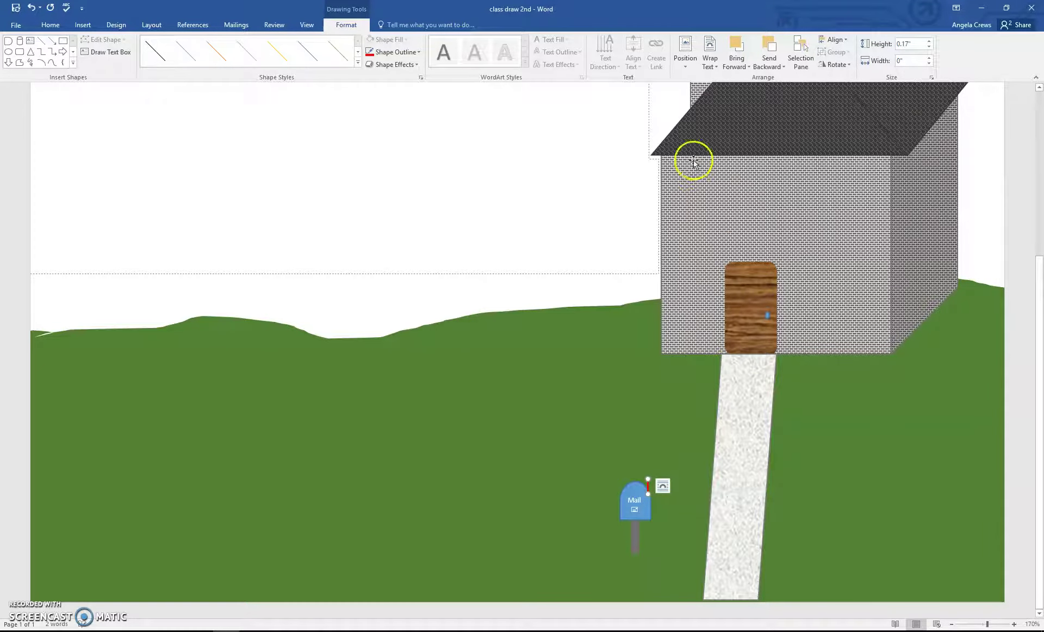
# Try to wrap the red flag line behind text and send it backward behind the mailbox.
pyautogui.click(711, 62)
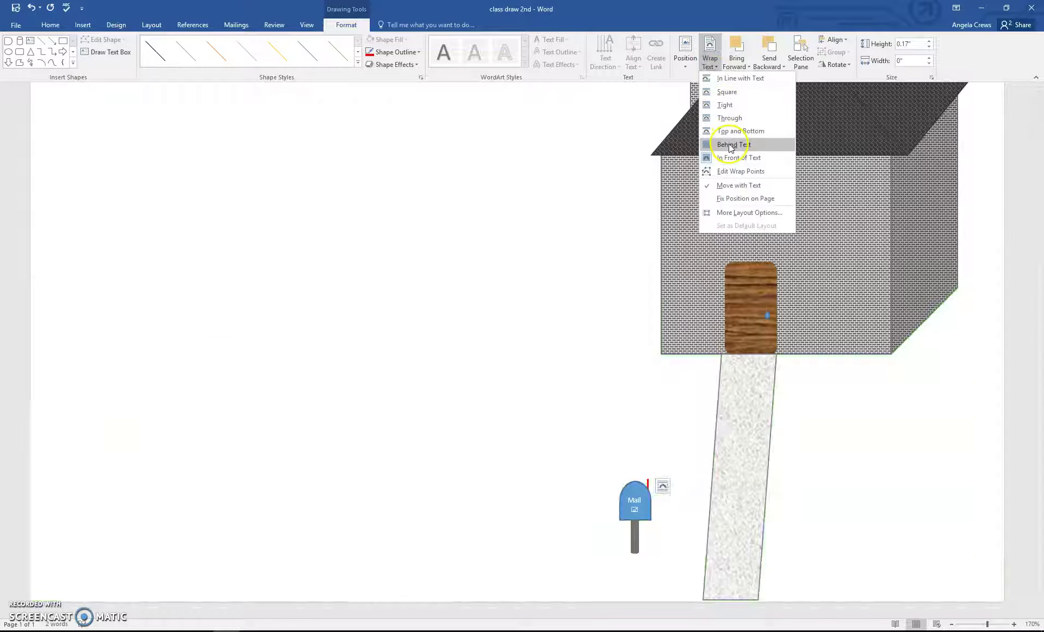
pyautogui.click(731, 143)
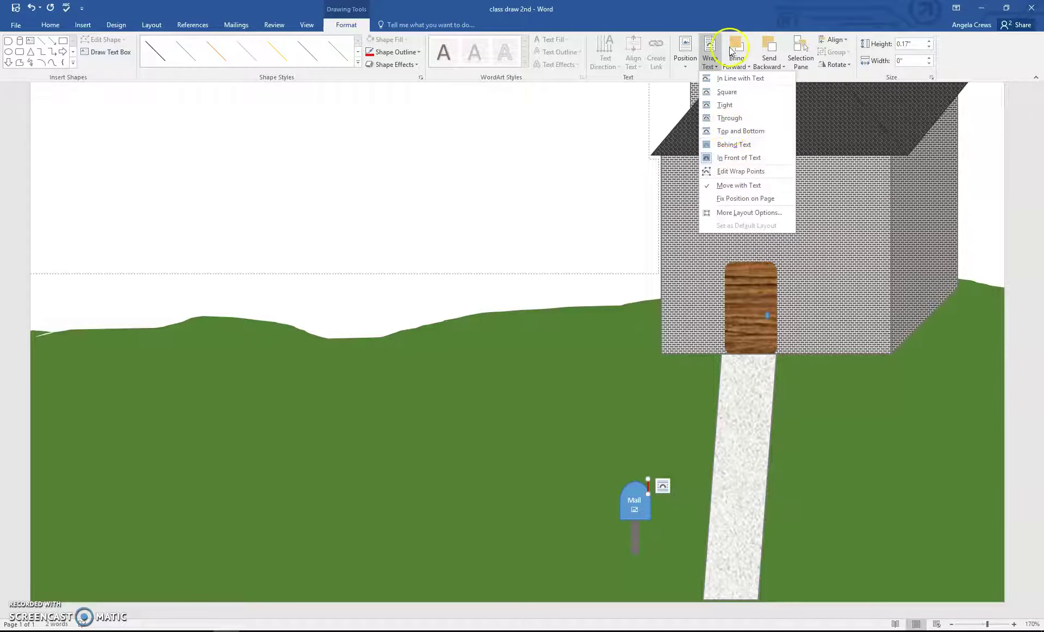
pyautogui.click(707, 52)
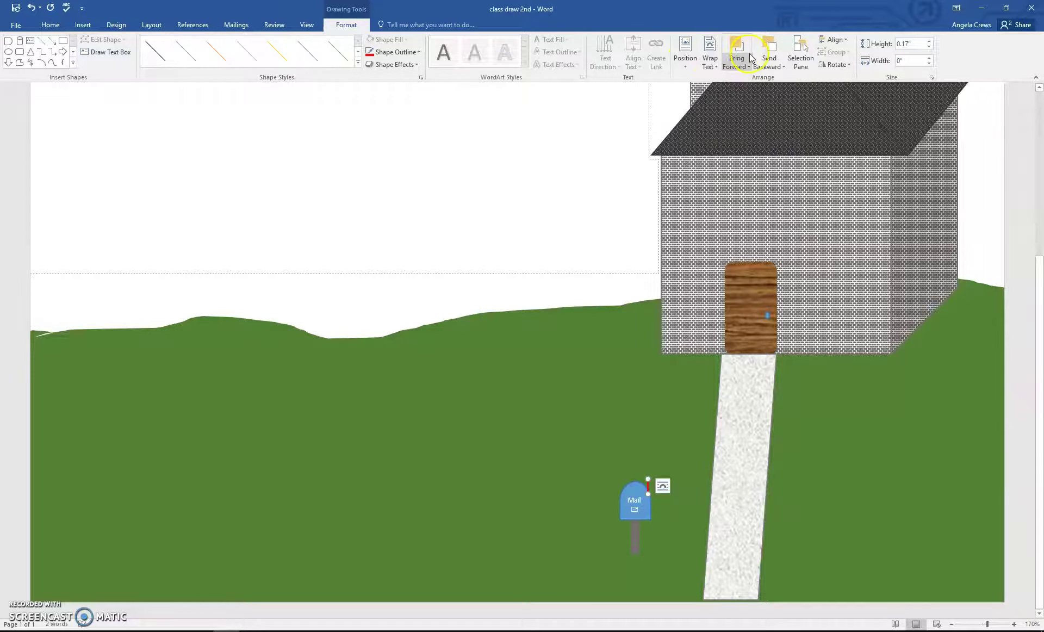
pyautogui.click(771, 57)
pyautogui.click(771, 57)
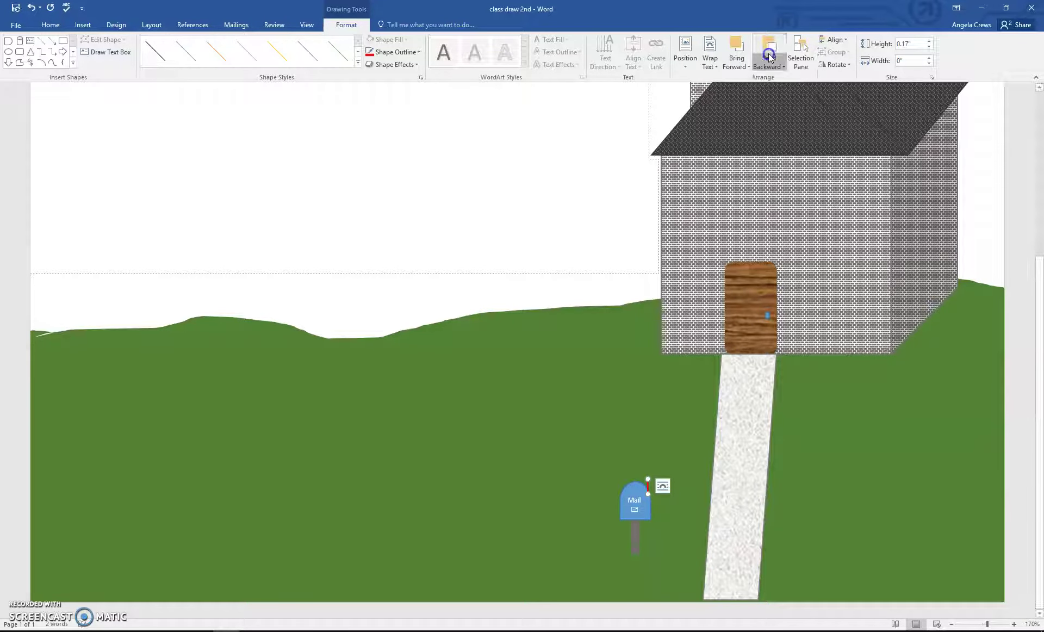
pyautogui.click(771, 57)
pyautogui.click(771, 57)
pyautogui.click(615, 378)
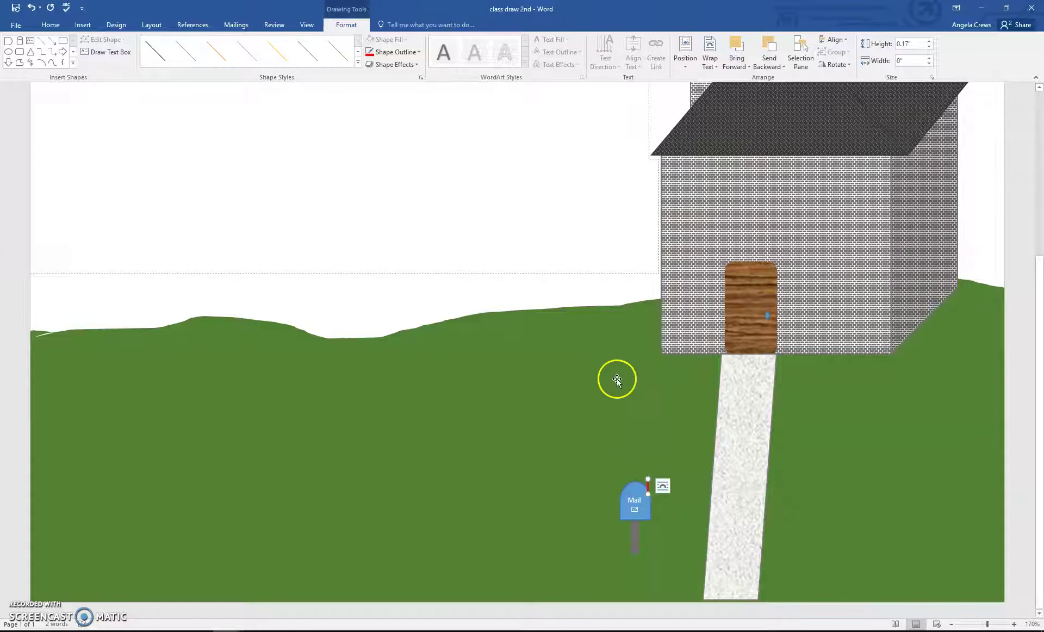
# Reselect the red flag line and try again to send it backward in the stacking order.
pyautogui.click(648, 485)
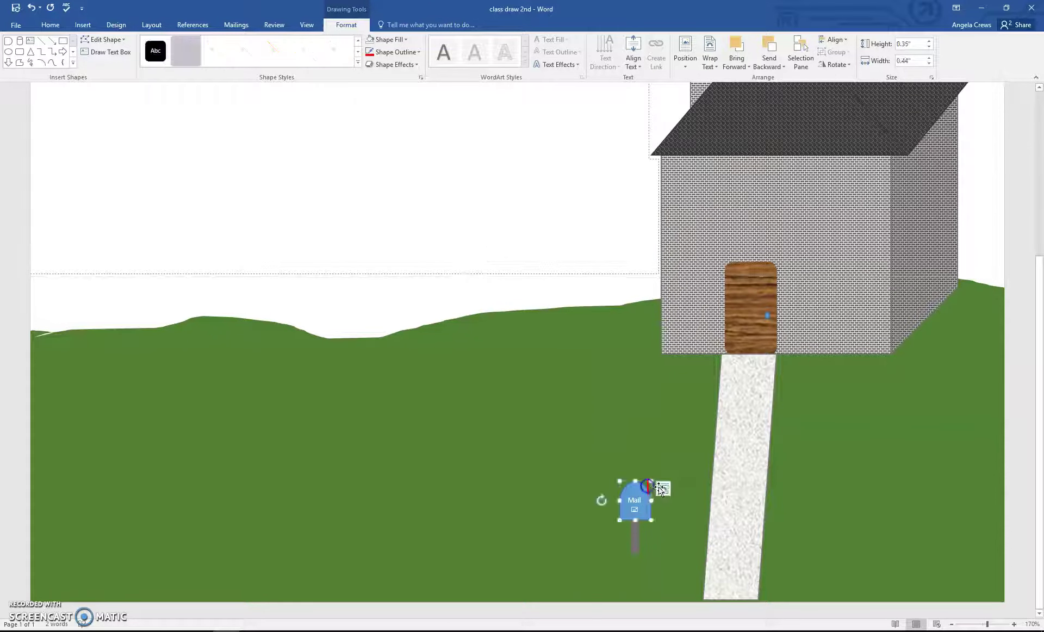
pyautogui.click(648, 485)
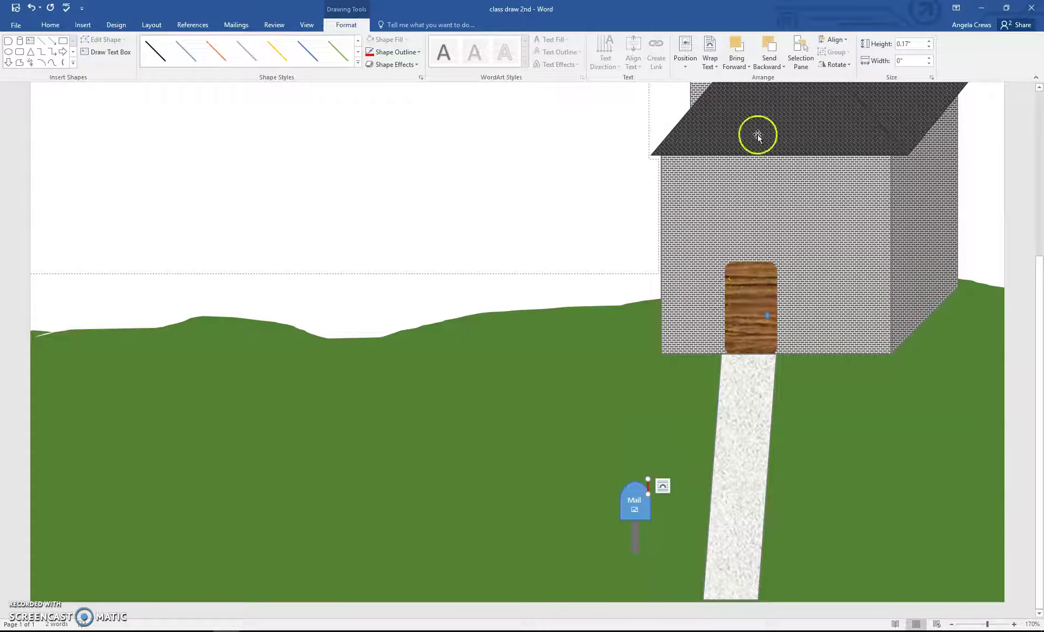
pyautogui.click(771, 63)
pyautogui.click(770, 64)
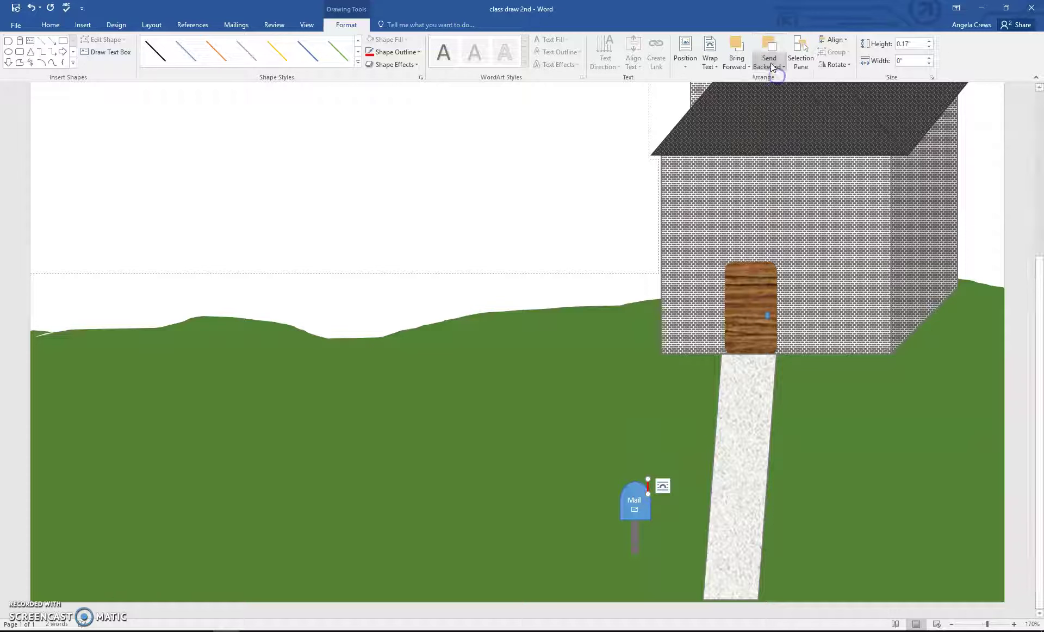
pyautogui.click(770, 63)
pyautogui.click(770, 63)
pyautogui.click(771, 64)
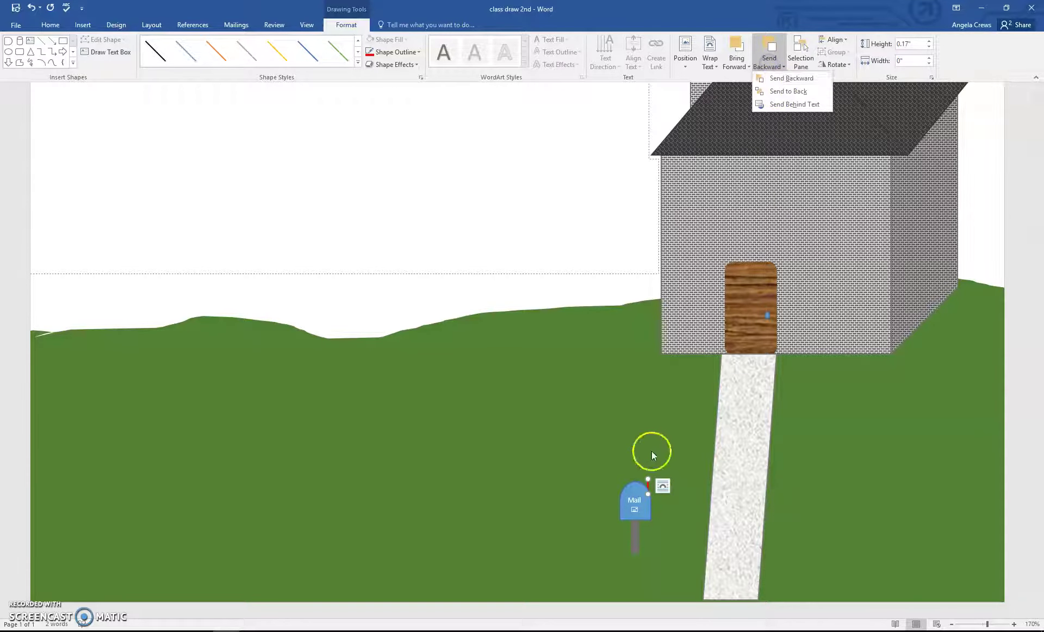
pyautogui.click(639, 416)
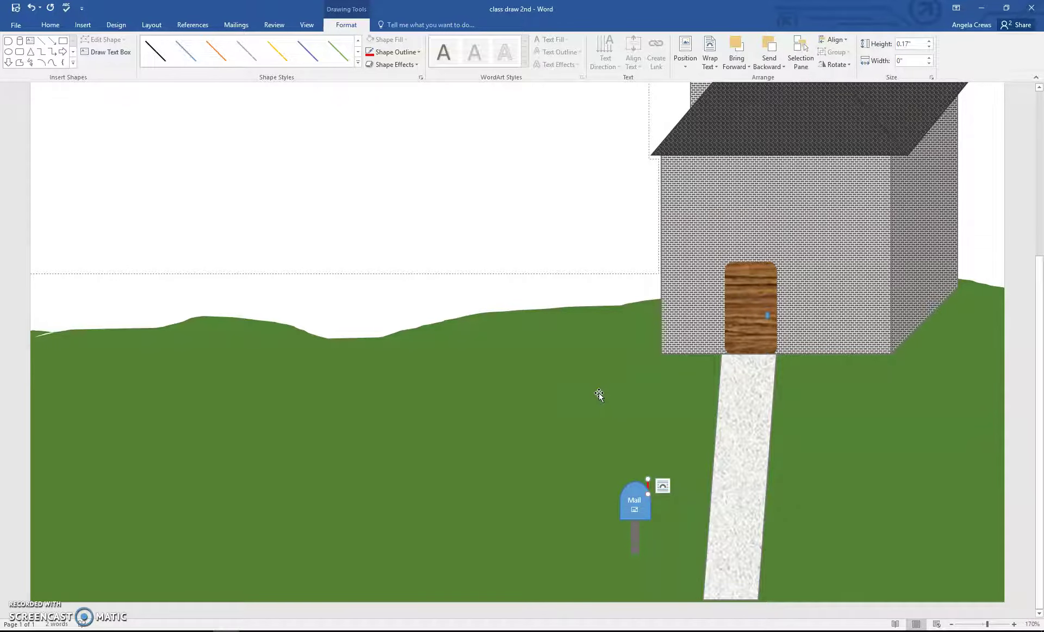
pyautogui.click(595, 427)
# Switch to Chrome and replace the smoke clipart query with an image search for "flower clipart".
pyautogui.click(249, 473)
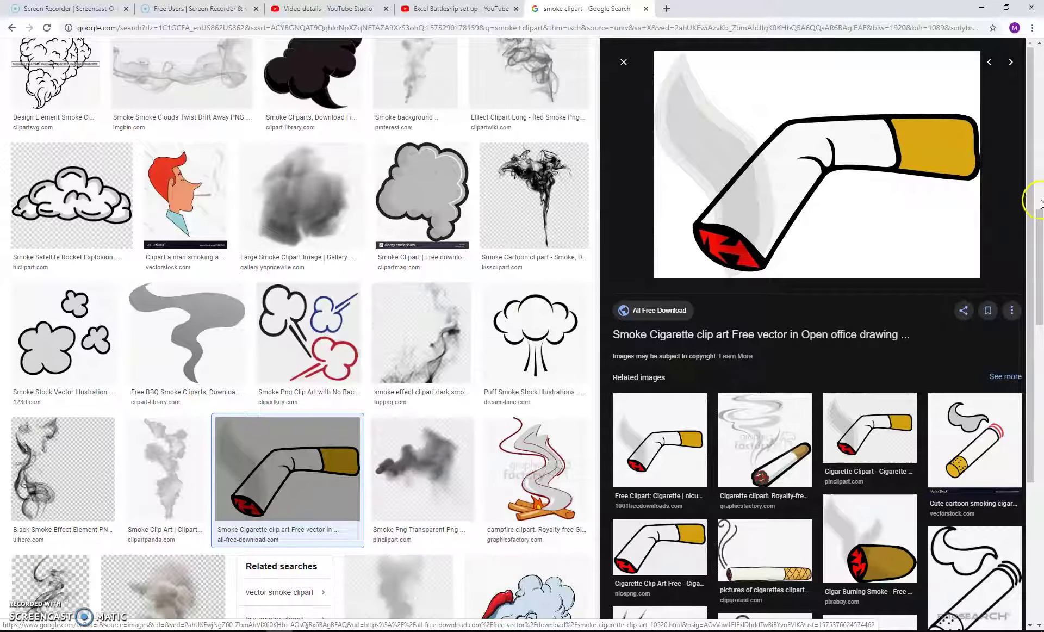
pyautogui.click(1040, 266)
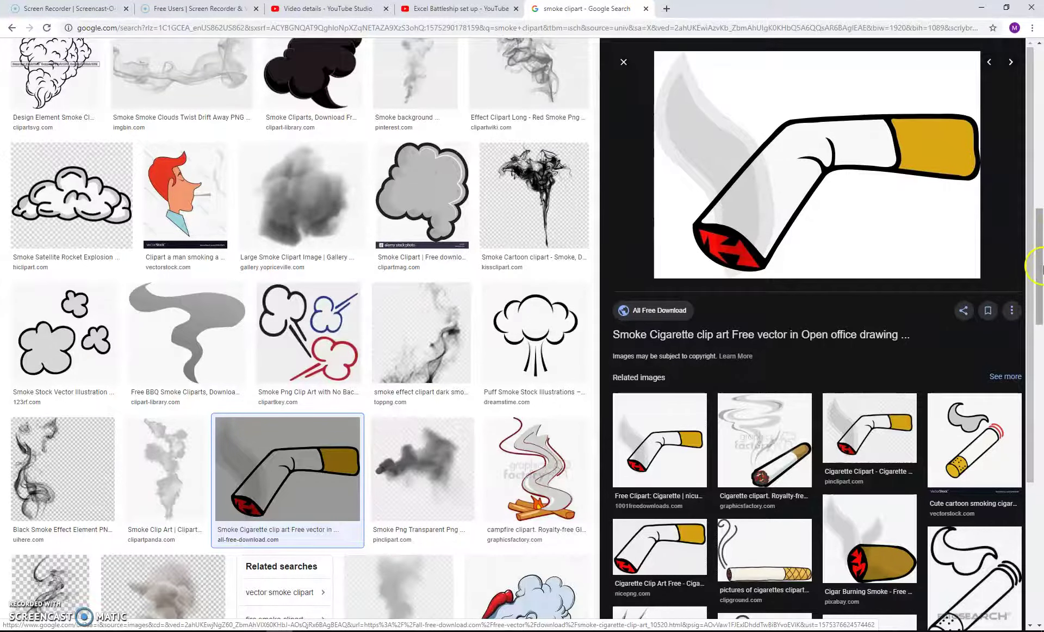
pyautogui.moveTo(1040, 270); pyautogui.dragTo(925, 33)
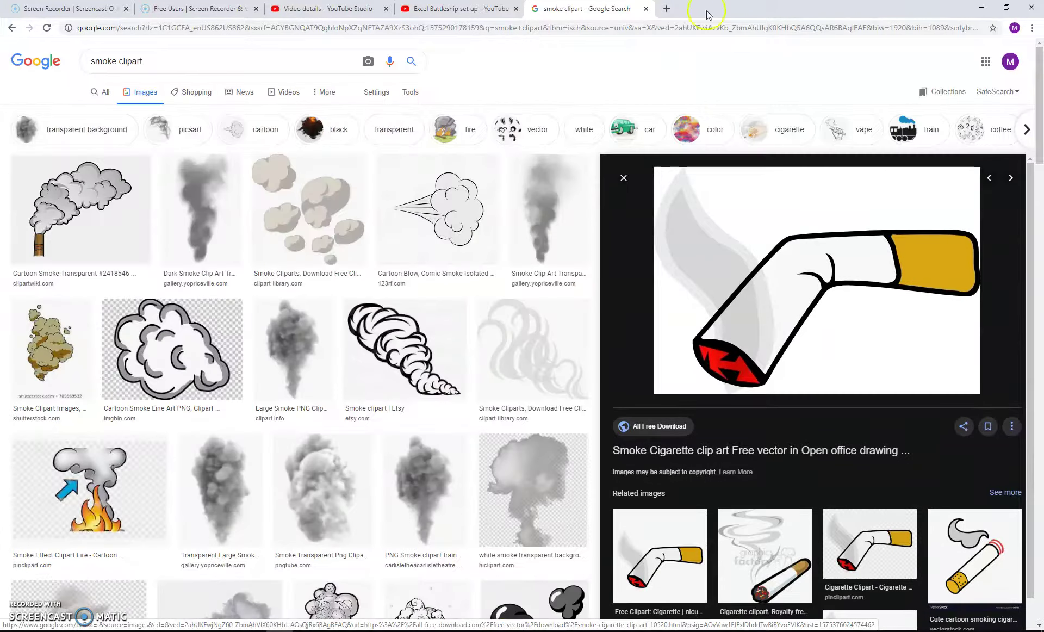
pyautogui.doubleClick(109, 64)
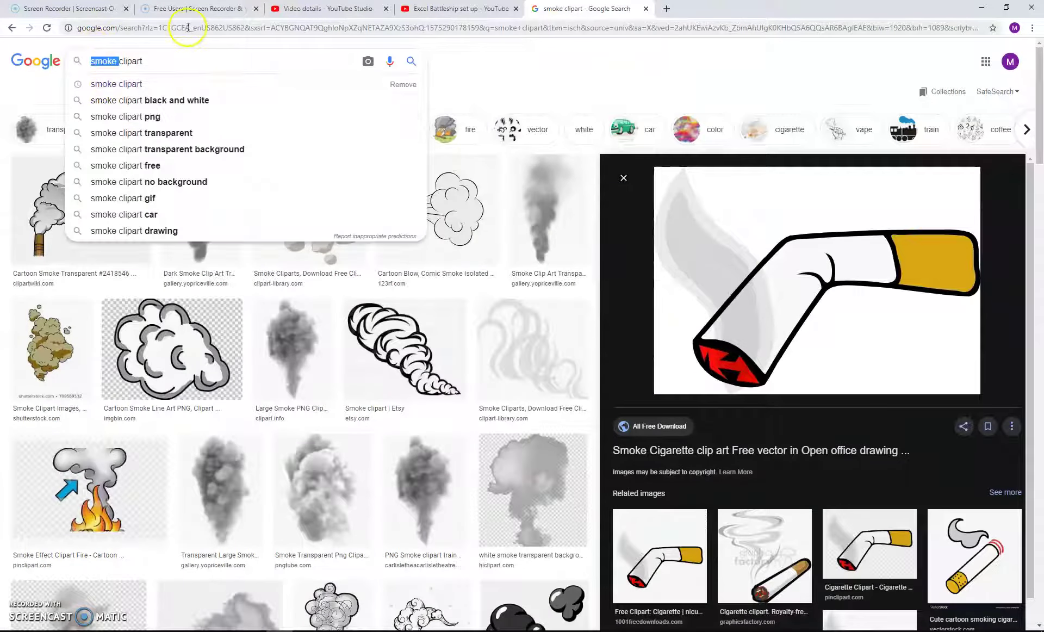
pyautogui.write('clowe')
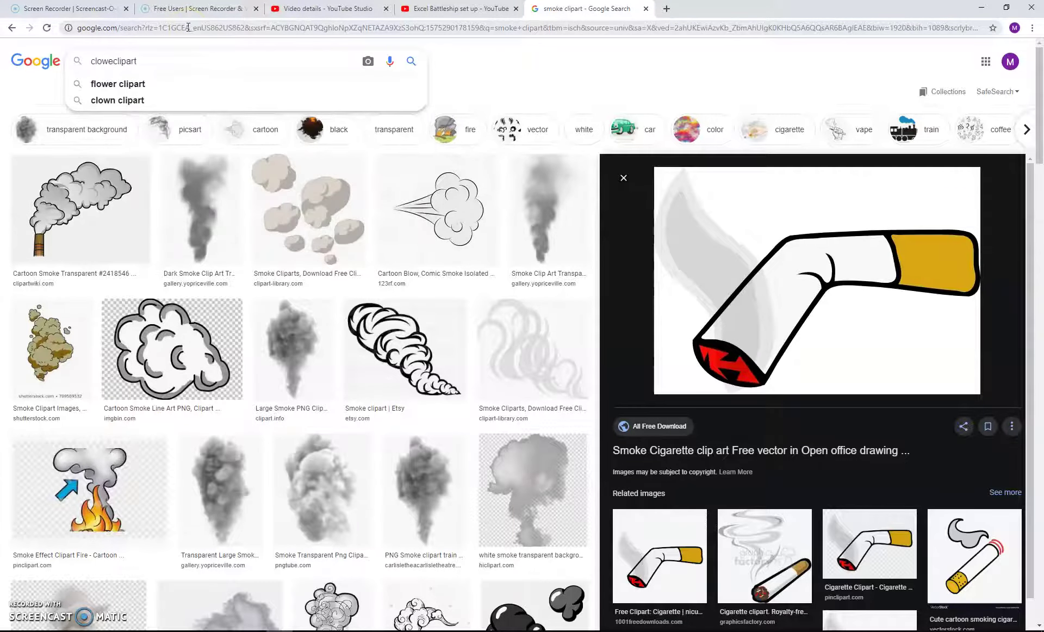
pyautogui.press('BackSpace')
pyautogui.press('BackSpace')
pyautogui.press('BackSpace')
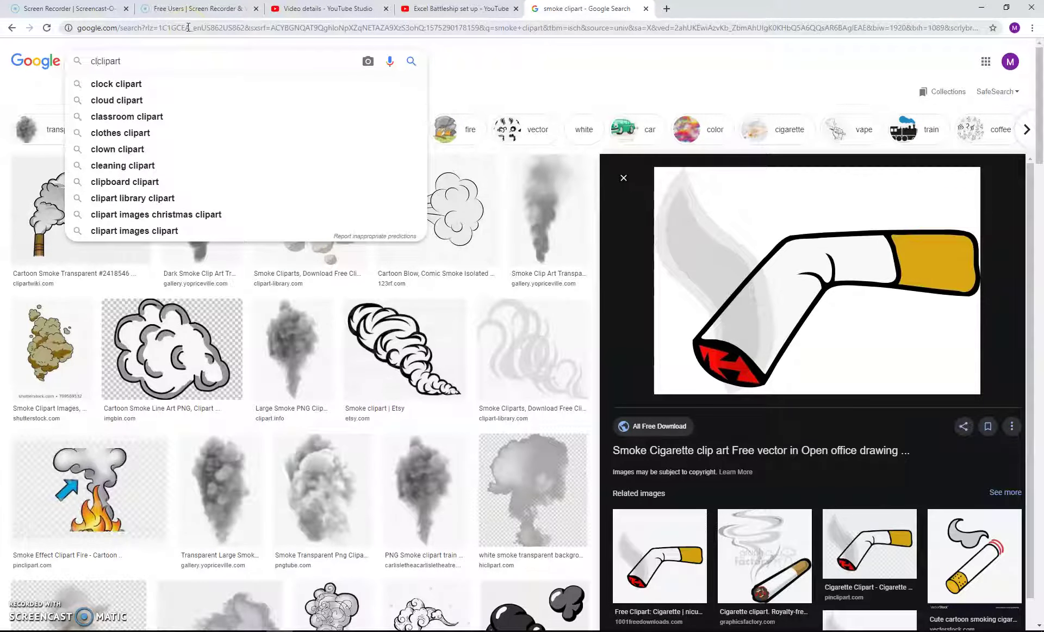
pyautogui.press('BackSpace')
pyautogui.press('BackSpace')
pyautogui.write('clow')
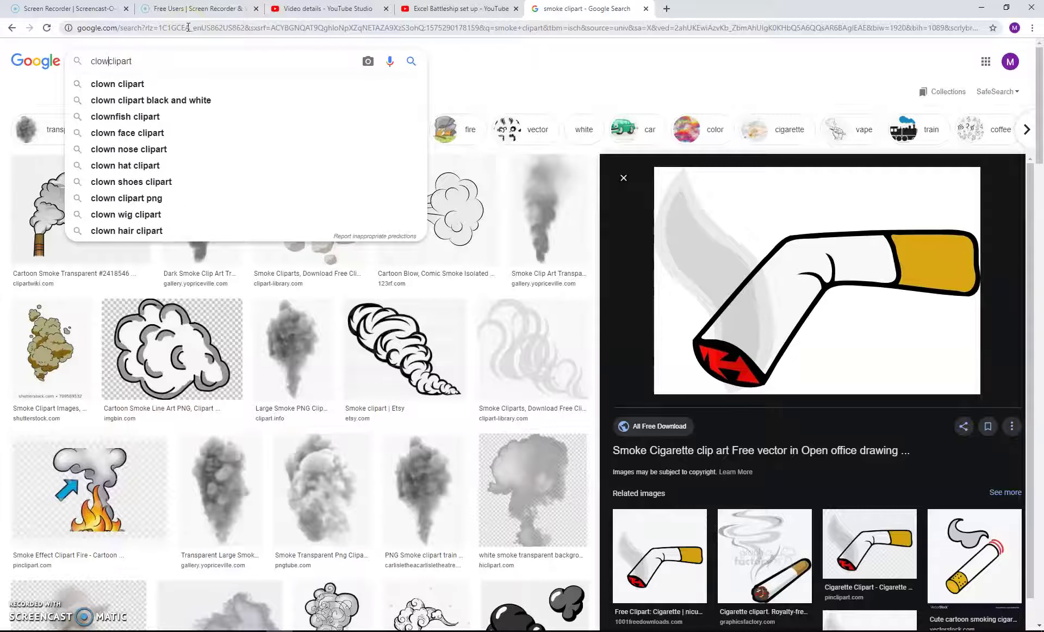
pyautogui.press('BackSpace')
pyautogui.press('BackSpace')
pyautogui.press('BackSpace')
pyautogui.press('BackSpace')
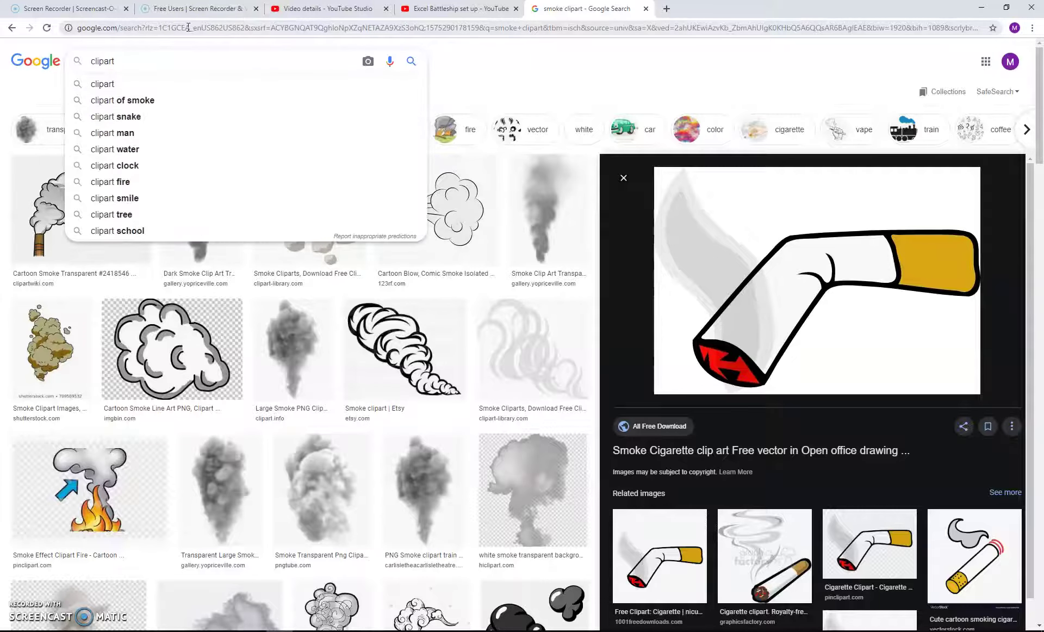
pyautogui.write('flow')
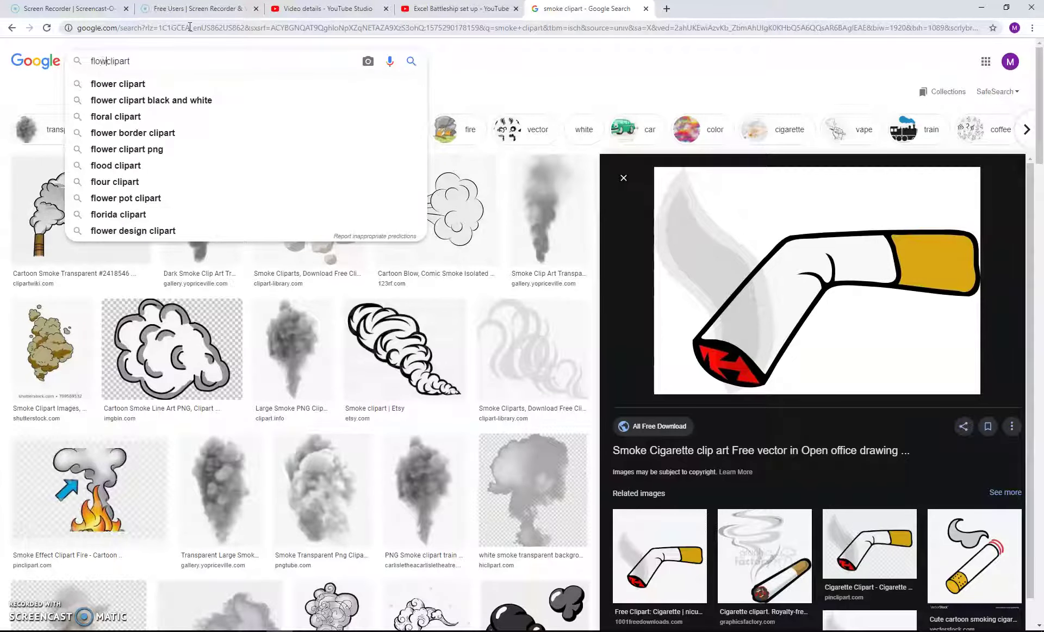
pyautogui.write('er')
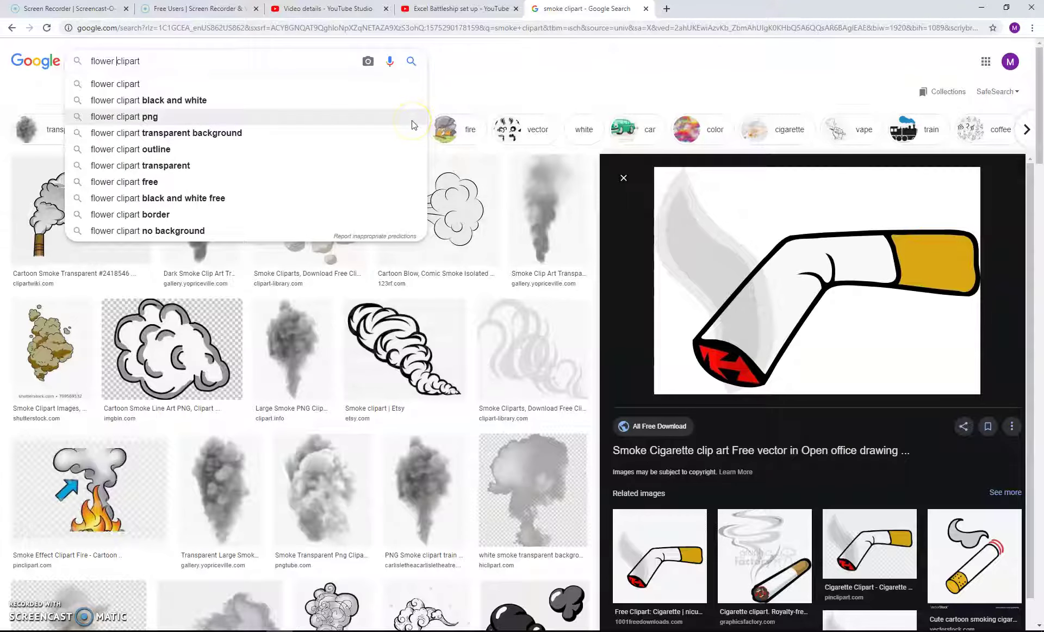
pyautogui.press('Return')
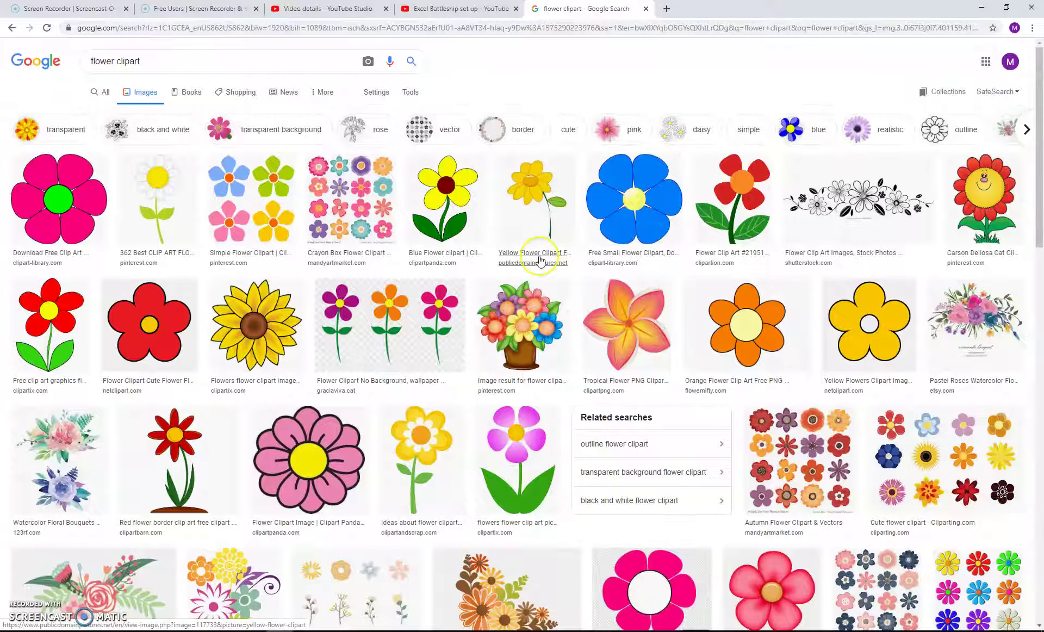
# Browse the flower clipart results and copy the enlarged image of the white daisy with a yellow centre.
pyautogui.scroll(-1, 540, 260)
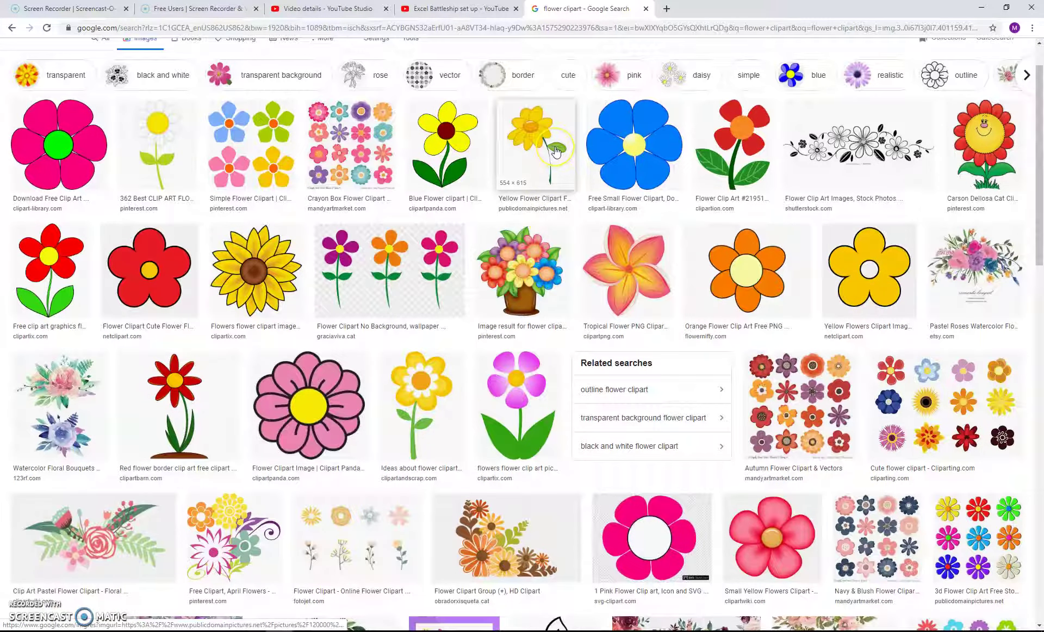
pyautogui.click(439, 398)
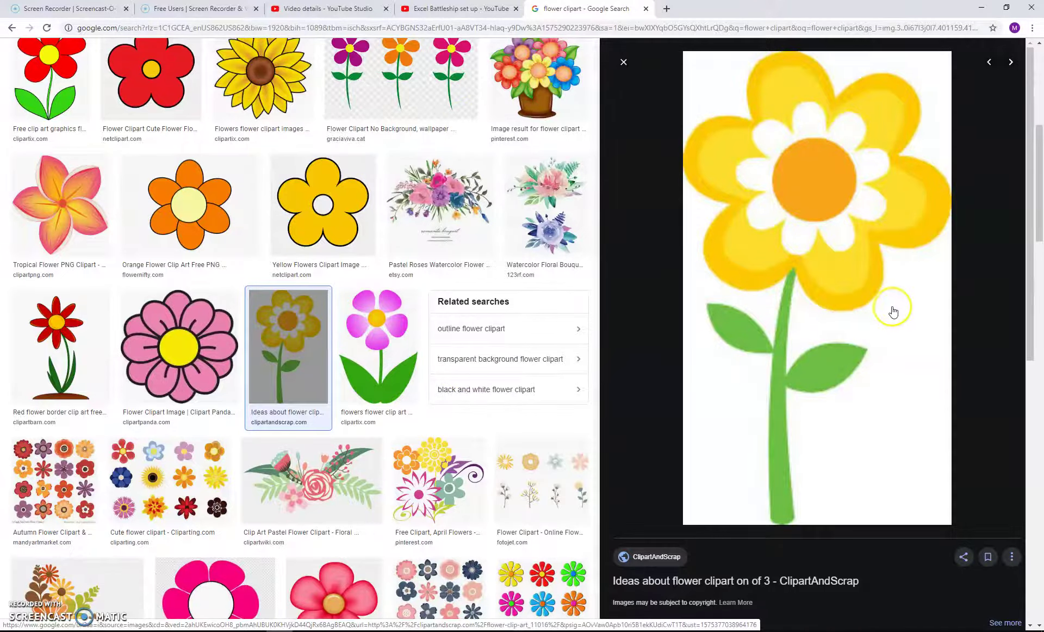
pyautogui.scroll(5, 464, 145)
pyautogui.scroll(2, 466, 146)
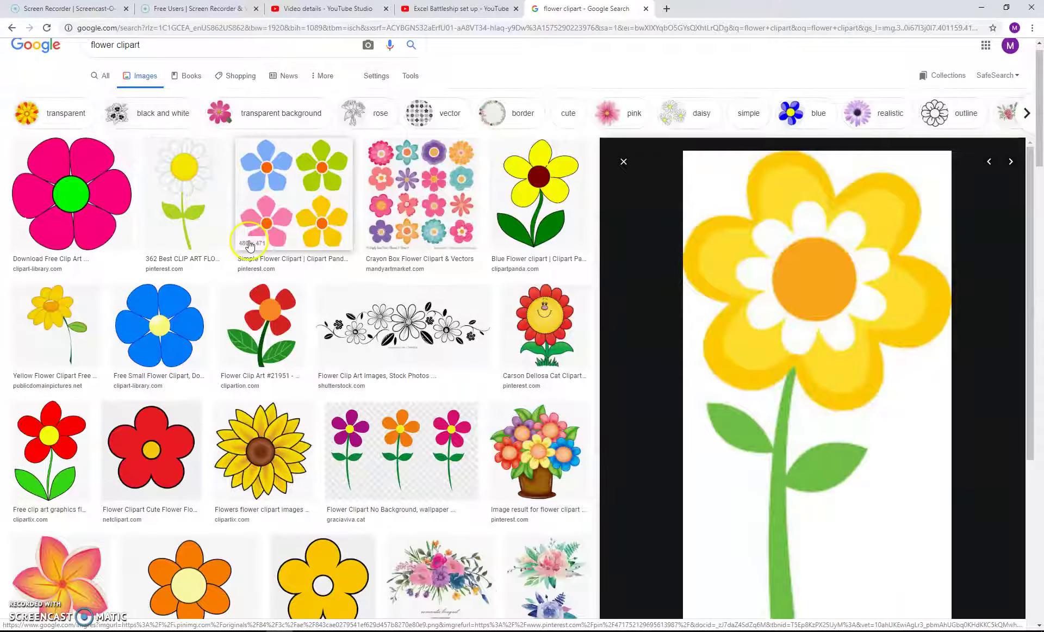
pyautogui.click(204, 208)
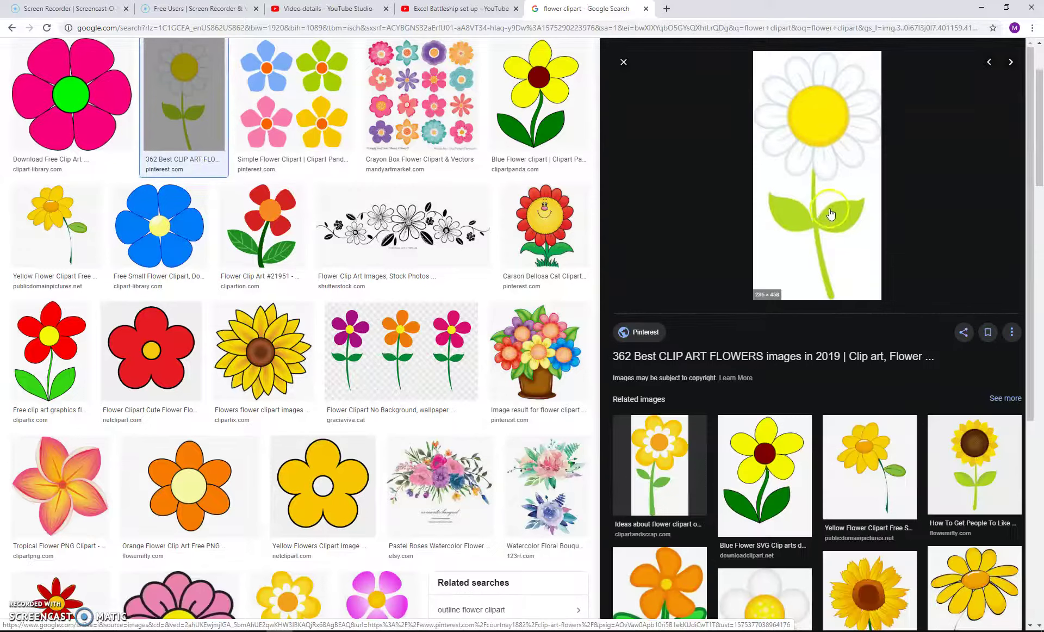
pyautogui.rightClick(833, 209)
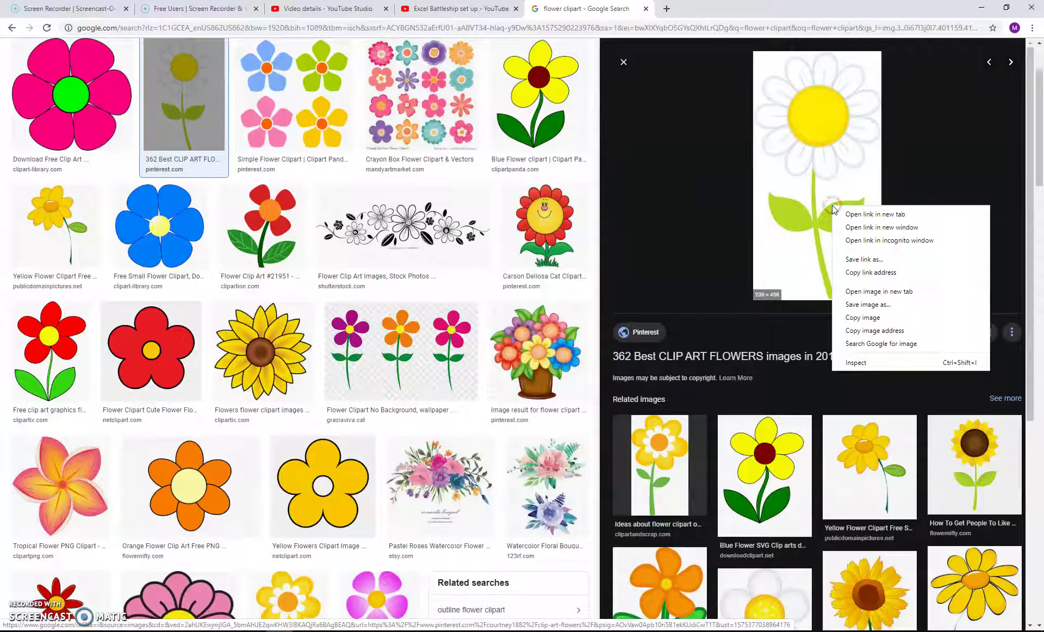
pyautogui.click(862, 317)
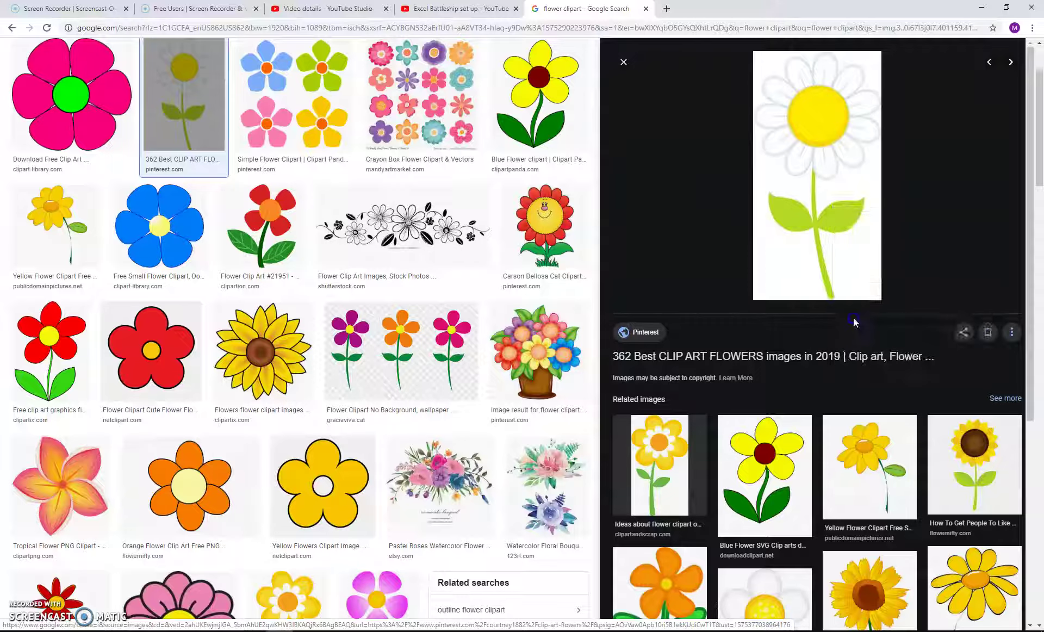
# Switch back to Word, paste the daisy picture at the start of the page and wrap it in front of text.
pyautogui.click(982, 7)
pyautogui.click(457, 104)
pyautogui.scroll(4, 526, 202)
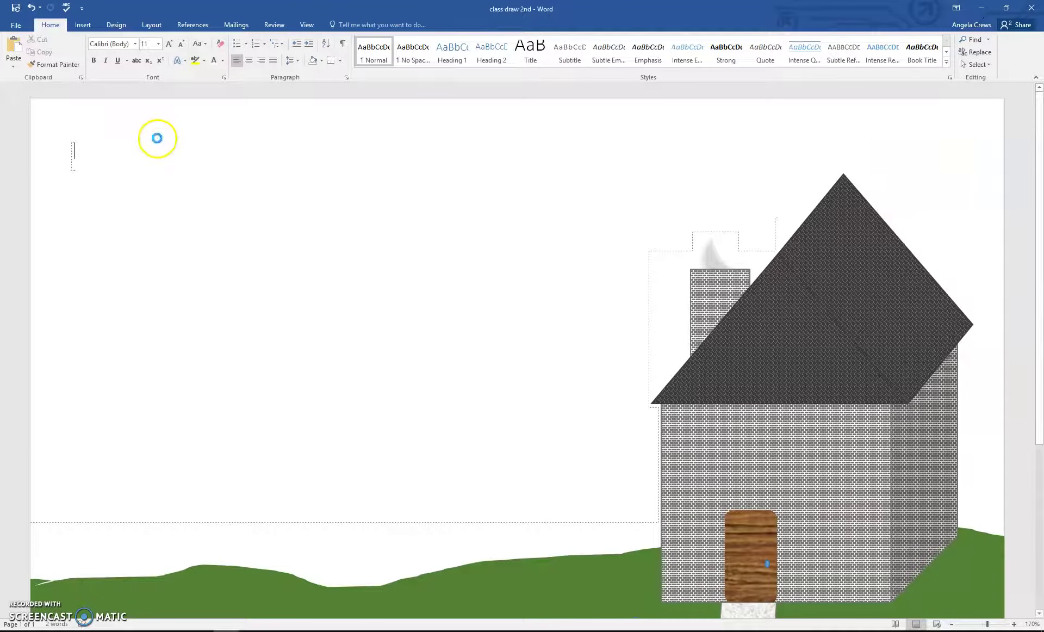
pyautogui.hotkey('ctrl', 'v')
pyautogui.click(231, 251)
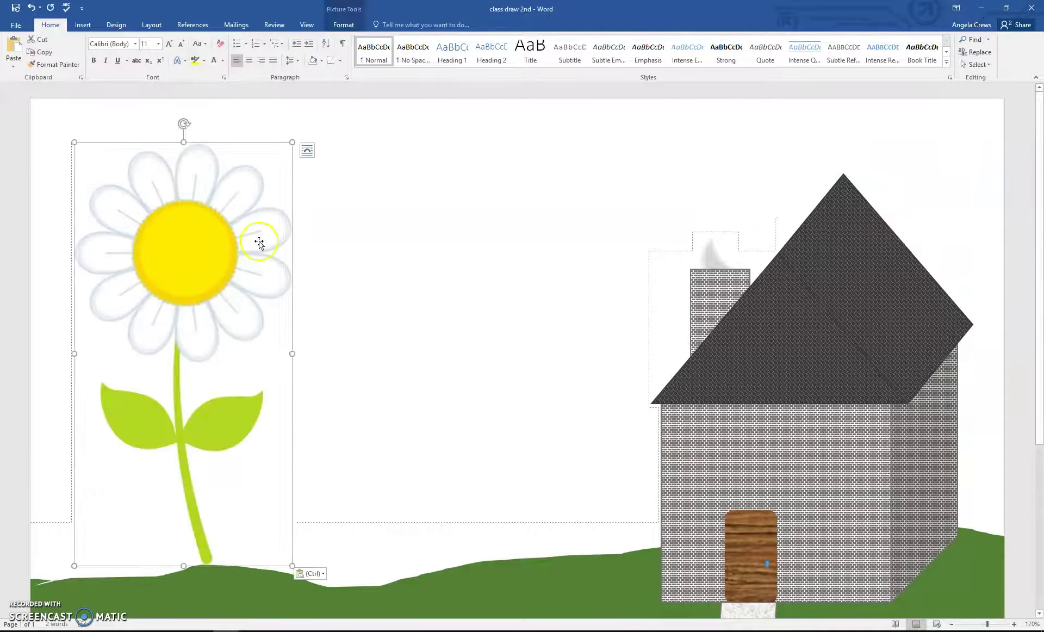
pyautogui.click(308, 158)
pyautogui.click(387, 240)
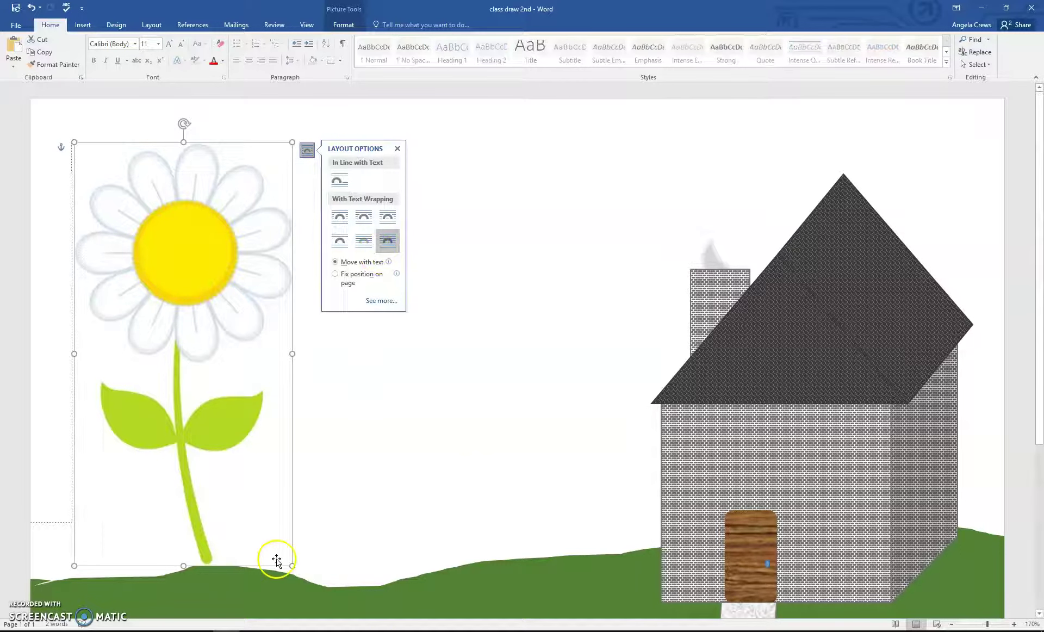
# Shrink the daisy picture to about 0.42" high by 0.21" wide and place it just left of the mailbox post.
pyautogui.moveTo(293, 566); pyautogui.dragTo(514, 604)
pyautogui.scroll(-2, 515, 604)
pyautogui.moveTo(515, 367); pyautogui.dragTo(614, 533)
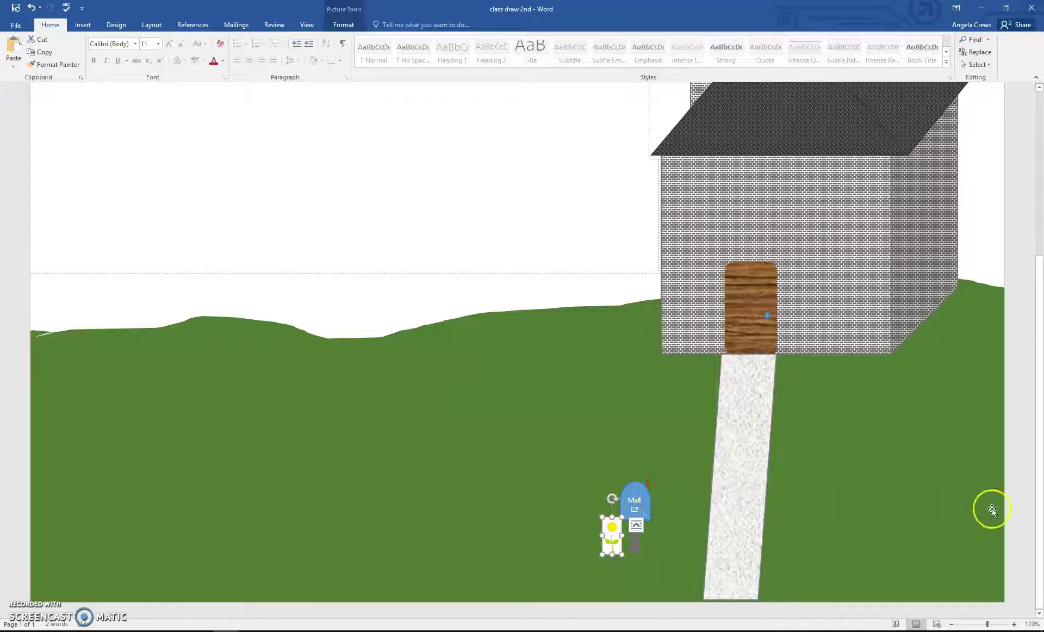
# Try making the daisy picture's white background transparent, and remove the picture from the scene.
pyautogui.scroll(6, 819, 555)
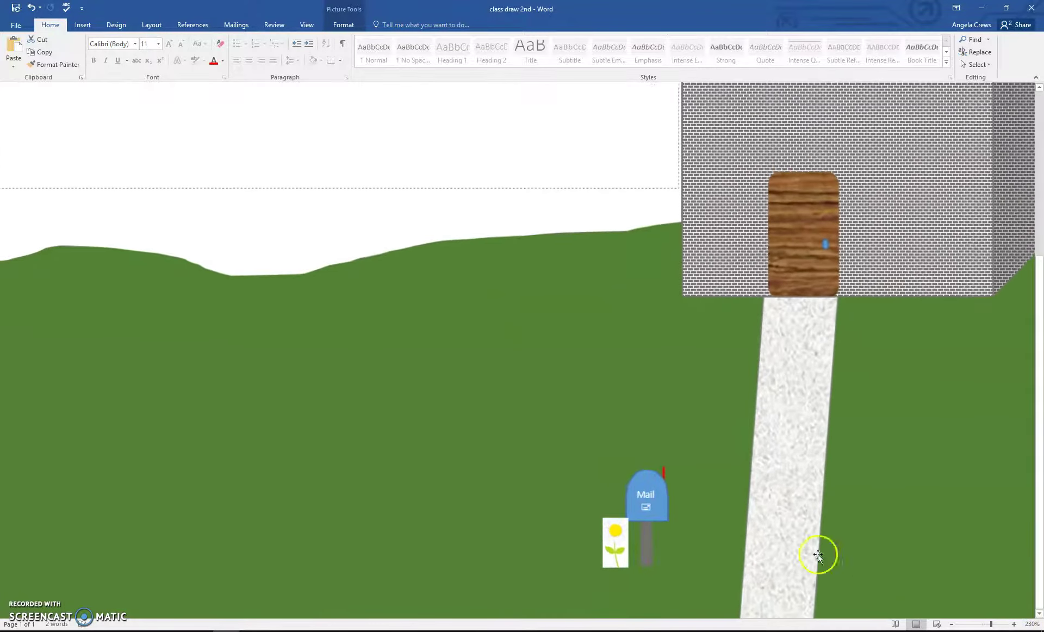
pyautogui.click(619, 542)
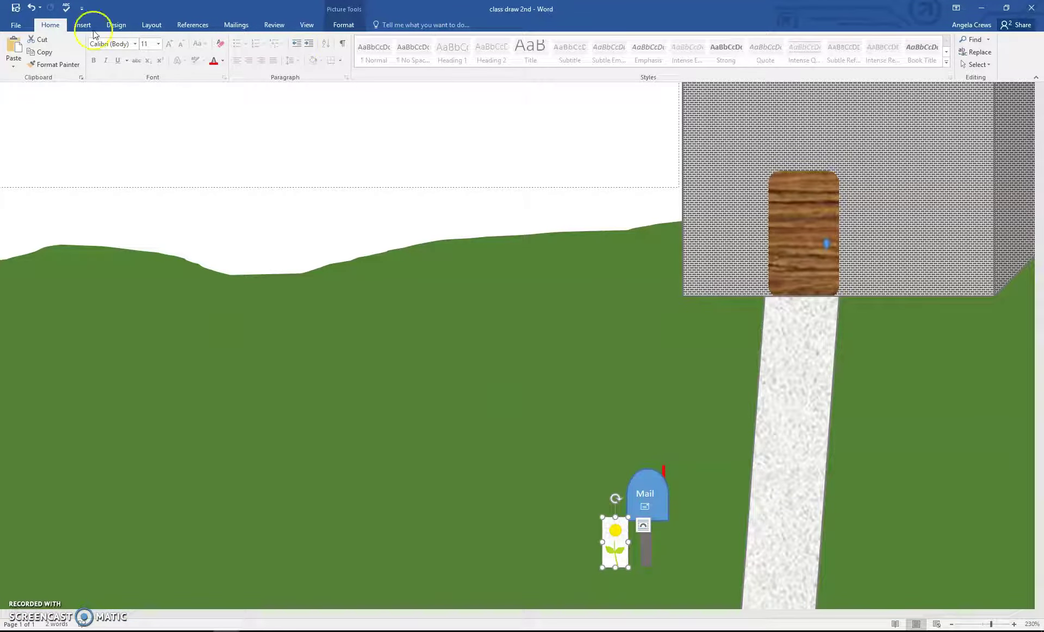
pyautogui.click(344, 25)
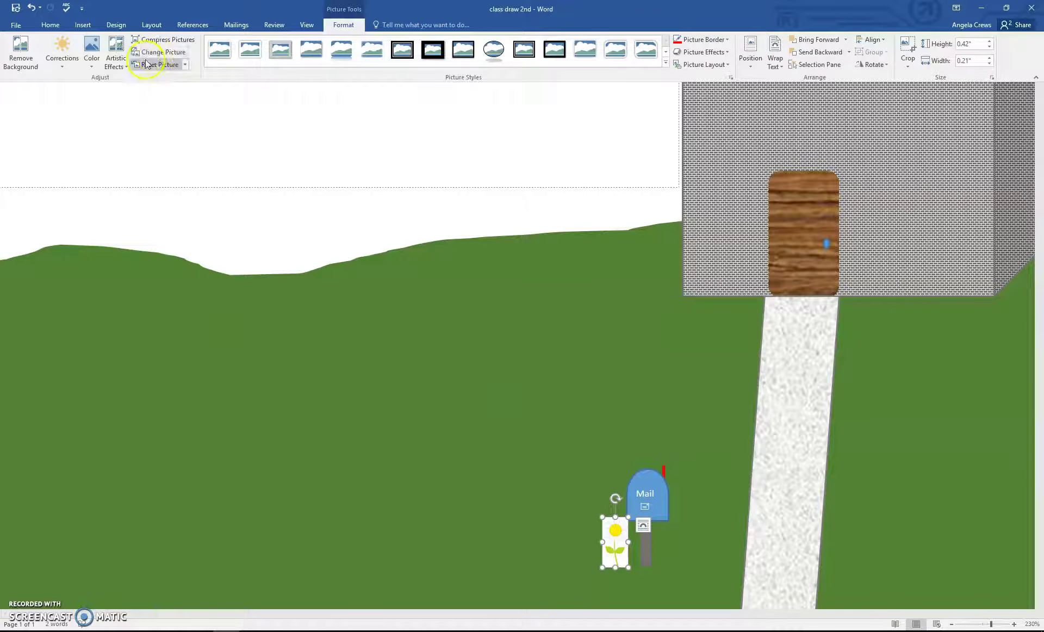
pyautogui.click(91, 49)
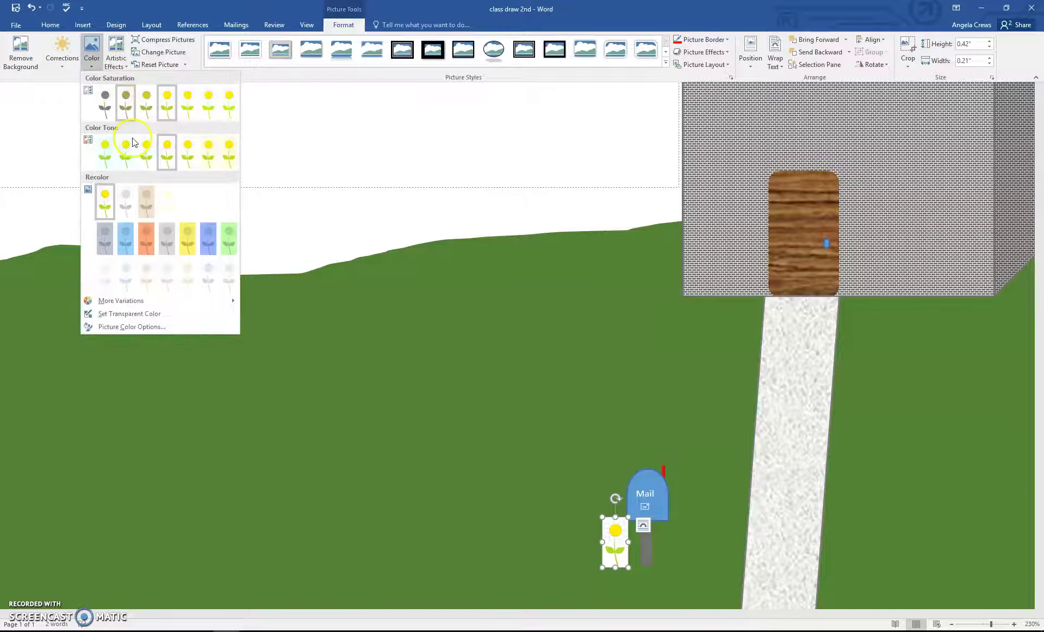
pyautogui.click(154, 315)
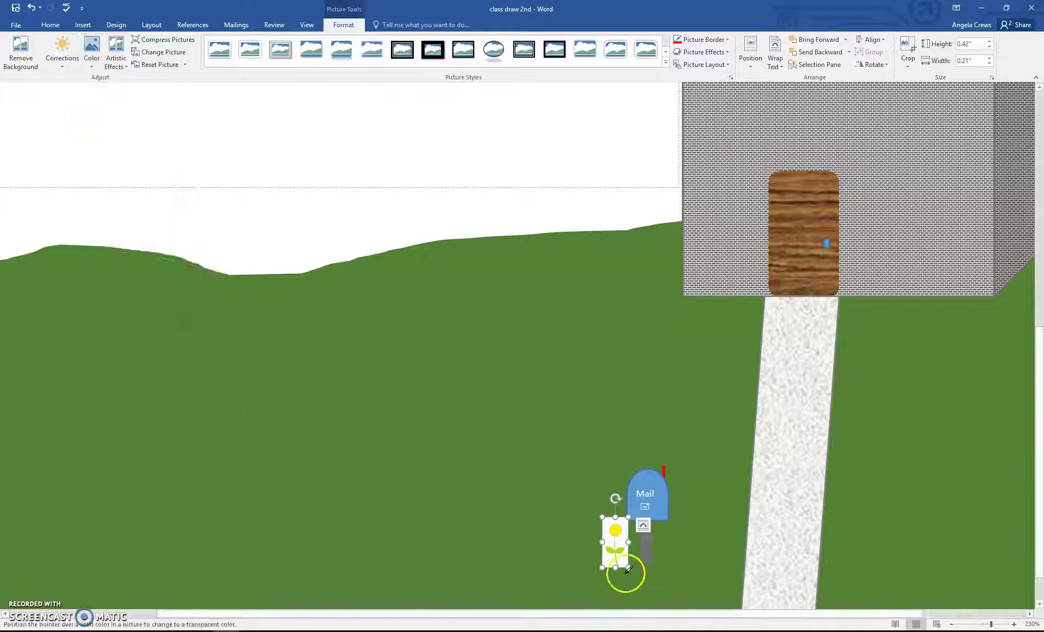
pyautogui.click(620, 560)
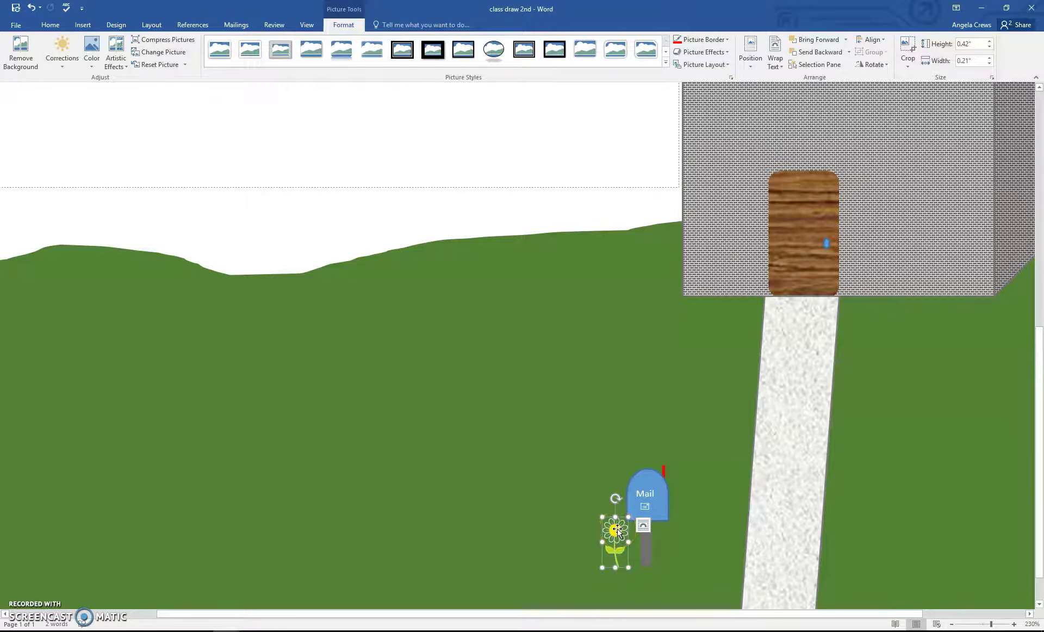
pyautogui.click(619, 532)
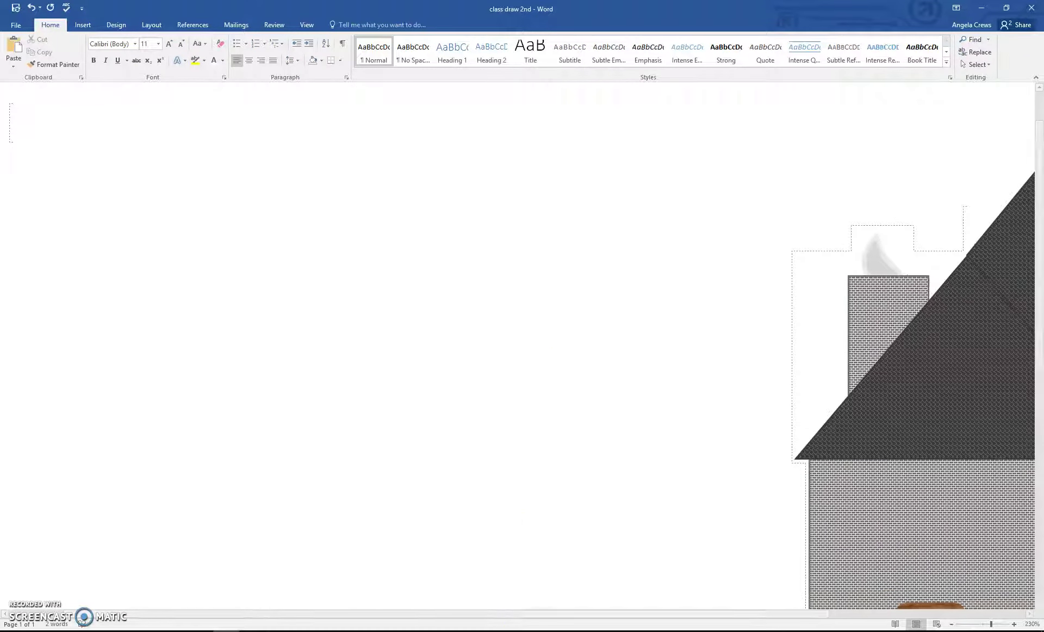
# Switch to Chrome and copy the enlarged Yellow Flower Clipart image from publicdomainpictures.net.
pyautogui.hotkey('alt', 'Tab')
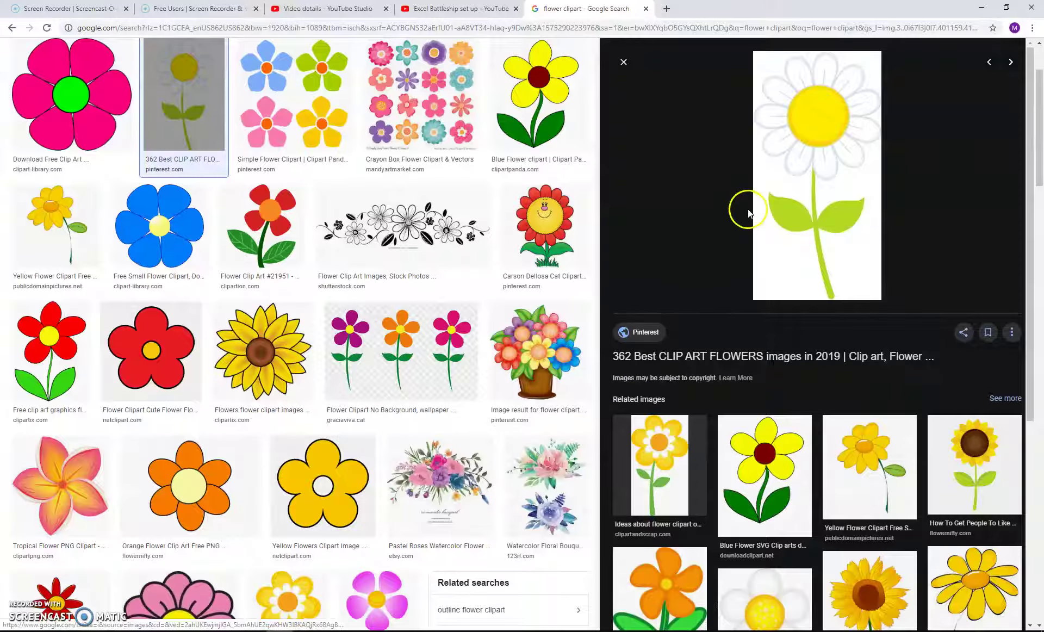
pyautogui.click(835, 503)
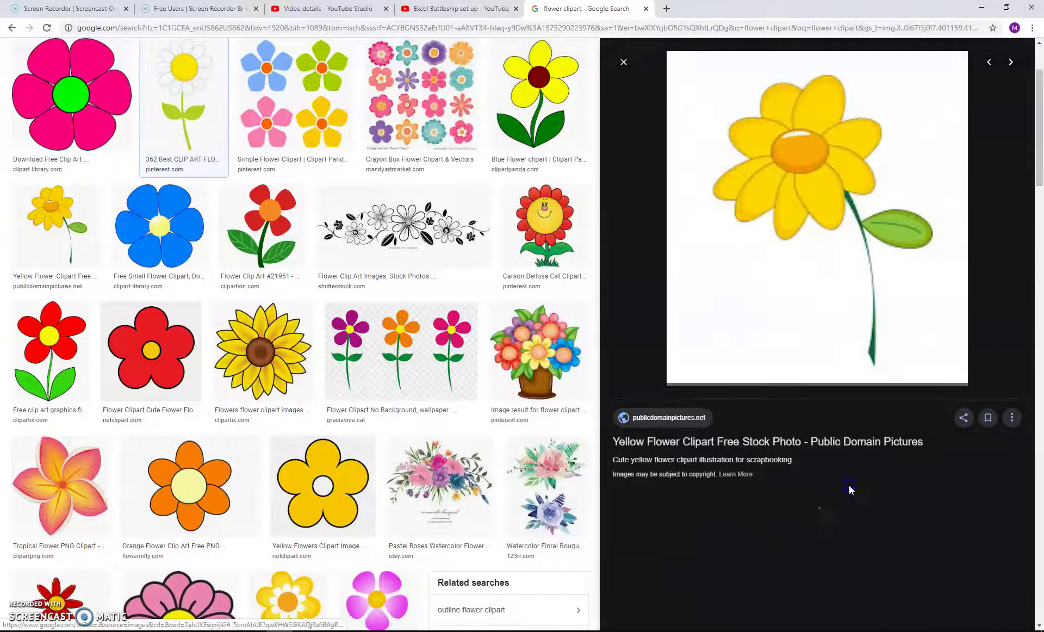
pyautogui.rightClick(763, 242)
pyautogui.click(770, 351)
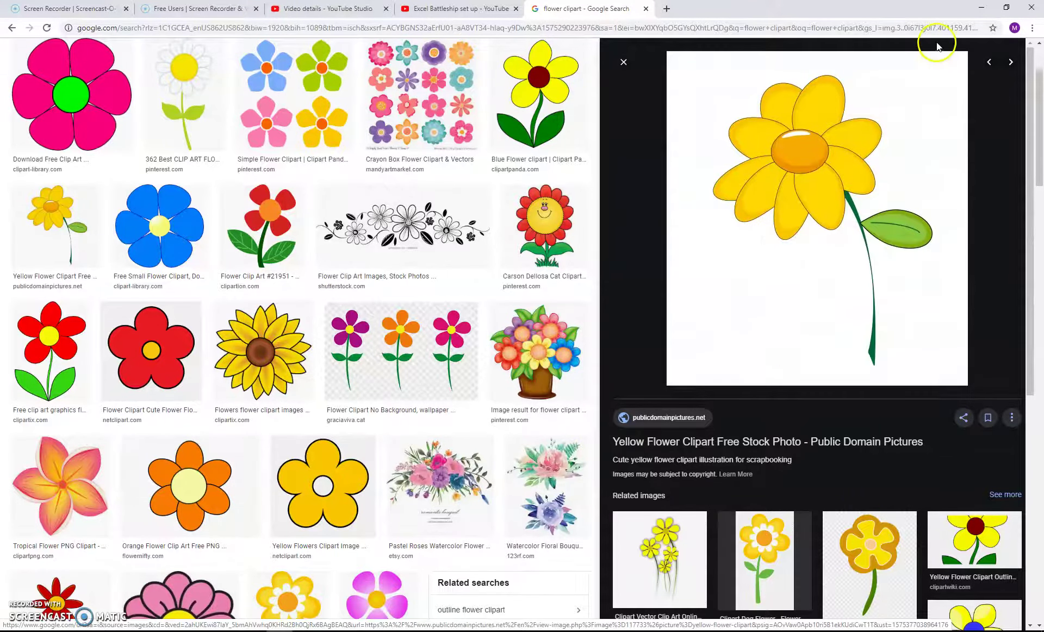
# Return to Word, paste the yellow flower picture at the start of the page and wrap it in front of text.
pyautogui.click(981, 8)
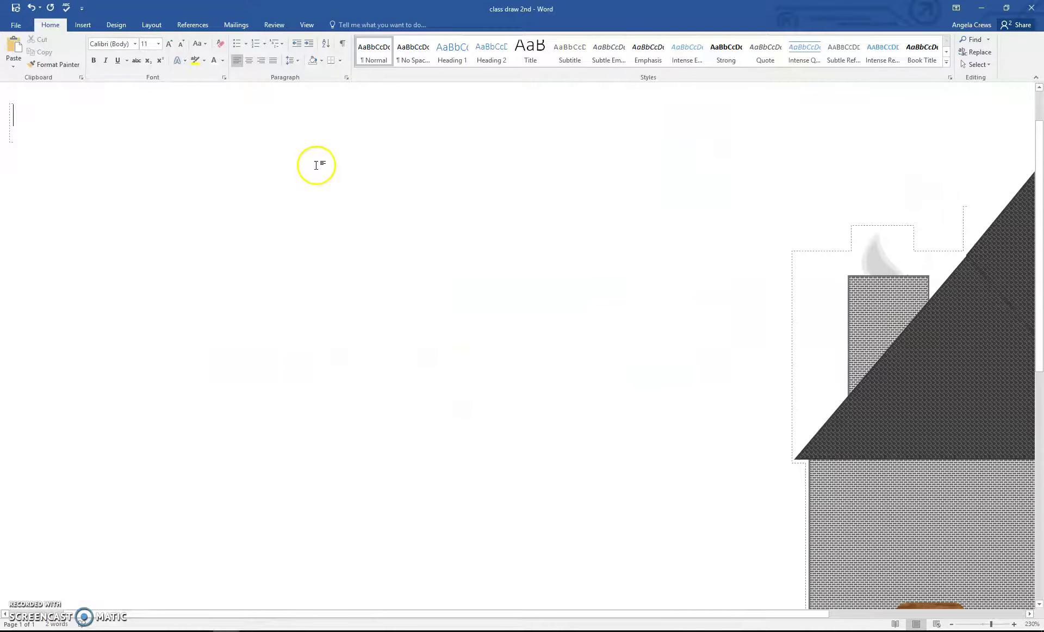
pyautogui.hotkey('ctrl', 'v')
pyautogui.click(322, 382)
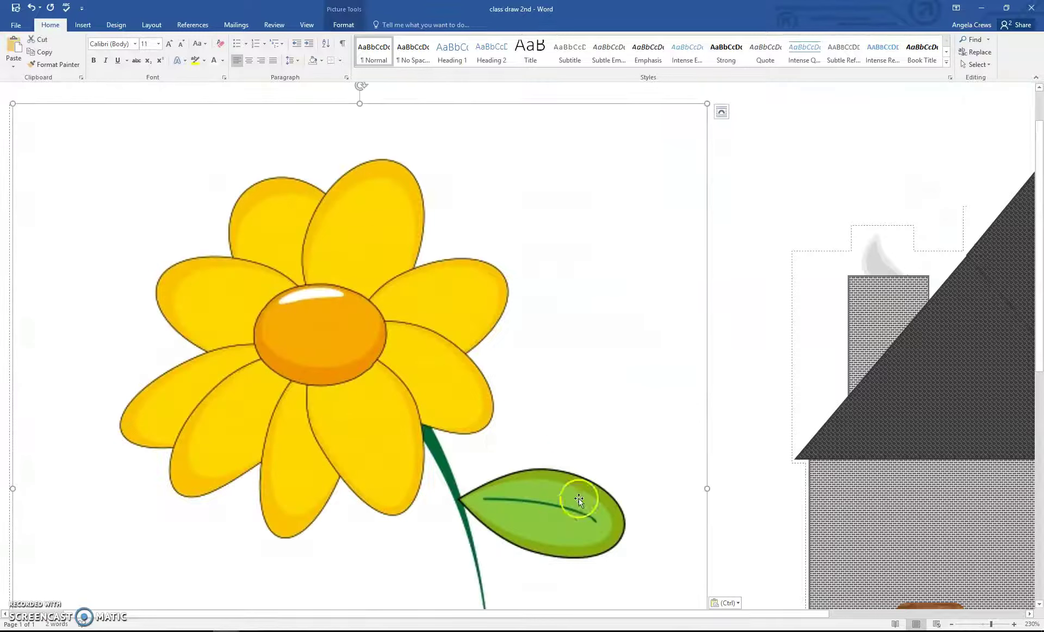
pyautogui.click(721, 112)
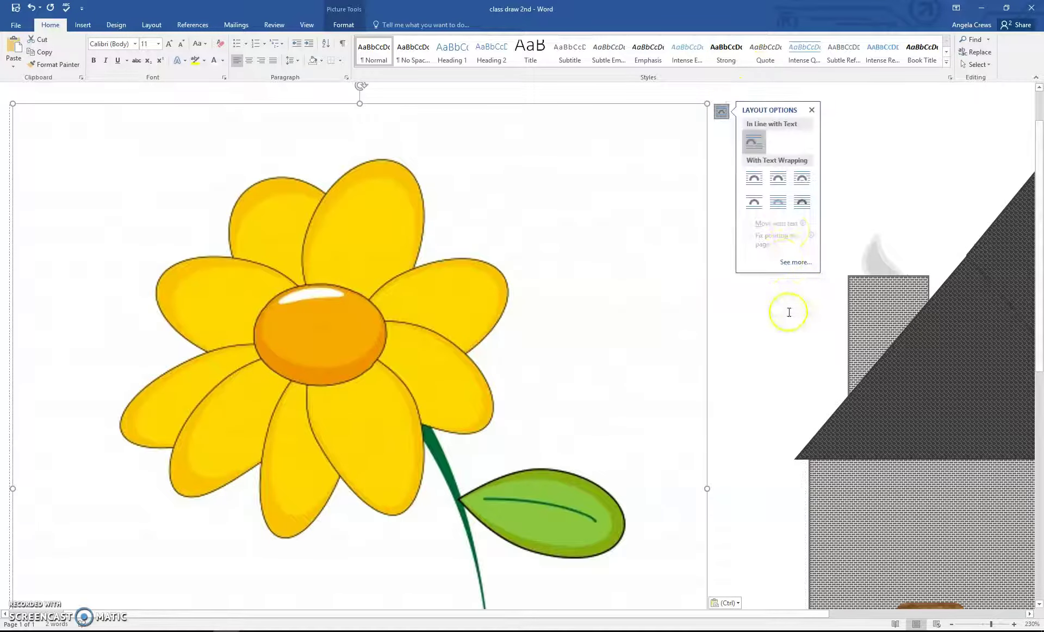
pyautogui.click(802, 201)
# Shrink the yellow flower picture to about 0.44" high by 0.4" wide and place it just left of the mailbox post.
pyautogui.moveTo(708, 103); pyautogui.dragTo(352, 408)
pyautogui.scroll(-8, 345, 417)
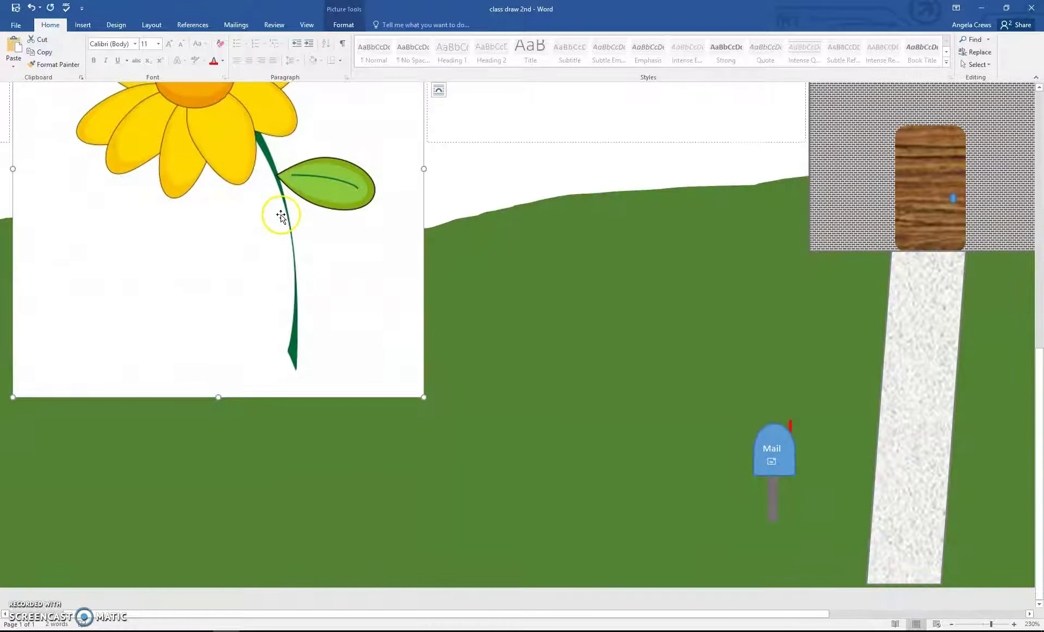
pyautogui.moveTo(421, 399); pyautogui.dragTo(146, 94)
pyautogui.scroll(3, 162, 131)
pyautogui.scroll(3, 162, 130)
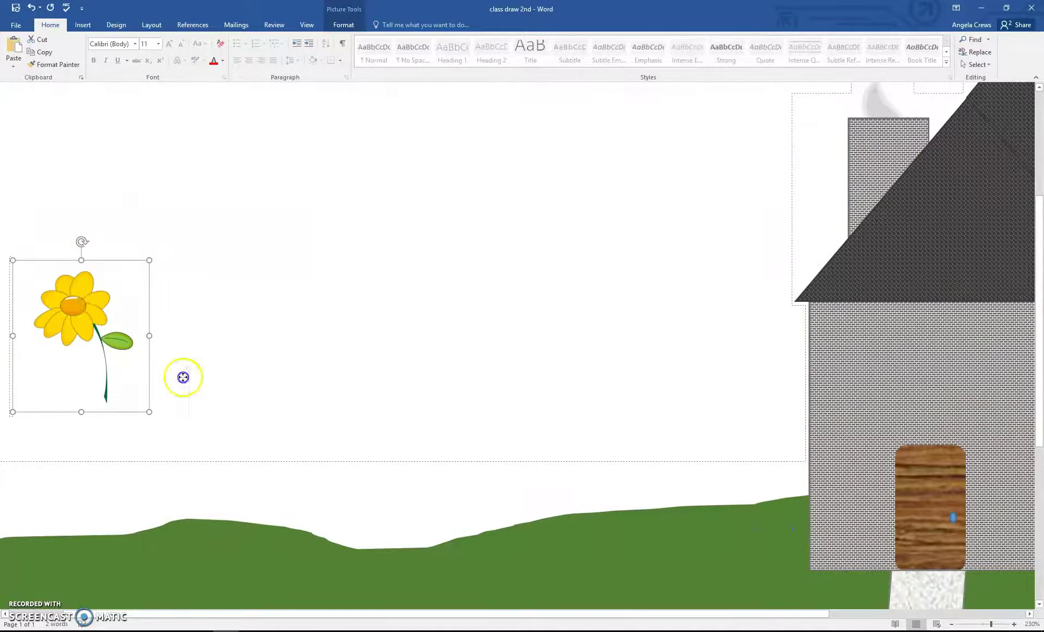
pyautogui.moveTo(183, 377); pyautogui.dragTo(391, 518)
pyautogui.scroll(-5, 445, 527)
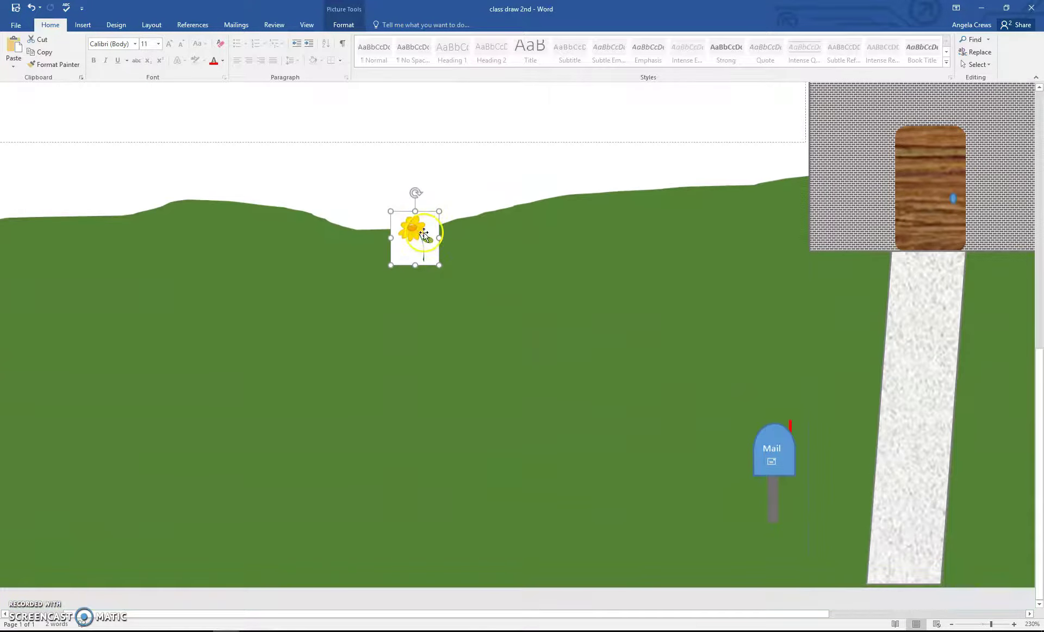
pyautogui.moveTo(425, 233); pyautogui.dragTo(744, 488)
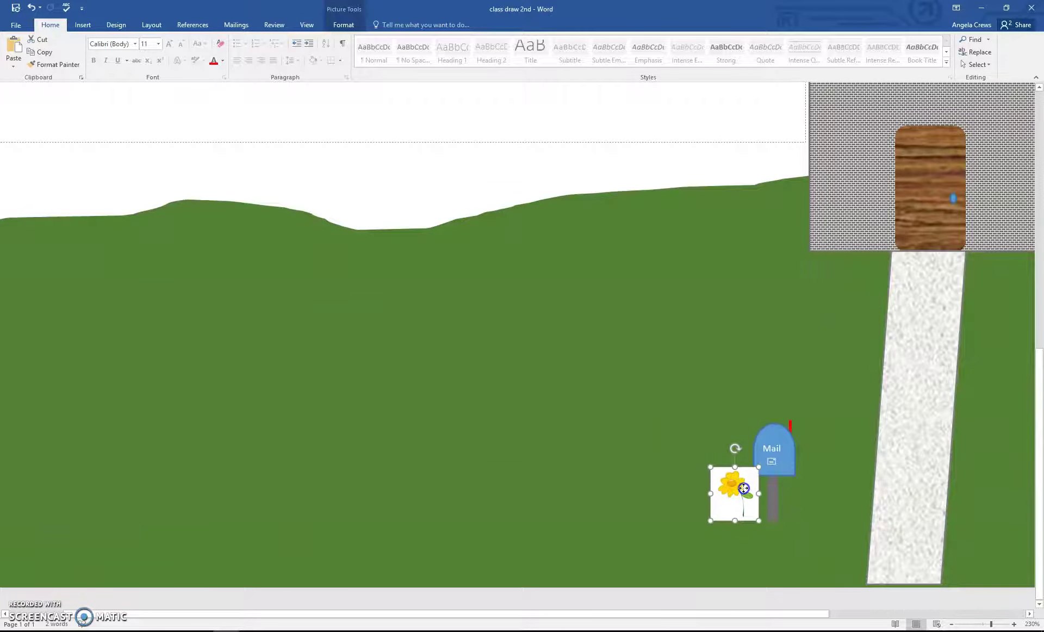
# Make the yellow flower picture's white background transparent with Set Transparent Color.
pyautogui.click(344, 25)
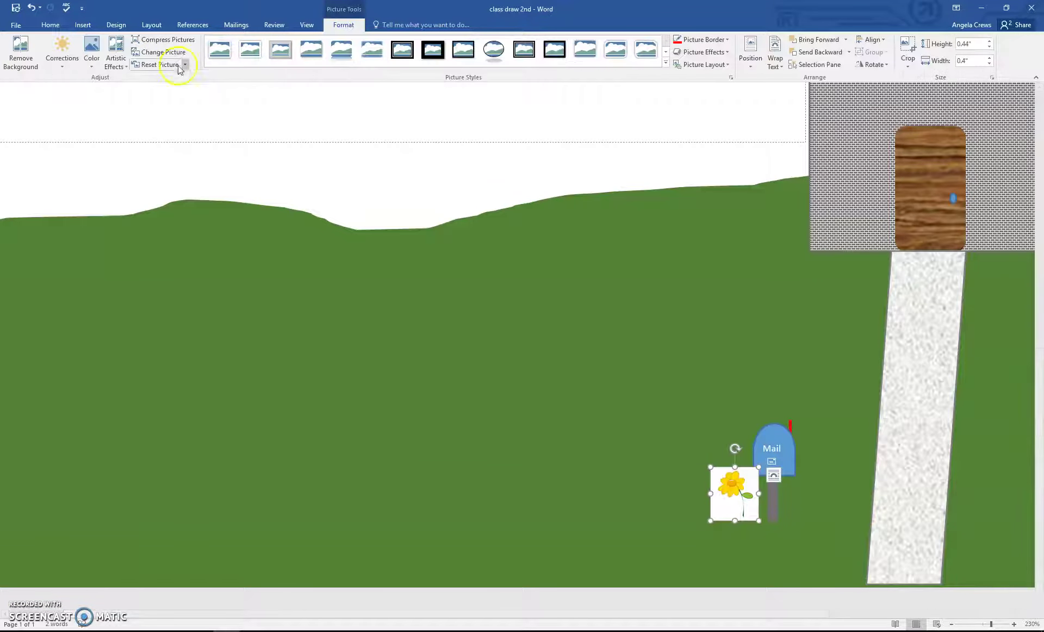
pyautogui.click(79, 45)
pyautogui.click(90, 45)
pyautogui.click(91, 46)
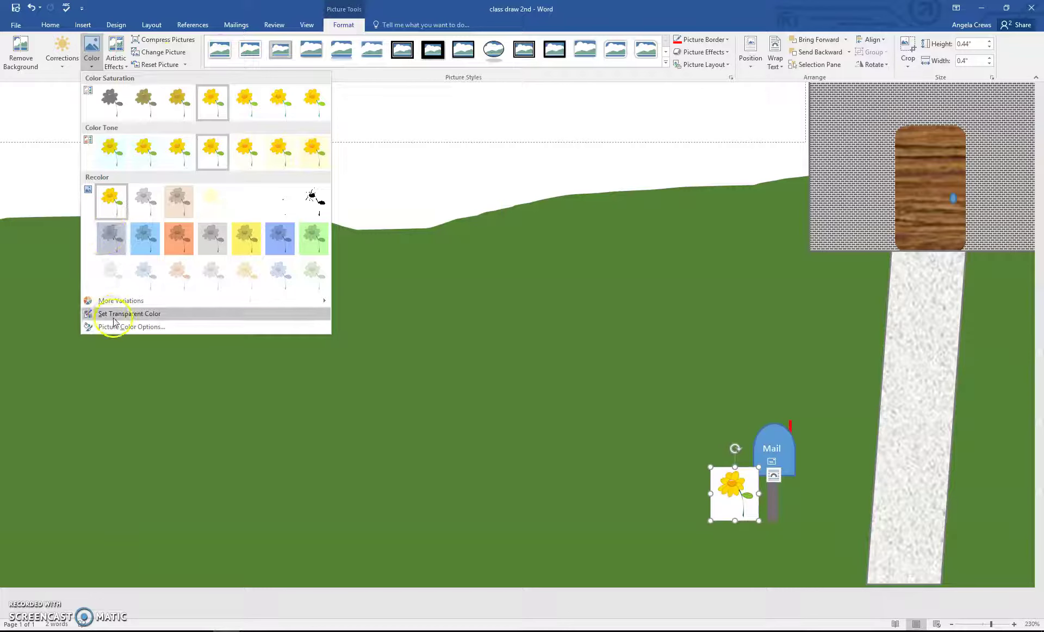
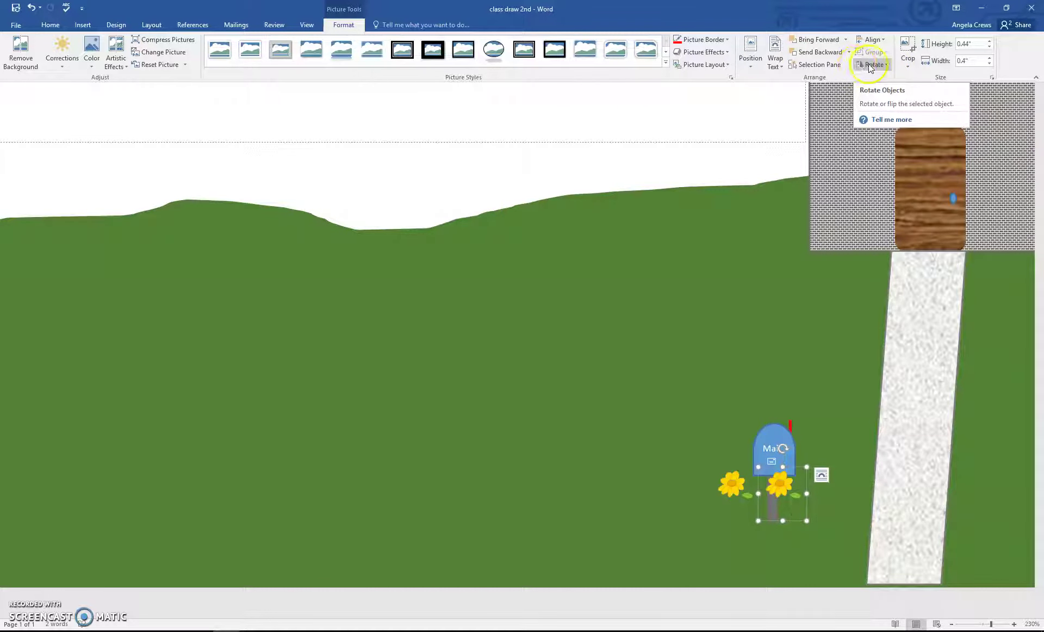
# Flip the second yellow flower horizontally and position the two flowers close against either side of the mailbox post.
pyautogui.click(884, 65)
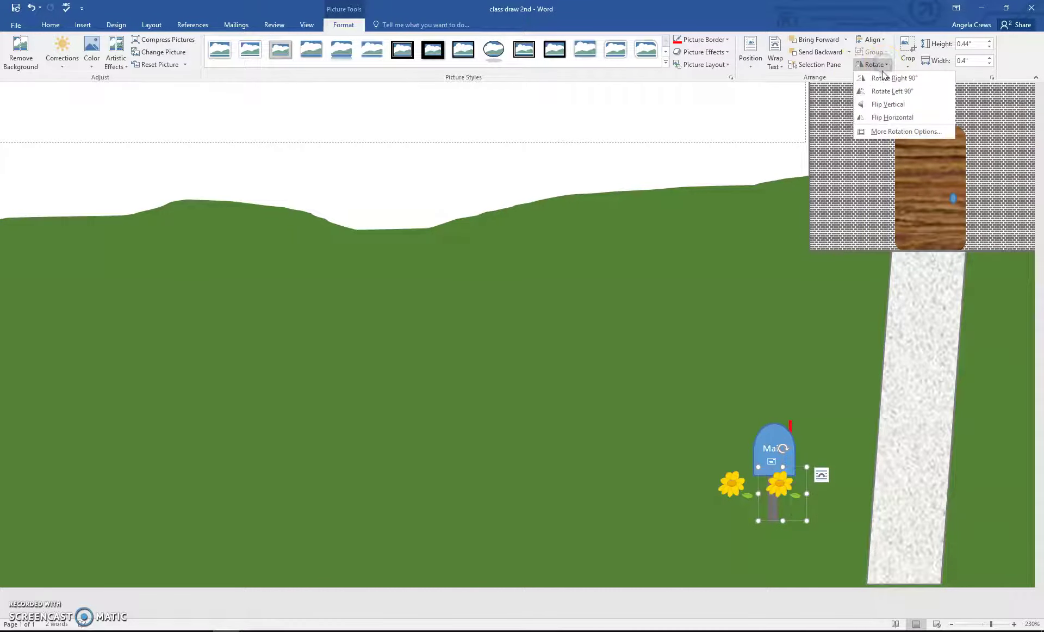
pyautogui.click(888, 117)
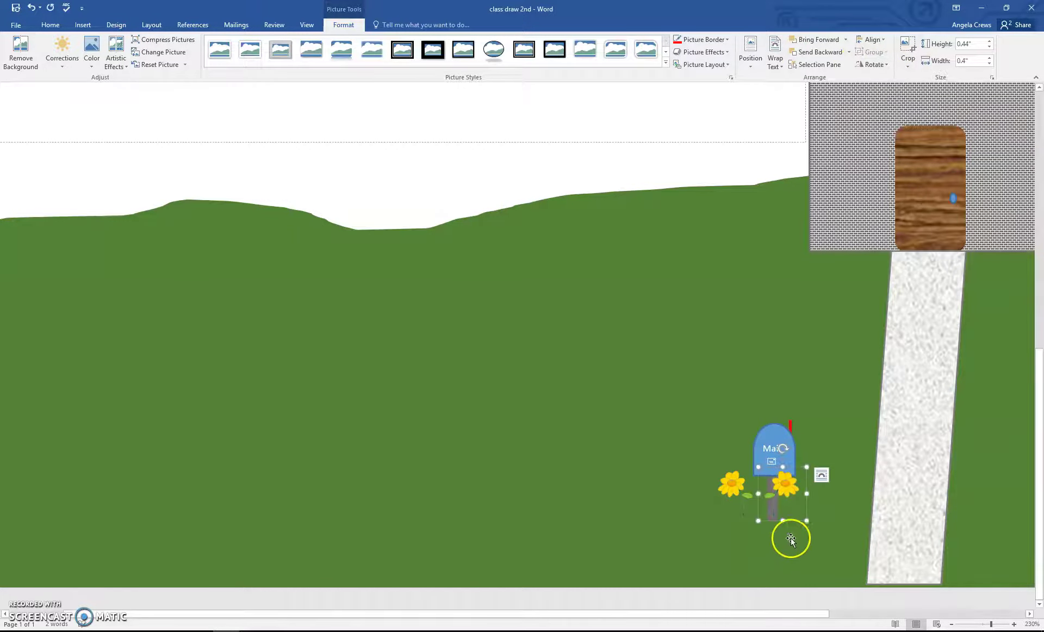
pyautogui.moveTo(791, 495); pyautogui.dragTo(800, 494)
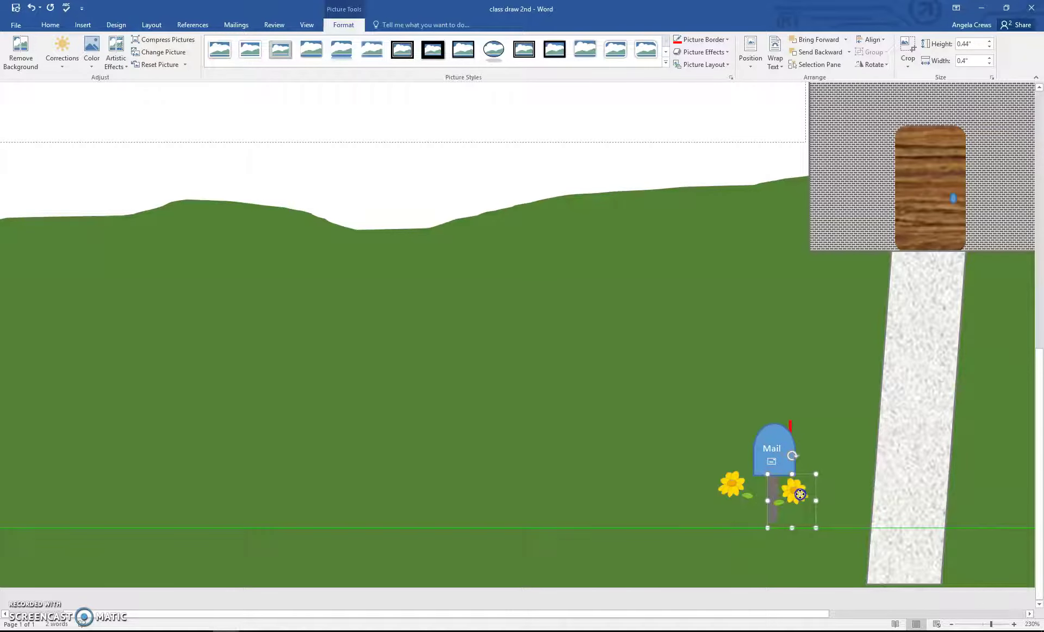
pyautogui.moveTo(728, 489); pyautogui.dragTo(749, 499)
pyautogui.click(701, 494)
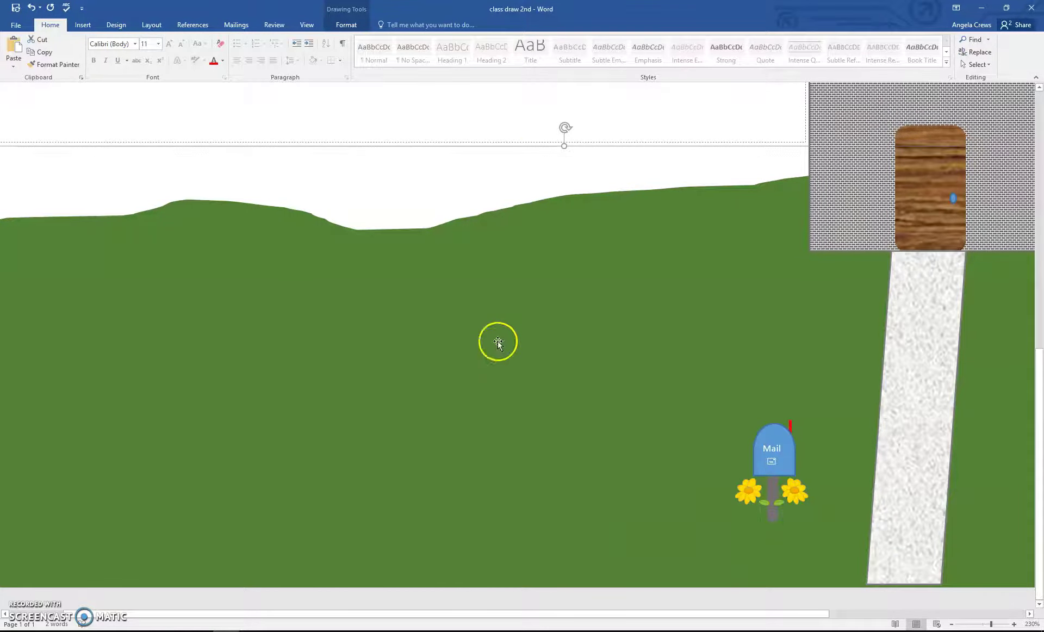
pyautogui.click(543, 121)
# Draw a flat freeform shape about 0.18" high by 0.62" wide across the base of the mailbox post.
pyautogui.scroll(8, 543, 119)
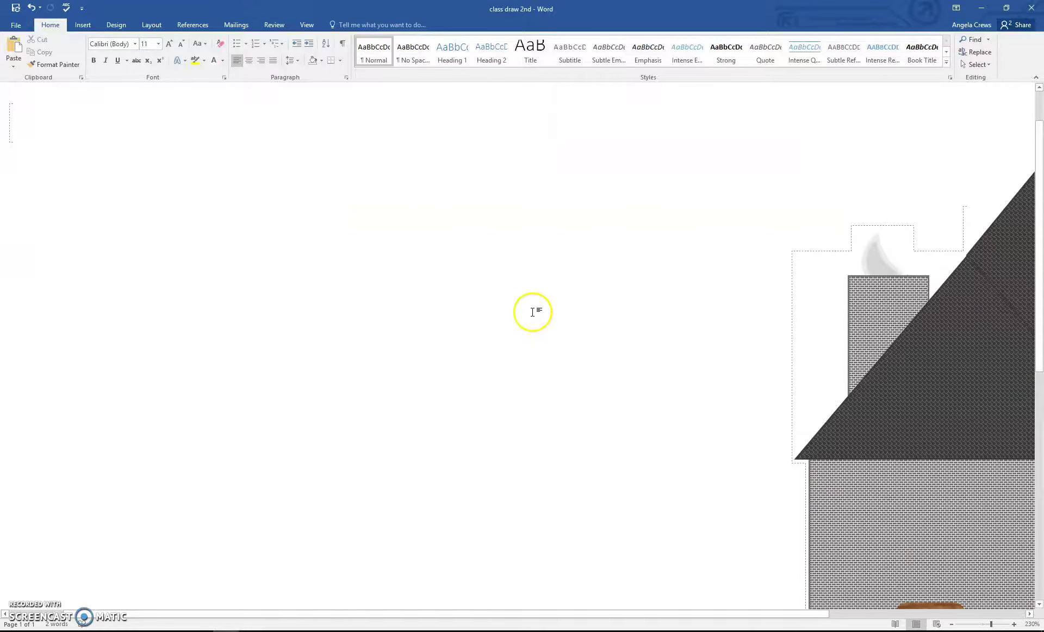
pyautogui.scroll(-4, 270, 163)
pyautogui.scroll(-4, 502, 405)
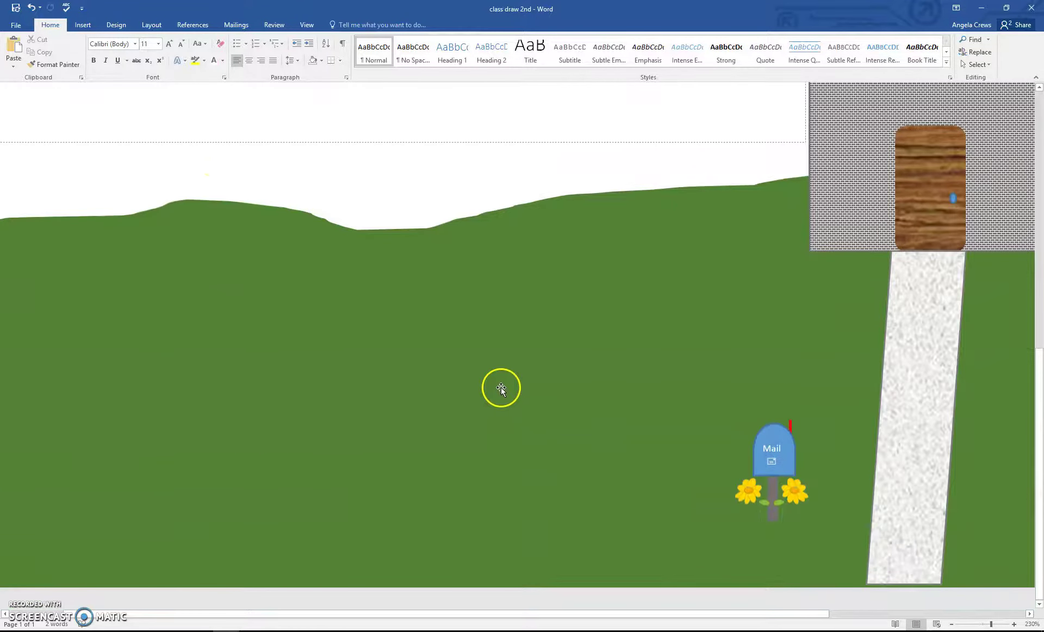
pyautogui.click(82, 24)
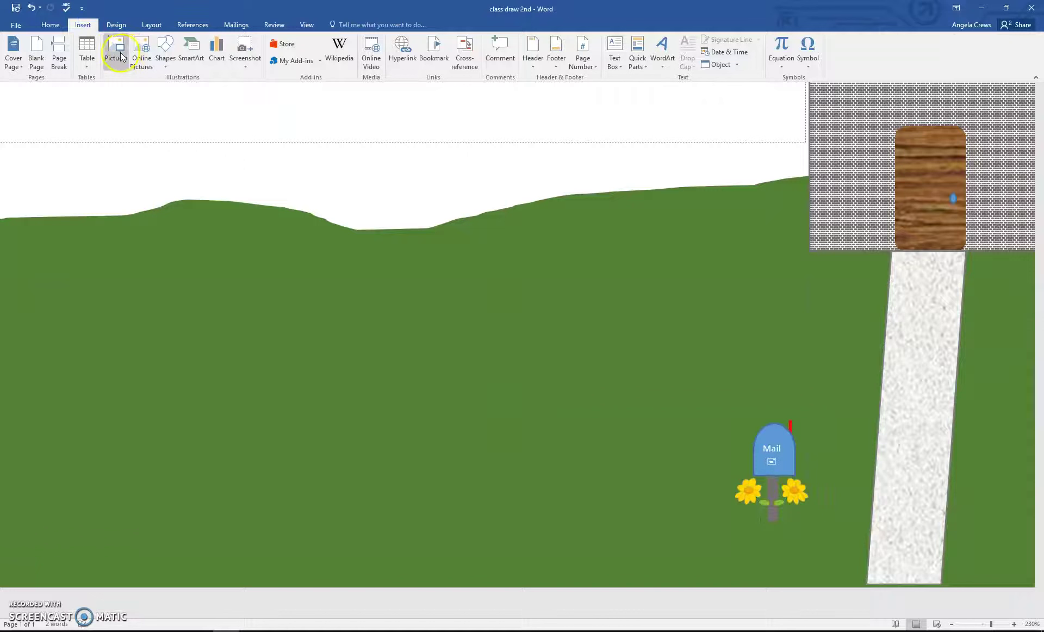
pyautogui.click(165, 60)
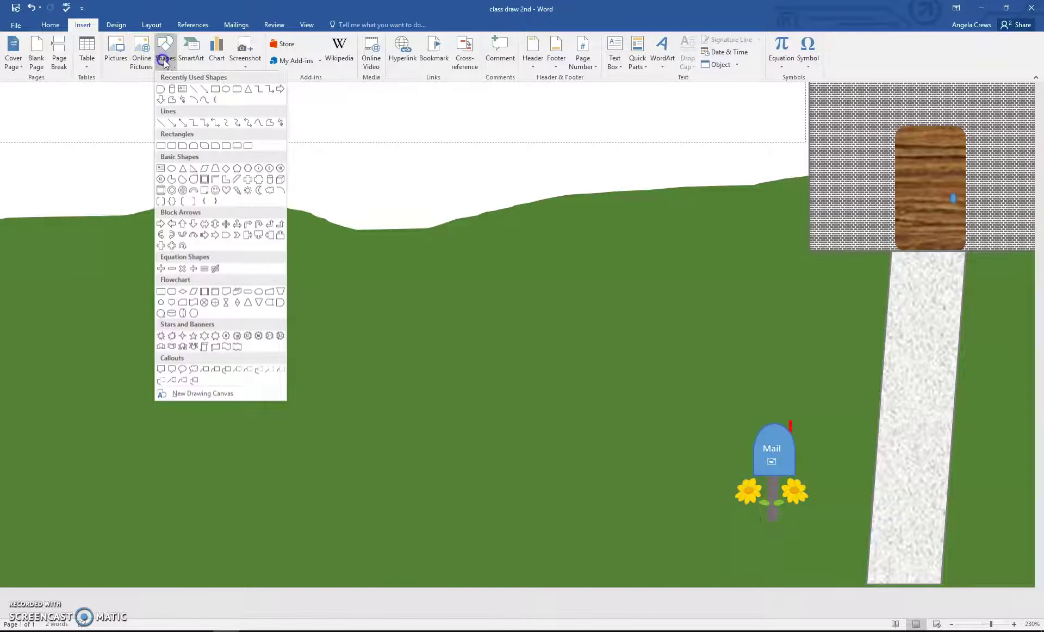
pyautogui.click(269, 120)
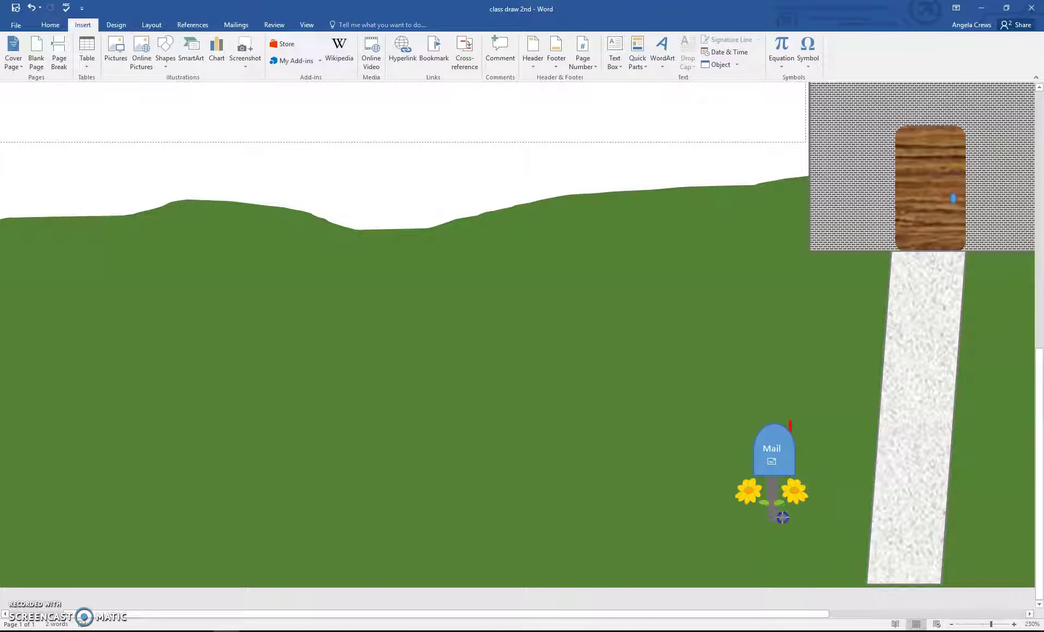
pyautogui.moveTo(738, 536); pyautogui.dragTo(726, 525)
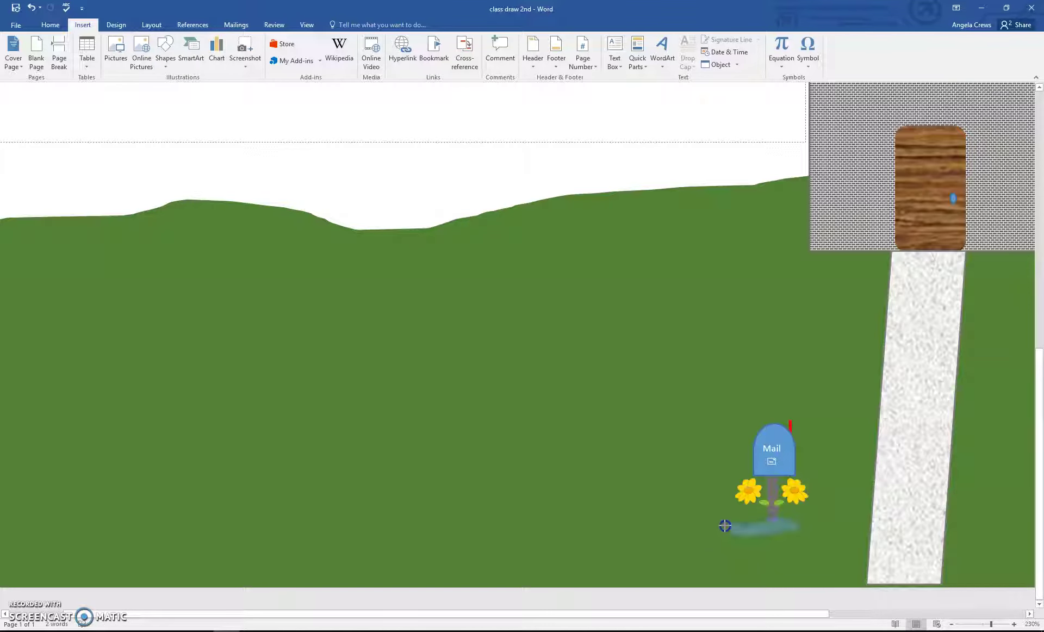
pyautogui.click(727, 523)
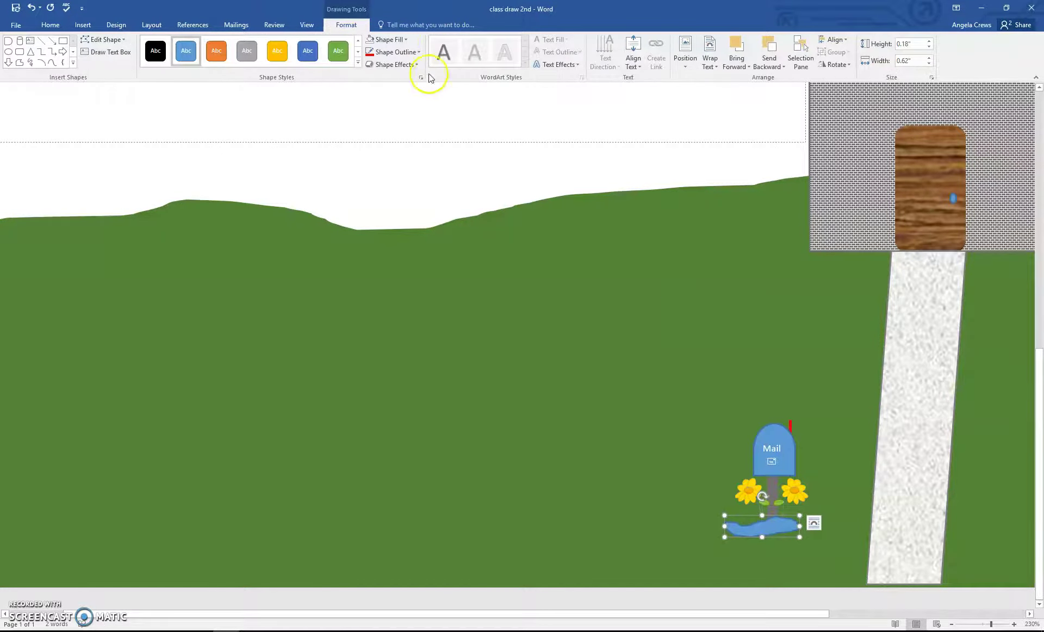
# Fill the freeform at the post's base with the dark green theme color of the grass and remove its outline.
pyautogui.click(388, 40)
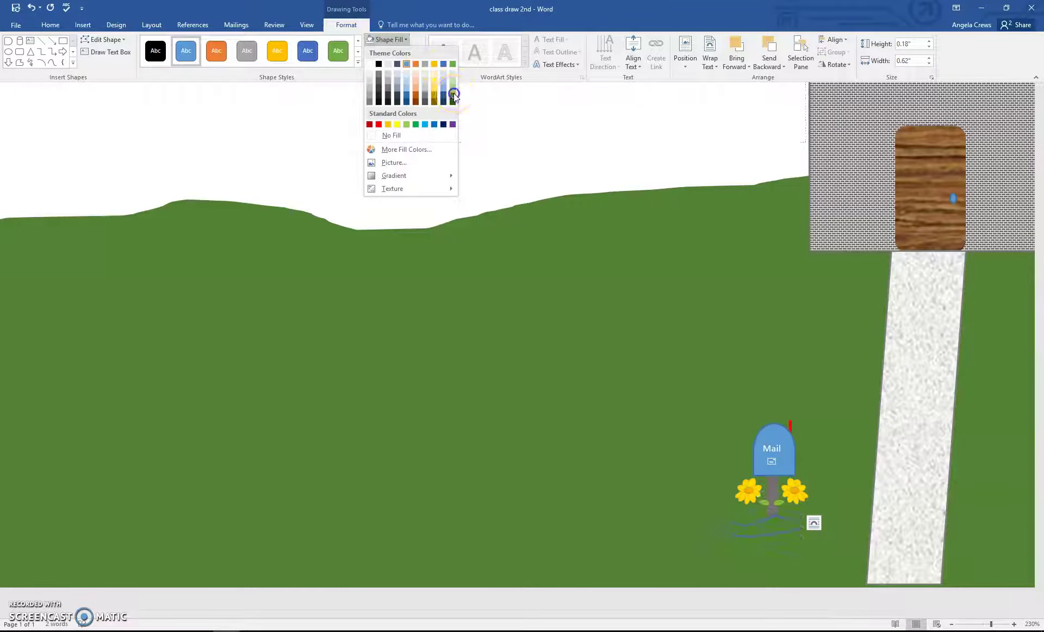
pyautogui.click(454, 97)
pyautogui.click(418, 52)
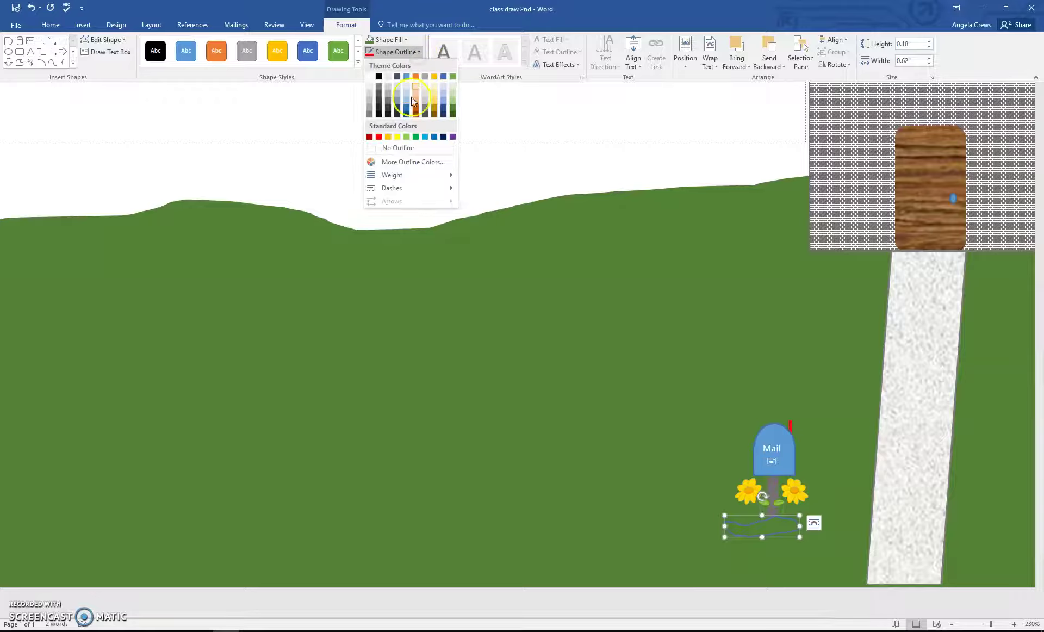
pyautogui.click(414, 148)
pyautogui.click(829, 500)
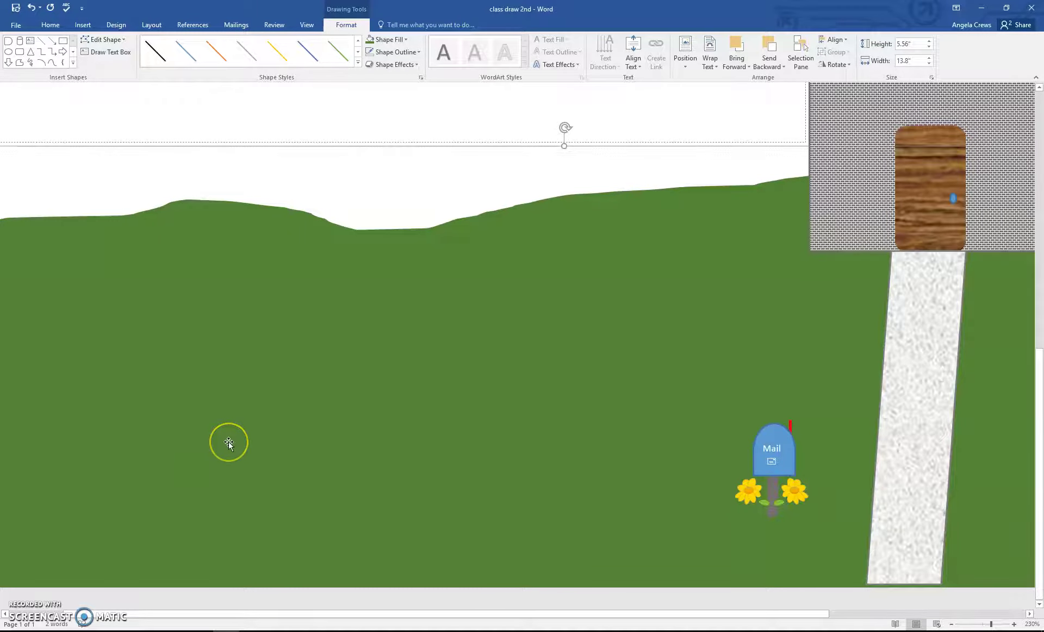
# Switch to Chrome and search Google Images for "kitchen clipart".
pyautogui.scroll(2, 229, 443)
pyautogui.scroll(-2, 228, 443)
pyautogui.click(270, 599)
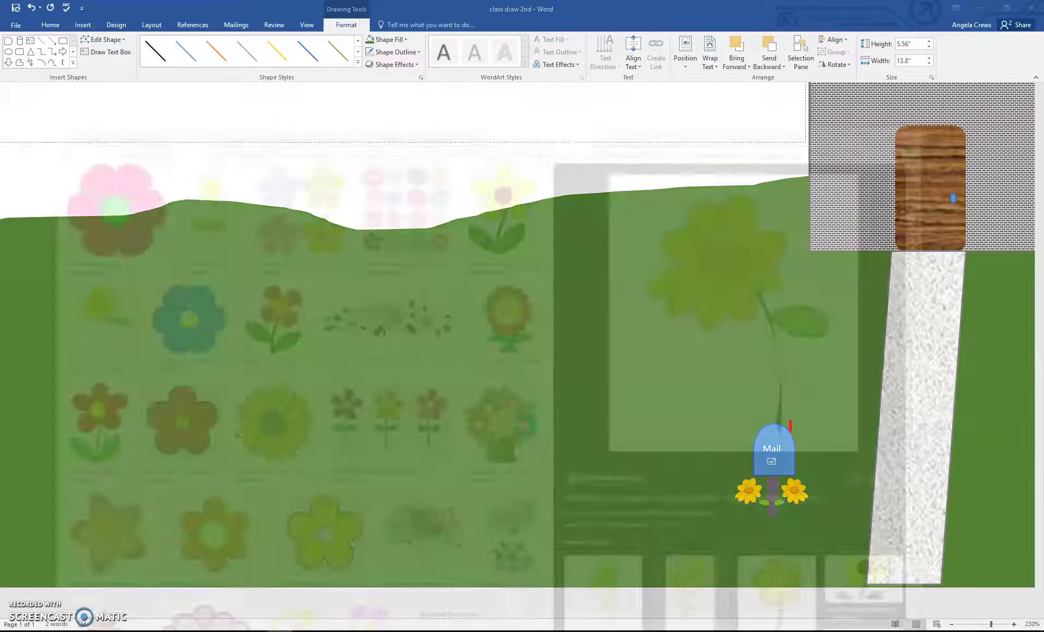
pyautogui.scroll(2, 393, 317)
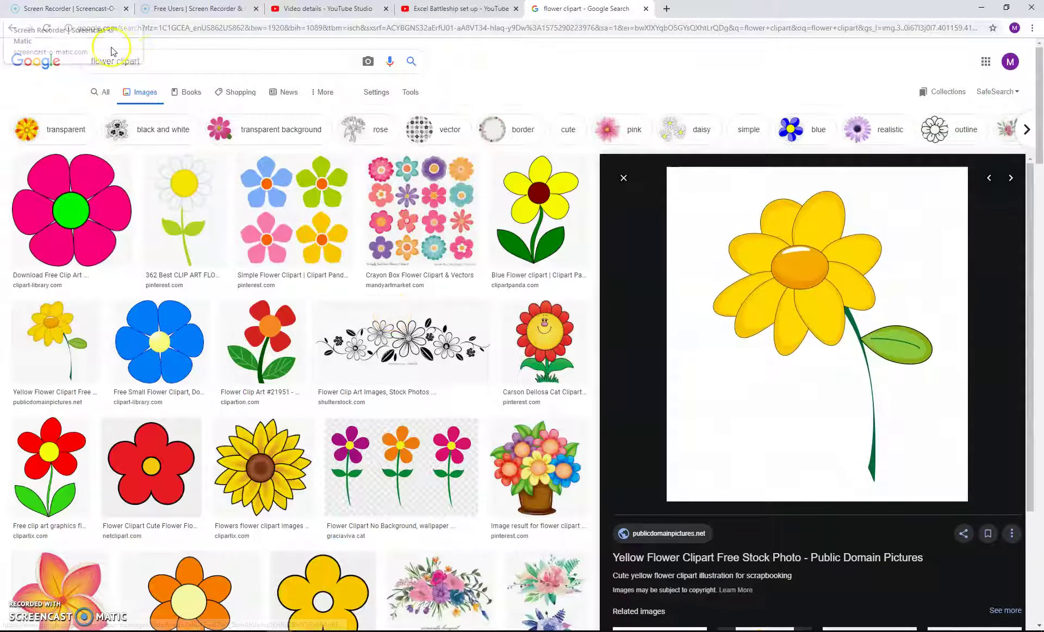
pyautogui.doubleClick(102, 61)
pyautogui.write('kitchen')
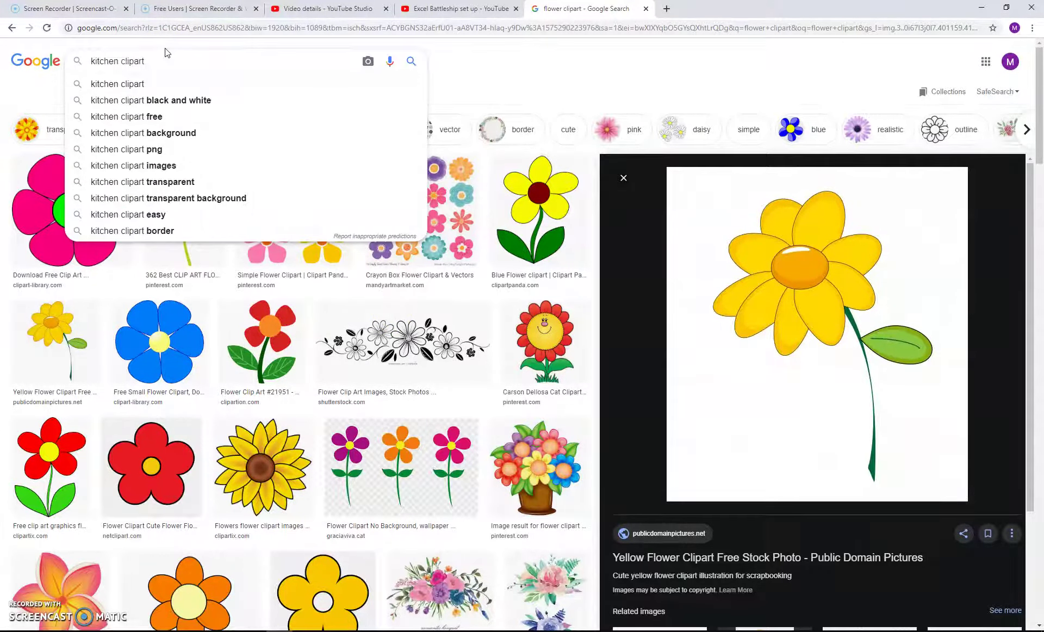
pyautogui.press('Return')
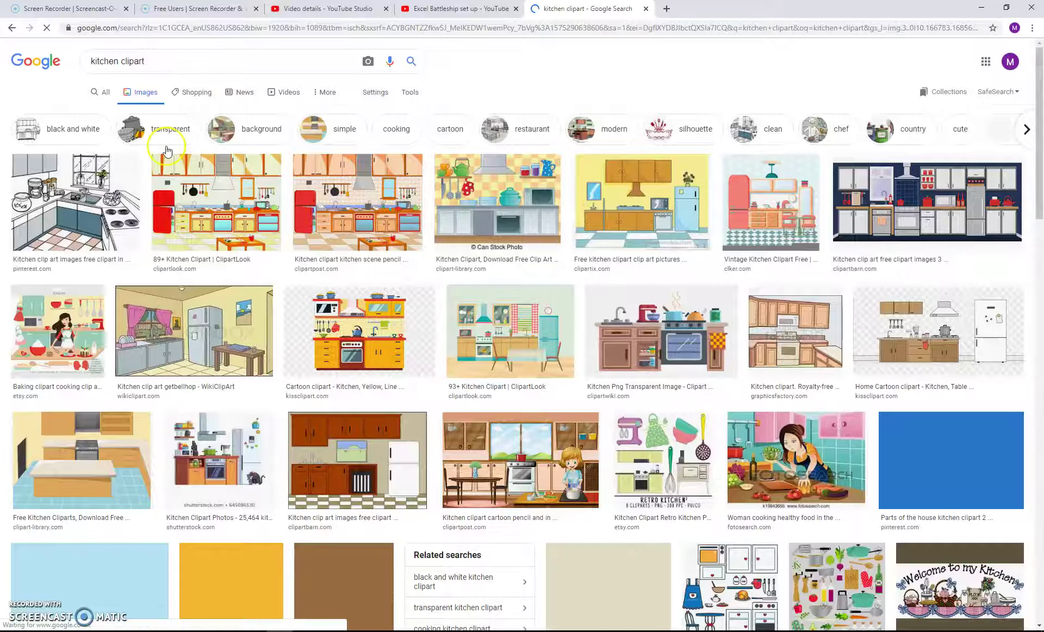
# Open the "89+ Kitchen Clipart" result from ClipartLook and copy its enlarged image.
pyautogui.click(215, 238)
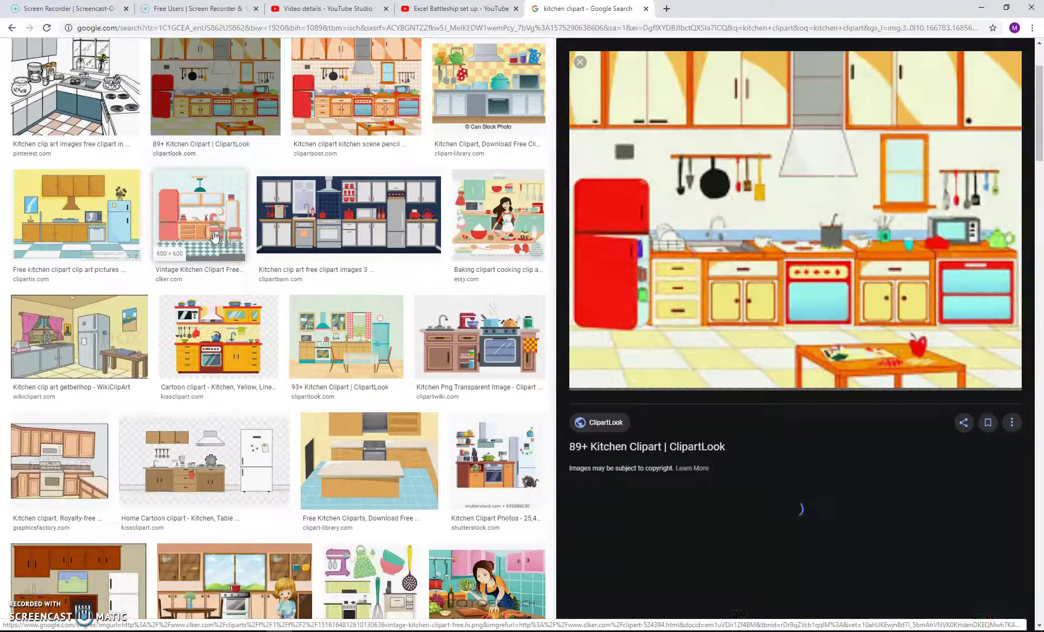
pyautogui.rightClick(689, 319)
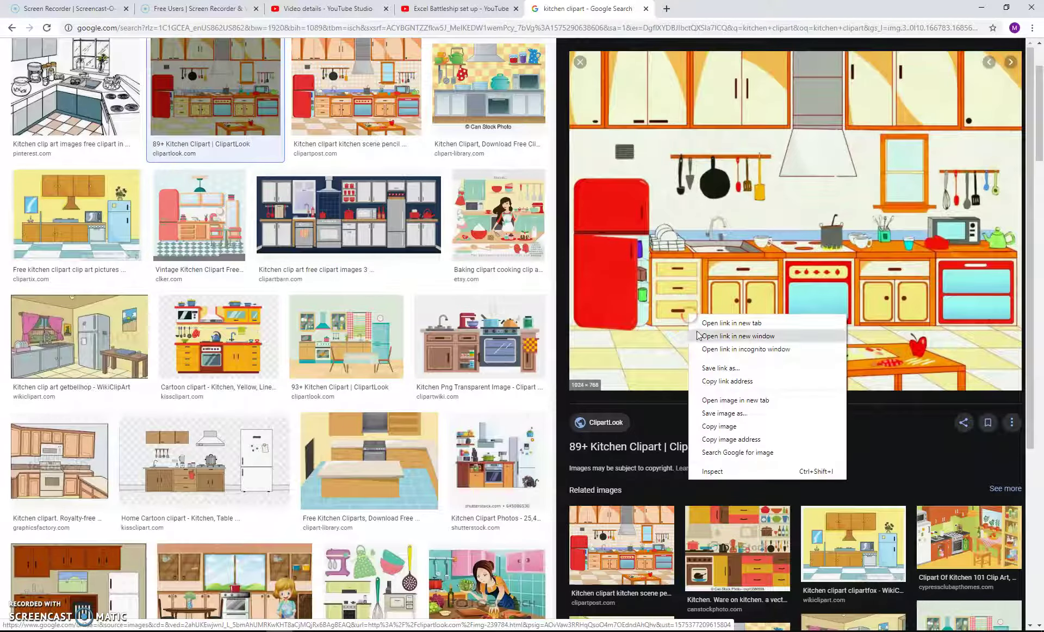
pyautogui.click(718, 427)
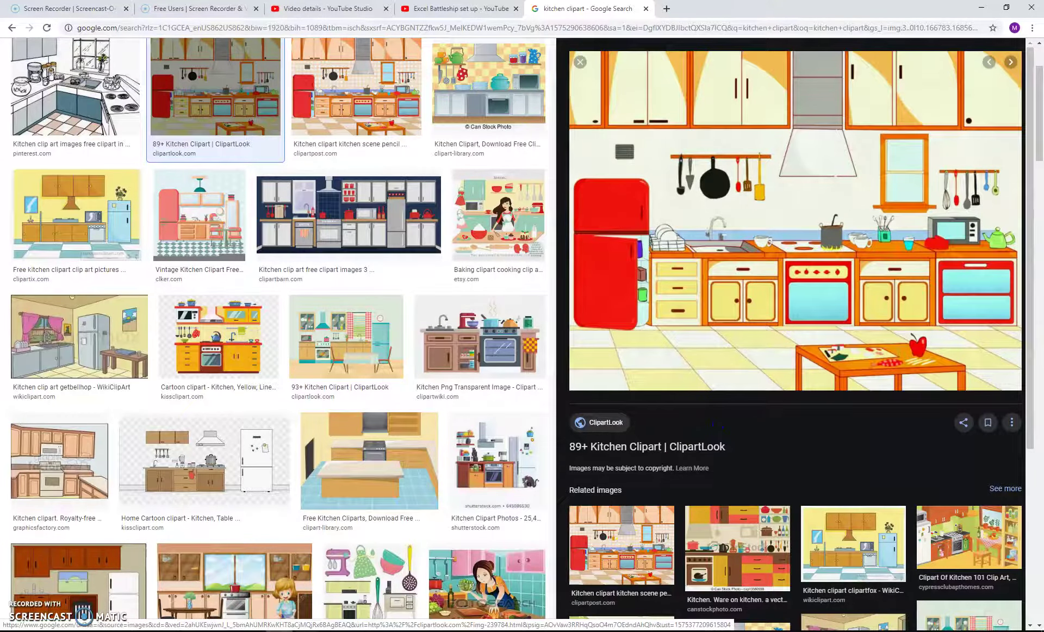
# Return to Word, paste the kitchen picture at the start of the page and wrap it in front of text.
pyautogui.click(226, 568)
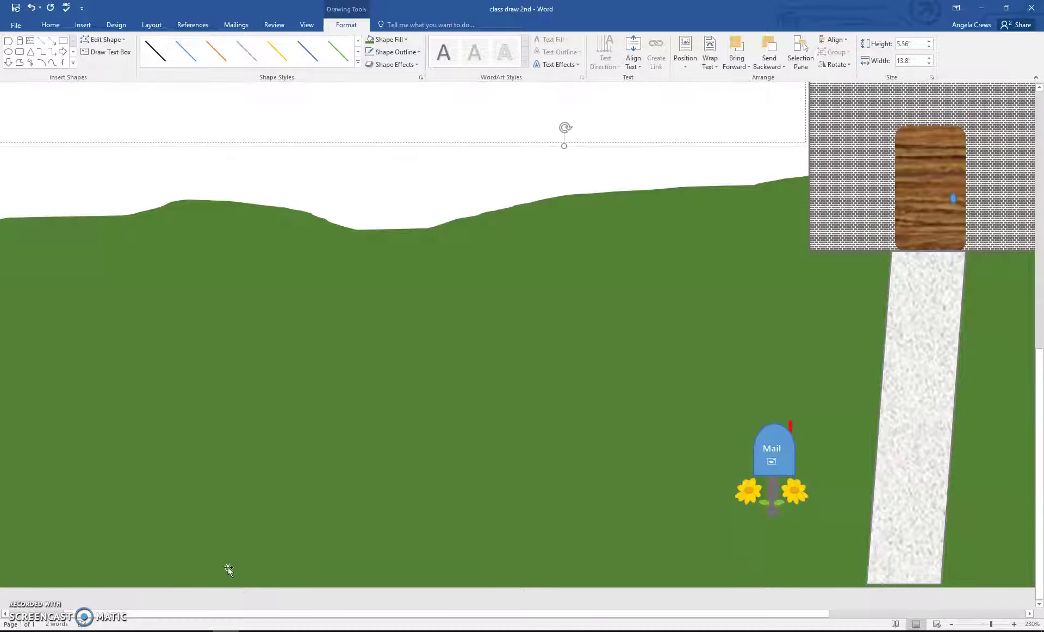
pyautogui.scroll(5, 271, 305)
pyautogui.click(241, 229)
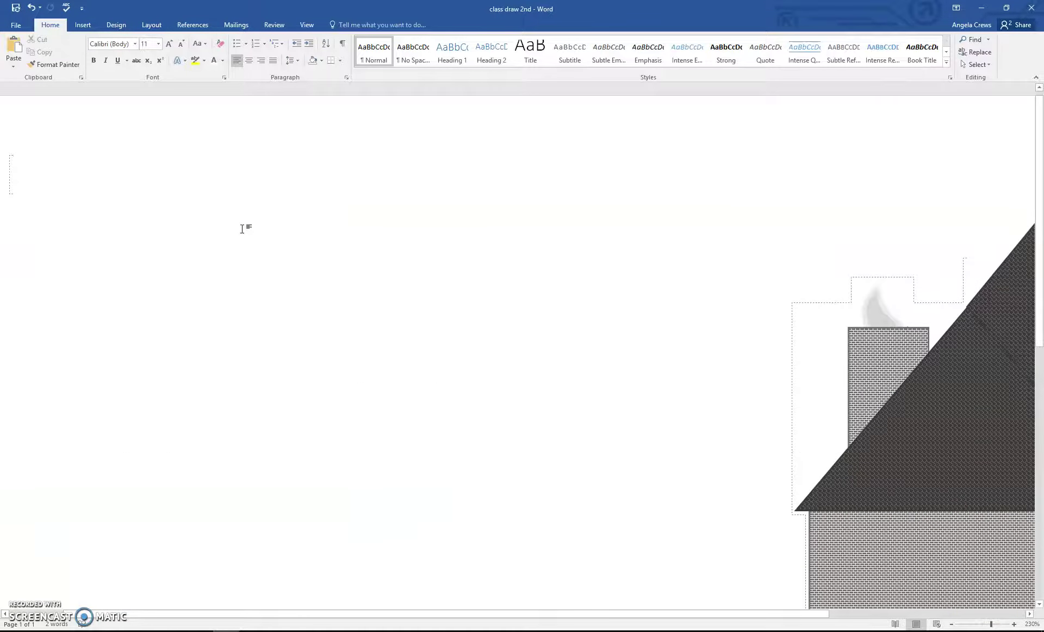
pyautogui.hotkey('ctrl', 'v')
pyautogui.click(653, 283)
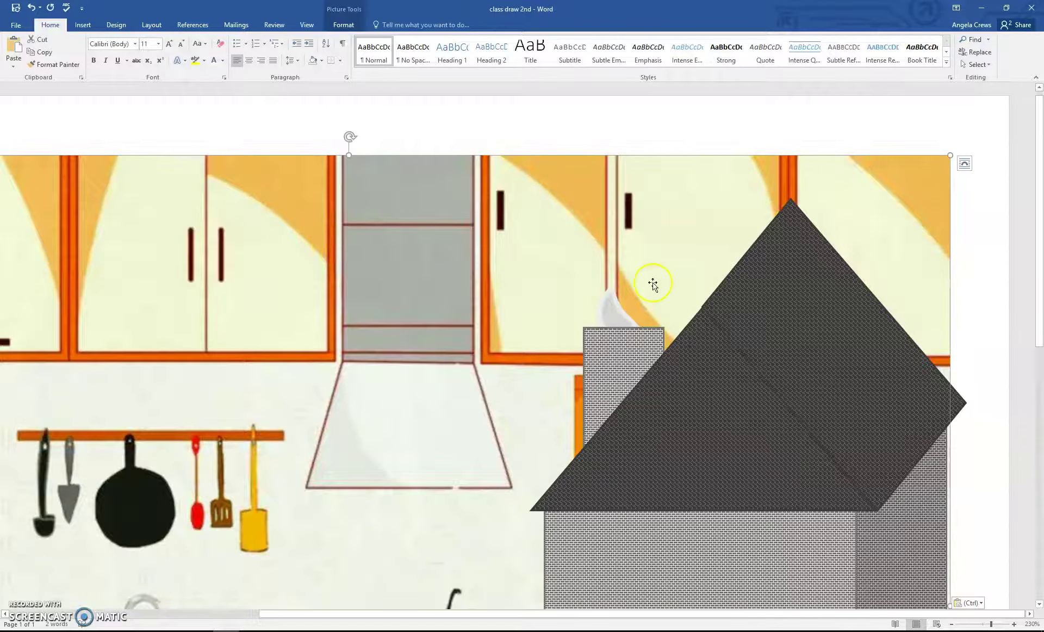
pyautogui.click(964, 162)
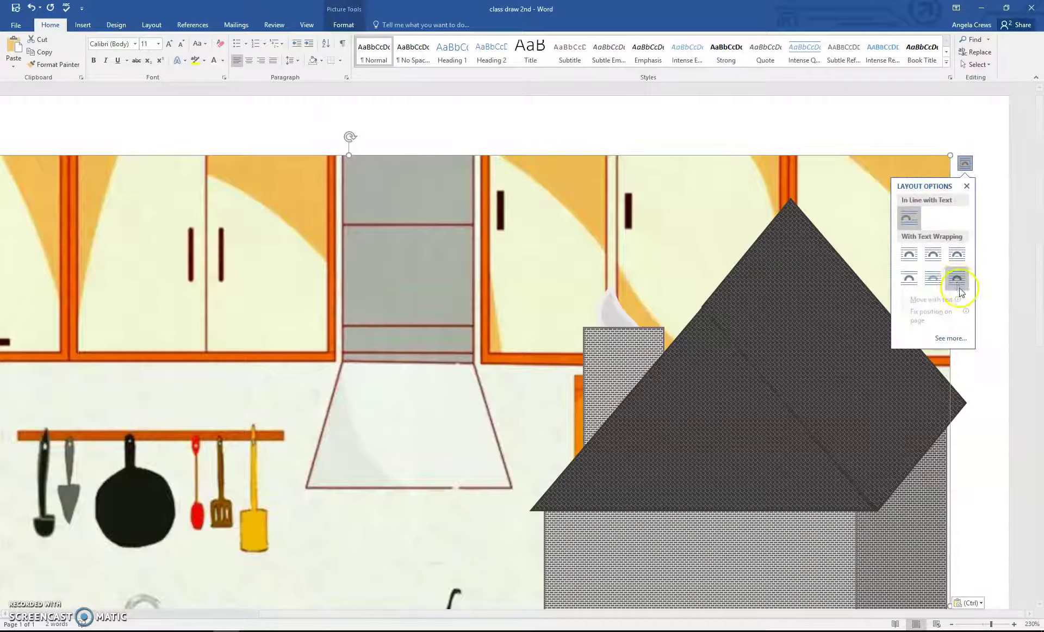
pyautogui.click(957, 278)
# Move the kitchen picture off the house and shrink it proportionally to a little over the front door's height or less.
pyautogui.moveTo(652, 293); pyautogui.dragTo(343, 436)
pyautogui.scroll(-5, 377, 438)
pyautogui.scroll(-2, 377, 439)
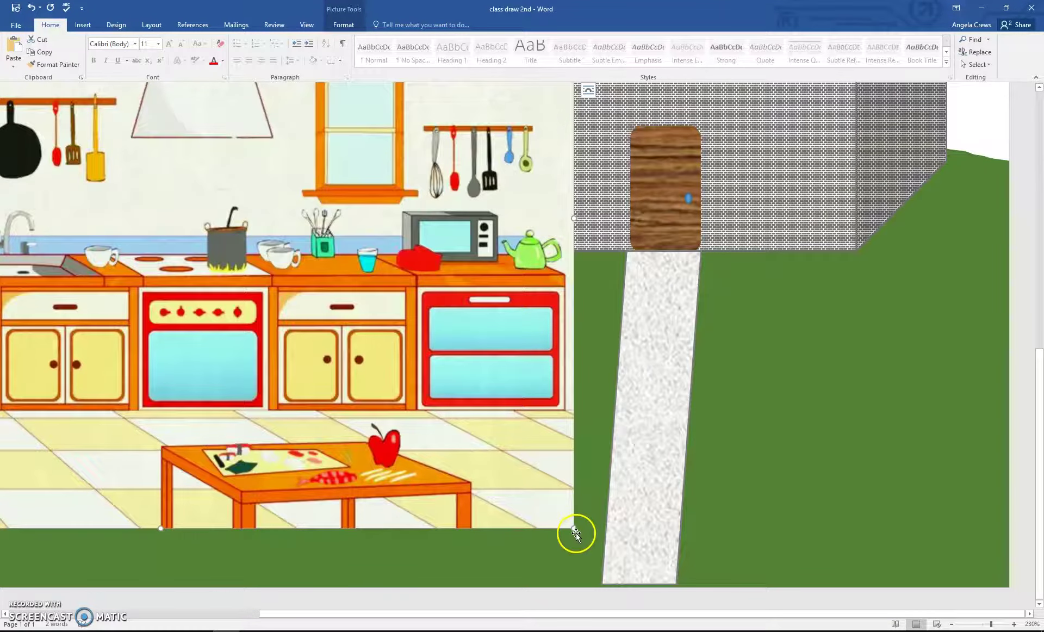
pyautogui.moveTo(574, 528); pyautogui.dragTo(511, 327)
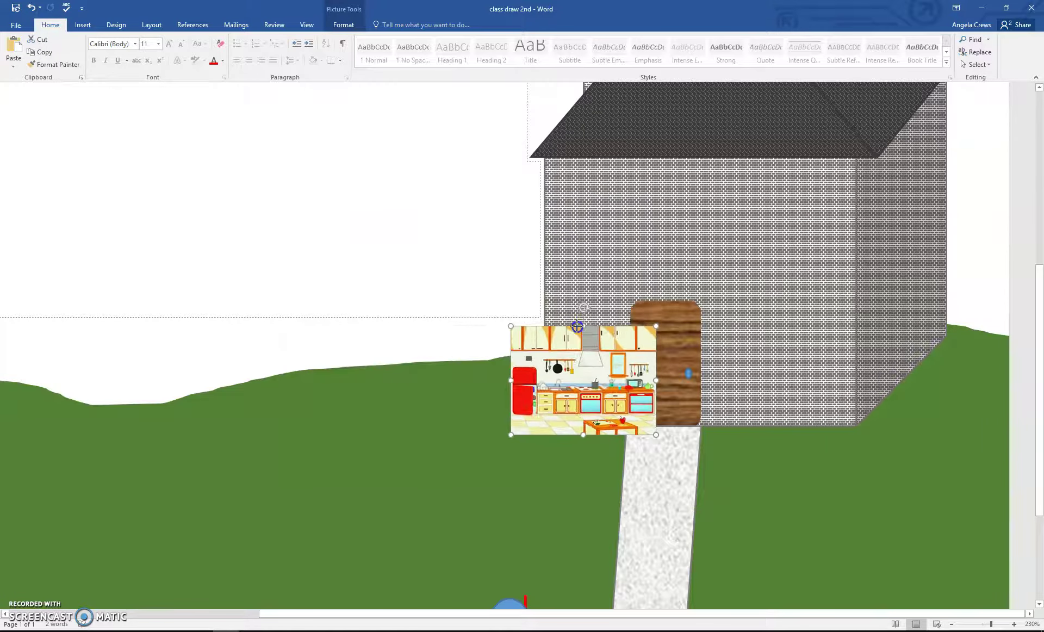
# Move the kitchen picture onto the house's shaded side wall and shrink it further to roughly the wall's width.
pyautogui.moveTo(569, 371); pyautogui.dragTo(923, 303)
pyautogui.click(855, 262)
pyautogui.moveTo(864, 256); pyautogui.dragTo(907, 279)
pyautogui.moveTo(951, 308); pyautogui.dragTo(907, 299)
pyautogui.moveTo(860, 270); pyautogui.dragTo(876, 280)
pyautogui.moveTo(924, 306); pyautogui.dragTo(912, 295)
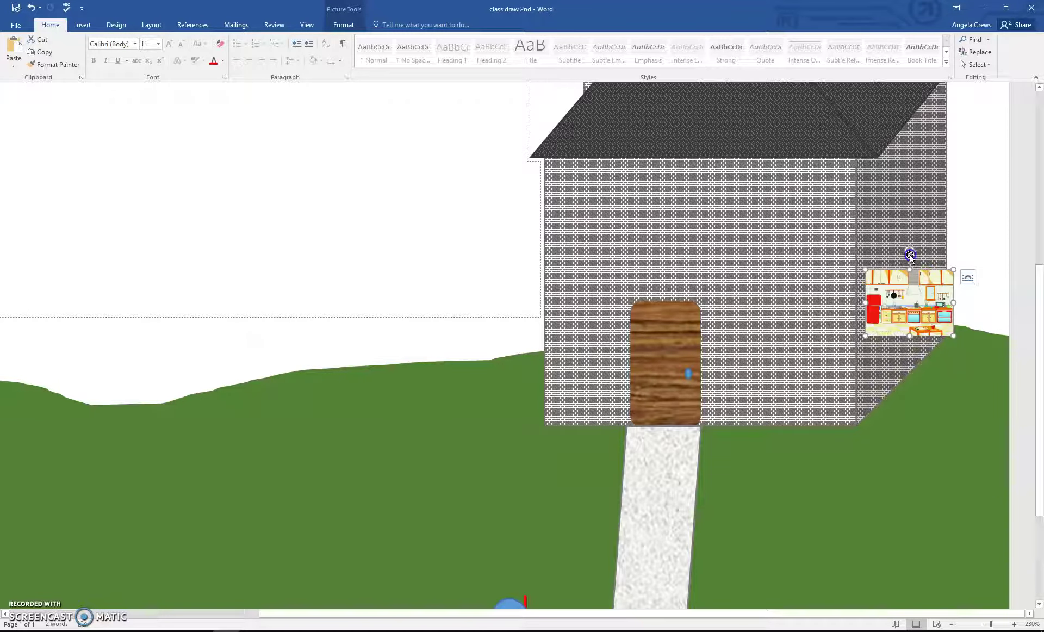
# Tilt the kitchen picture slightly counterclockwise and give it the simple rectangular black frame picture style.
pyautogui.moveTo(910, 254); pyautogui.dragTo(864, 272)
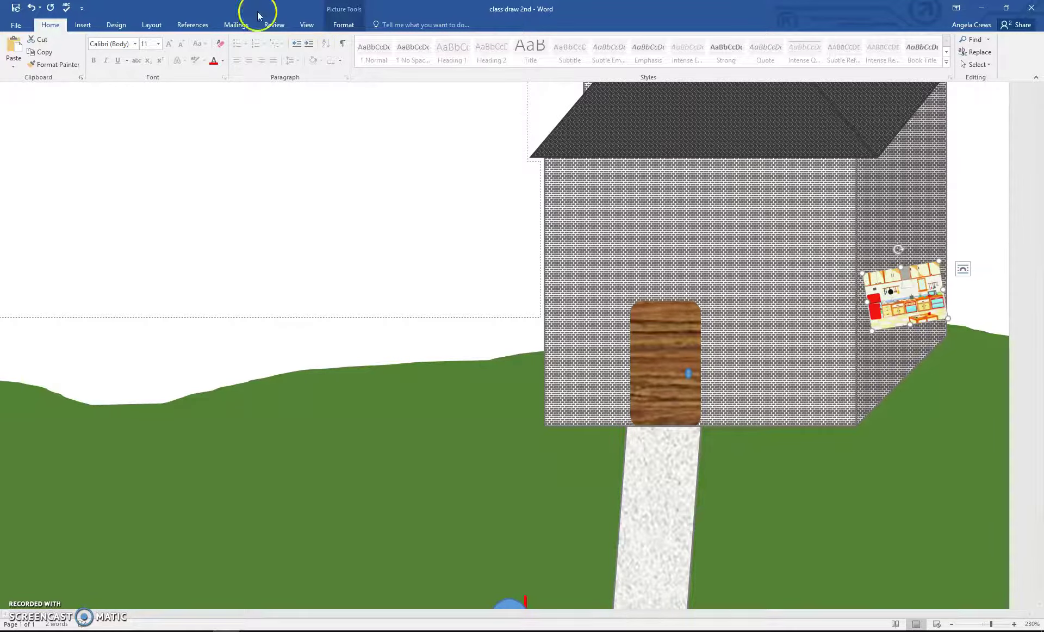
pyautogui.click(348, 26)
pyautogui.click(390, 56)
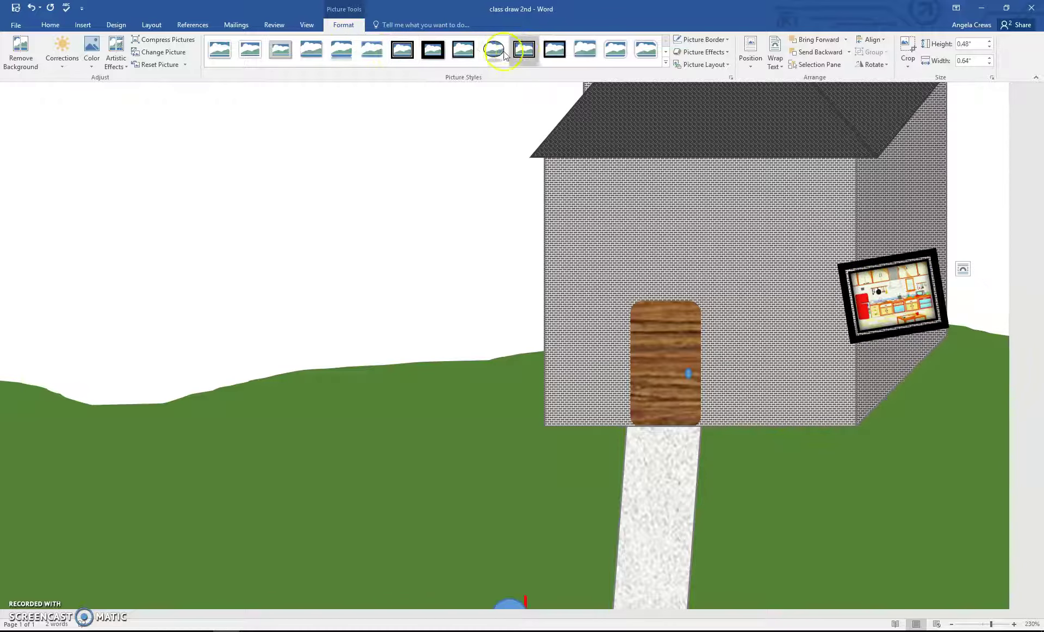
pyautogui.click(551, 51)
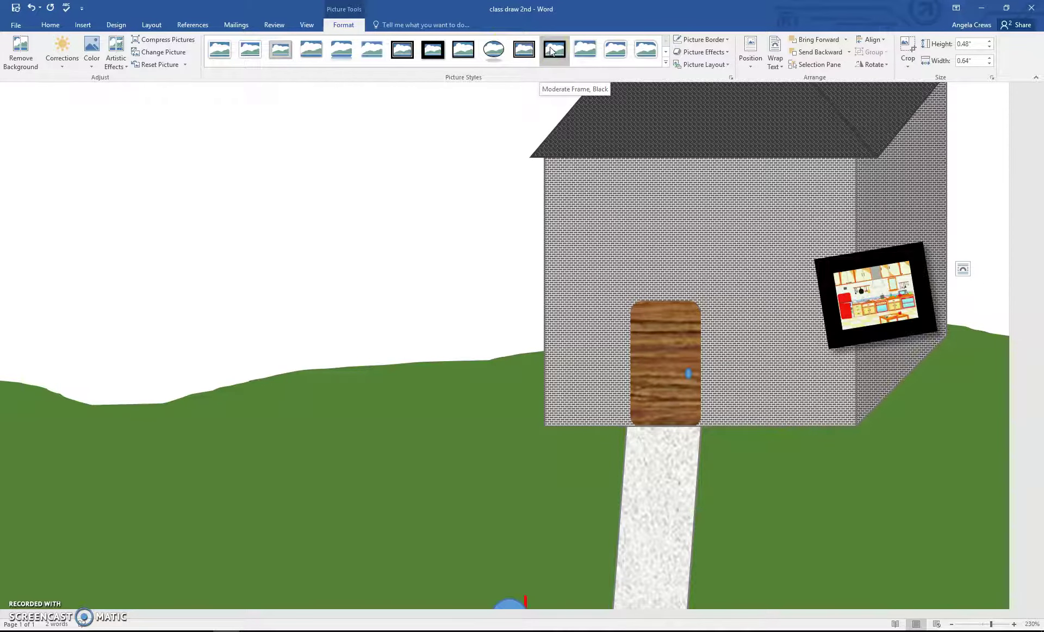
pyautogui.click(560, 53)
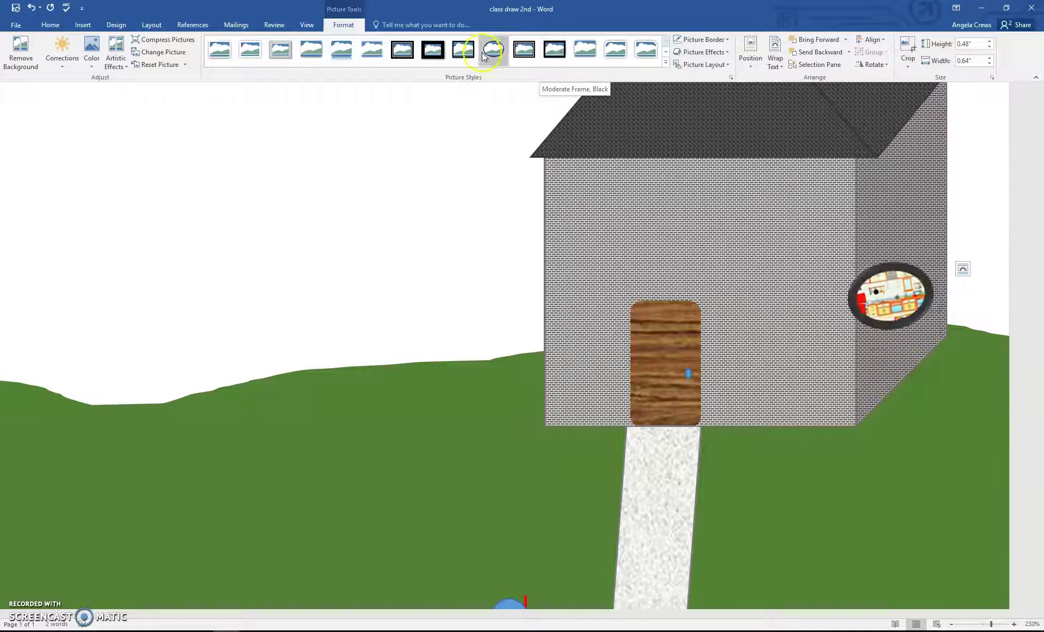
pyautogui.click(465, 57)
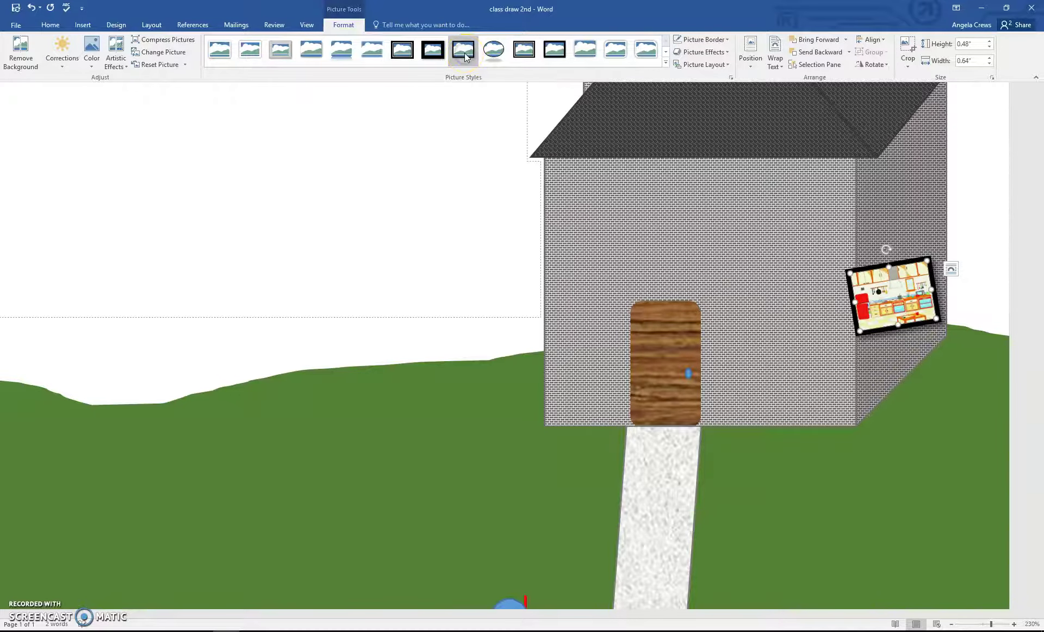
# Set the kitchen picture's border weight to 2¼ pt and move the picture back onto the shaded side wall.
pyautogui.click(704, 39)
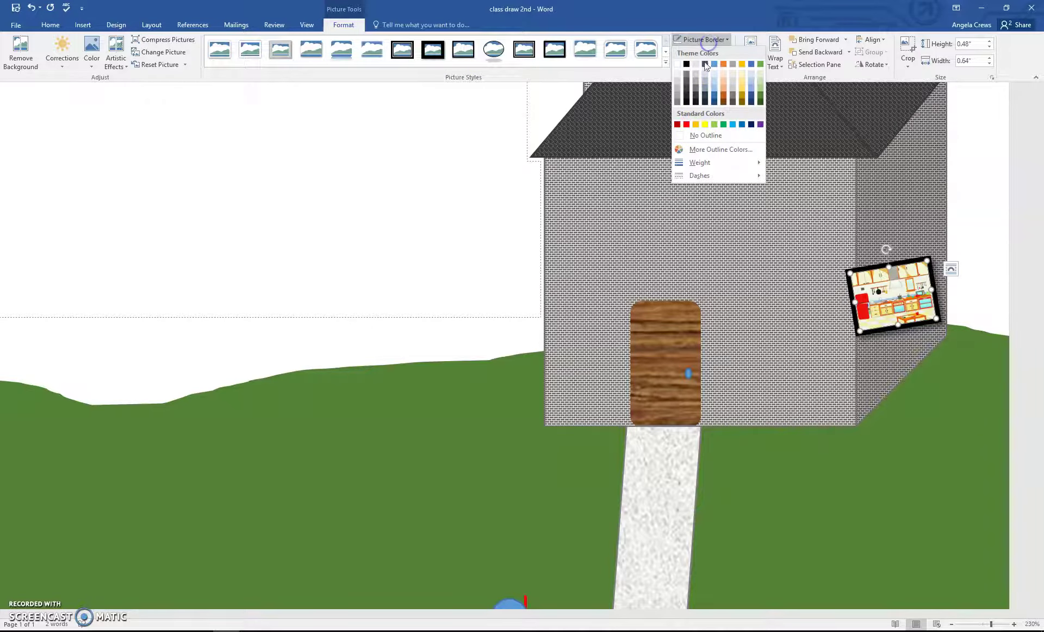
pyautogui.moveTo(706, 169)
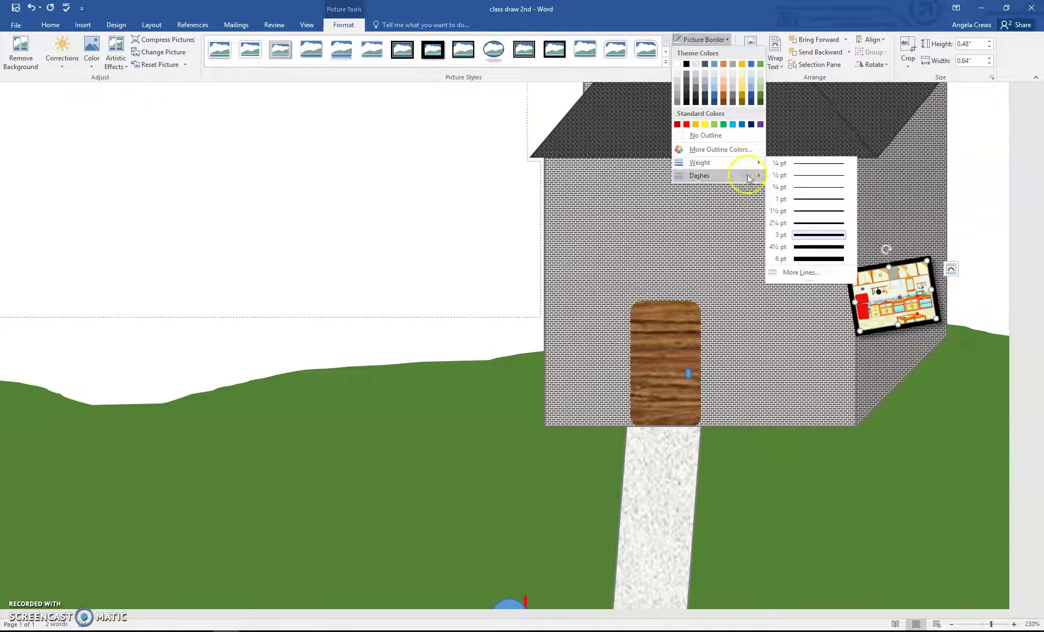
pyautogui.click(811, 227)
pyautogui.moveTo(909, 290); pyautogui.dragTo(919, 280)
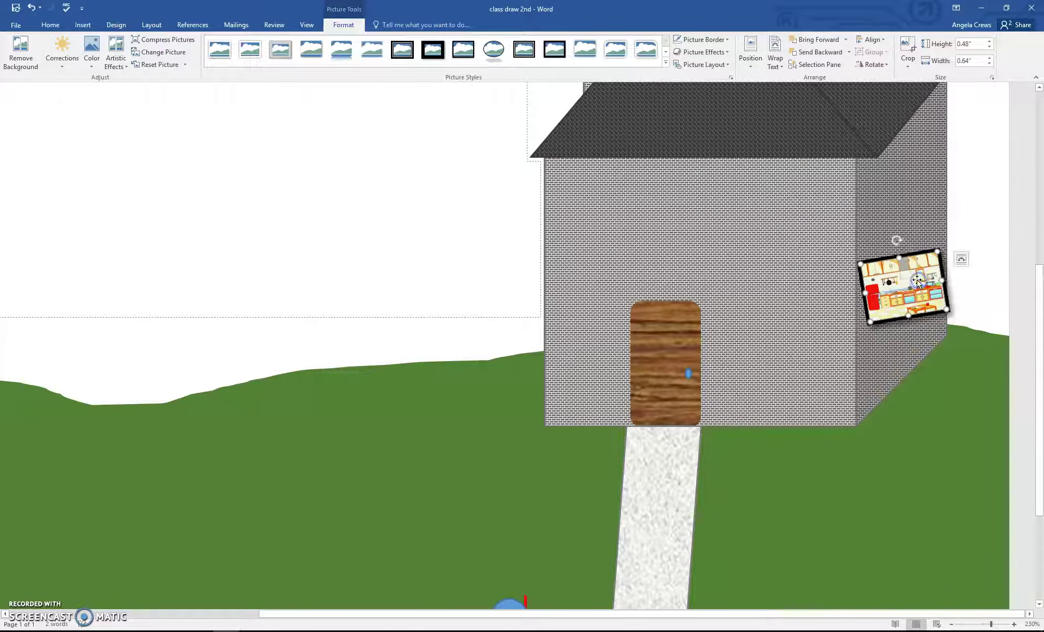
# Apply the Parallel 3-D rotation that slants the kitchen picture along the side wall, then straighten and position it there.
pyautogui.click(702, 52)
pyautogui.moveTo(720, 217)
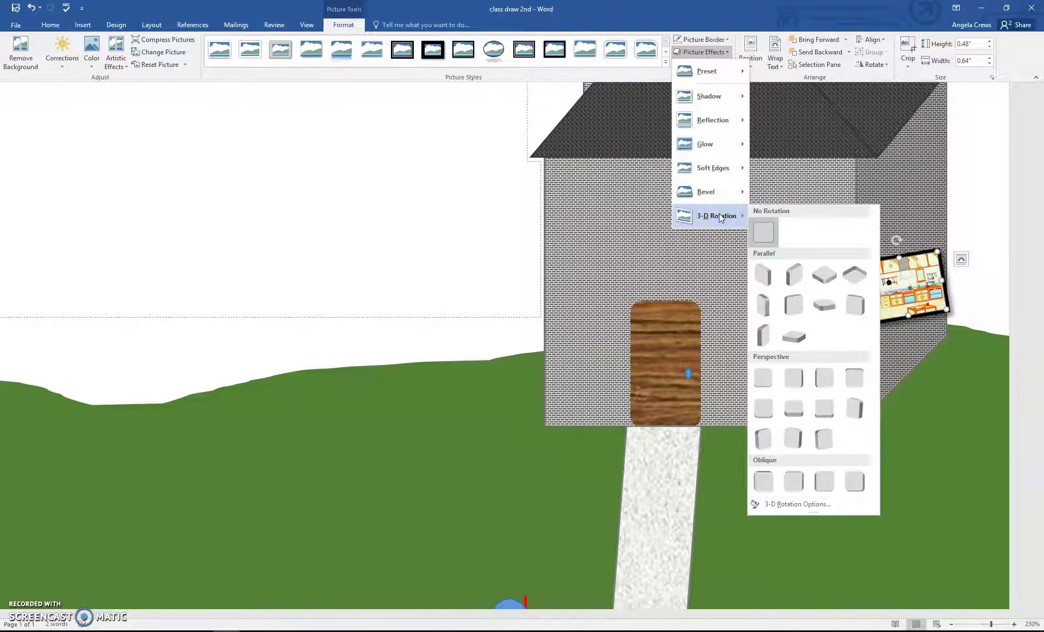
pyautogui.click(792, 278)
pyautogui.moveTo(898, 244); pyautogui.dragTo(910, 286)
pyautogui.click(908, 275)
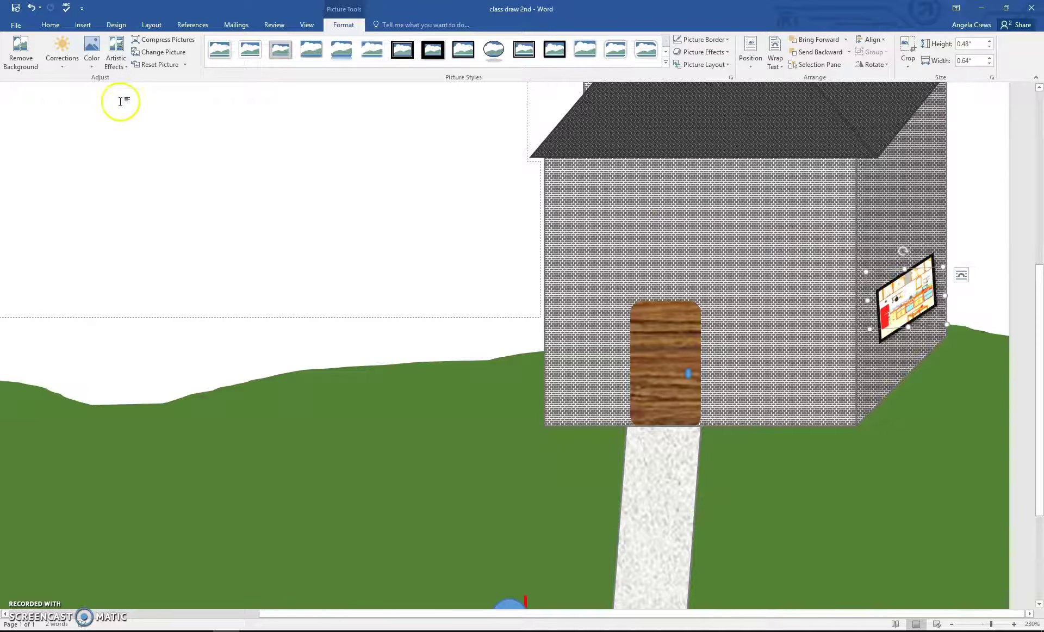
# Draw a near-vertical line about 0.39" high across the middle of the kitchen picture to divide it like a window.
pyautogui.click(194, 177)
pyautogui.moveTo(317, 615); pyautogui.dragTo(525, 613)
pyautogui.scroll(-5, 515, 559)
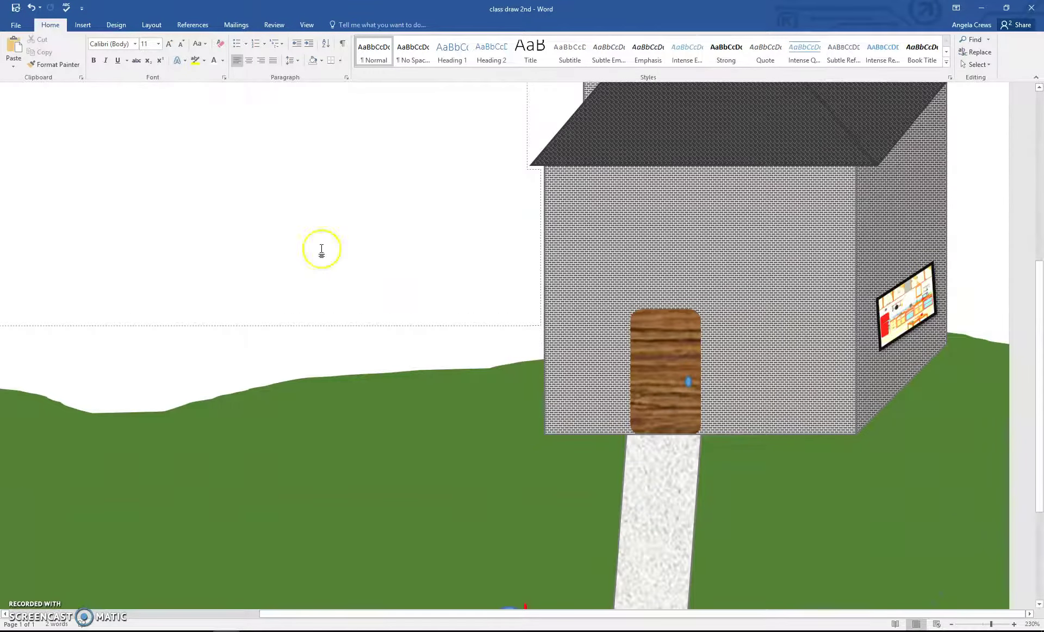
pyautogui.click(82, 24)
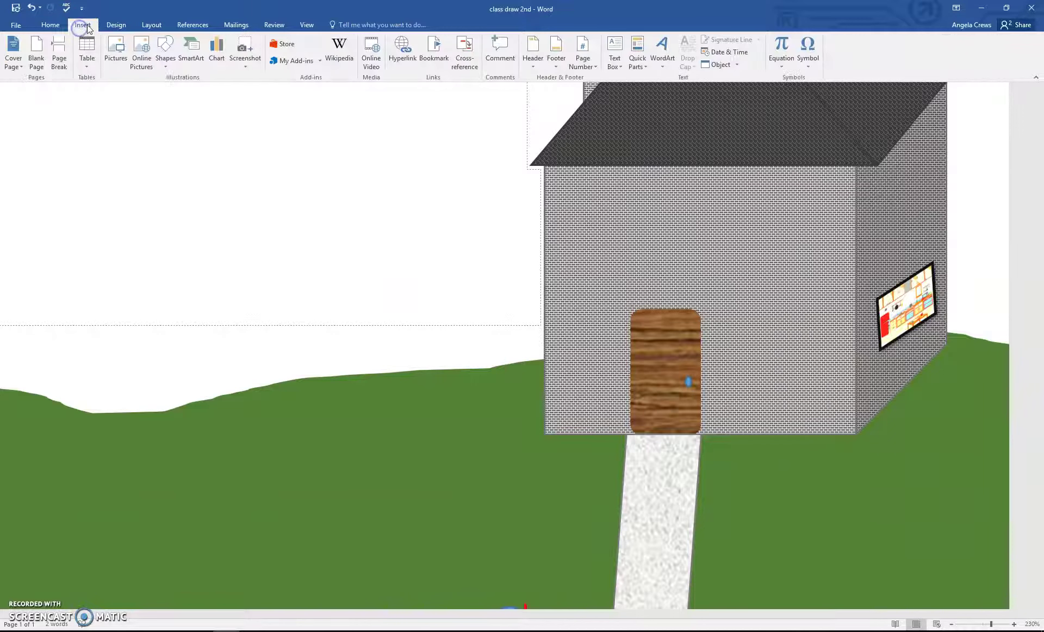
pyautogui.click(166, 64)
pyautogui.click(196, 93)
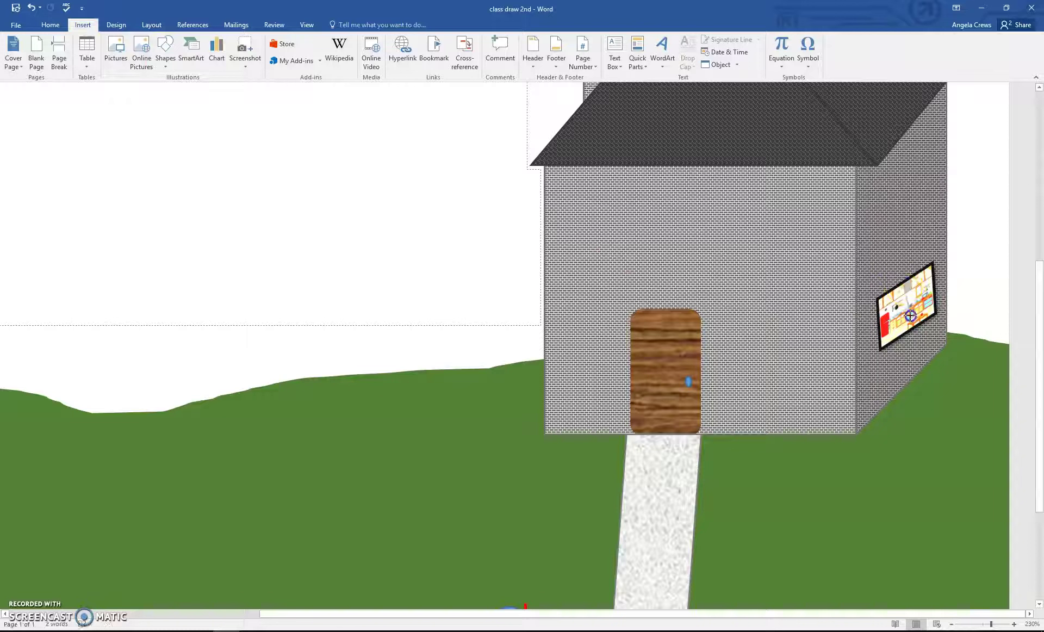
pyautogui.moveTo(912, 329); pyautogui.dragTo(904, 283)
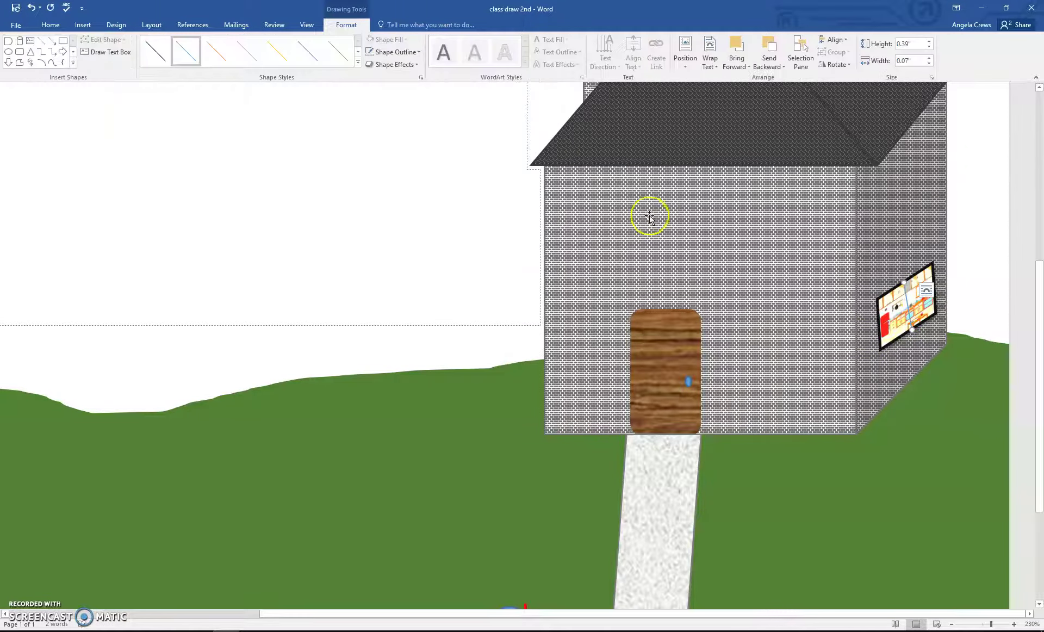
# Make the window's vertical divider line black with a 1½ pt weight.
pyautogui.click(400, 52)
pyautogui.click(379, 77)
pyautogui.click(385, 52)
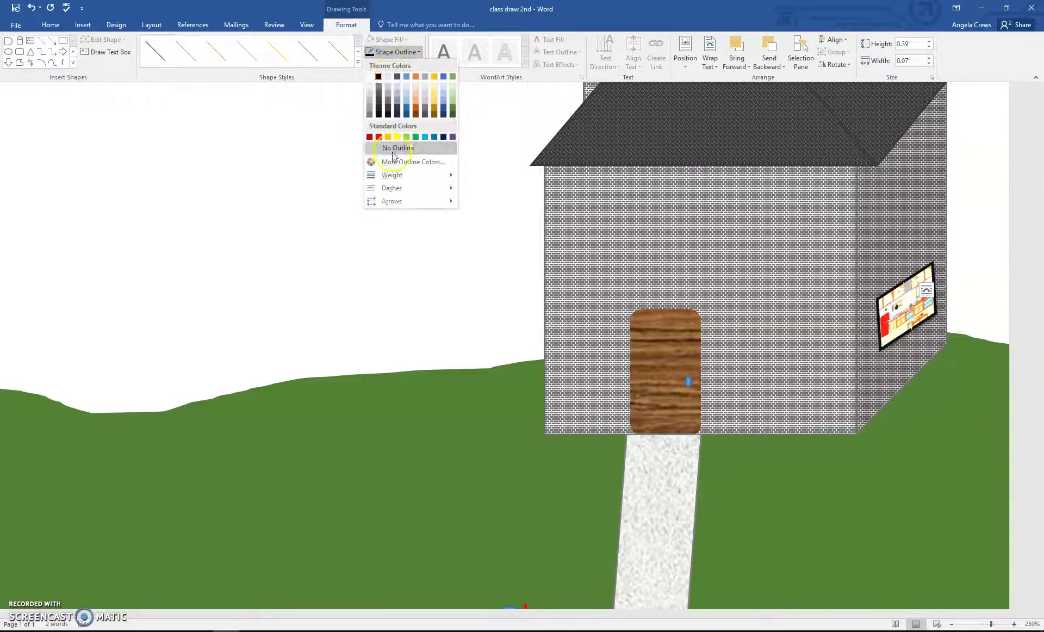
pyautogui.moveTo(401, 177)
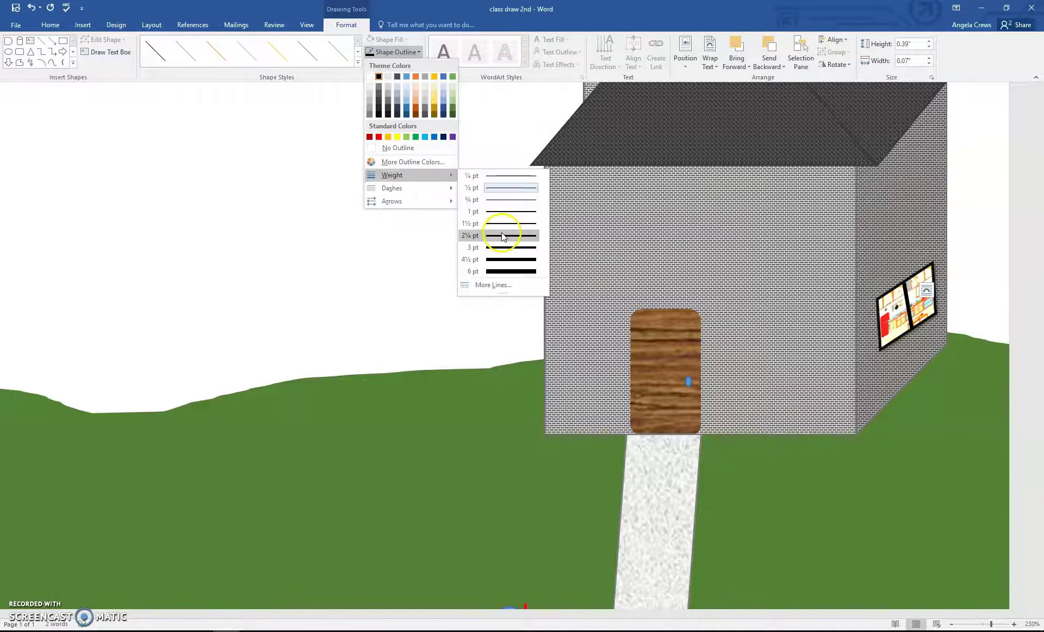
pyautogui.click(500, 227)
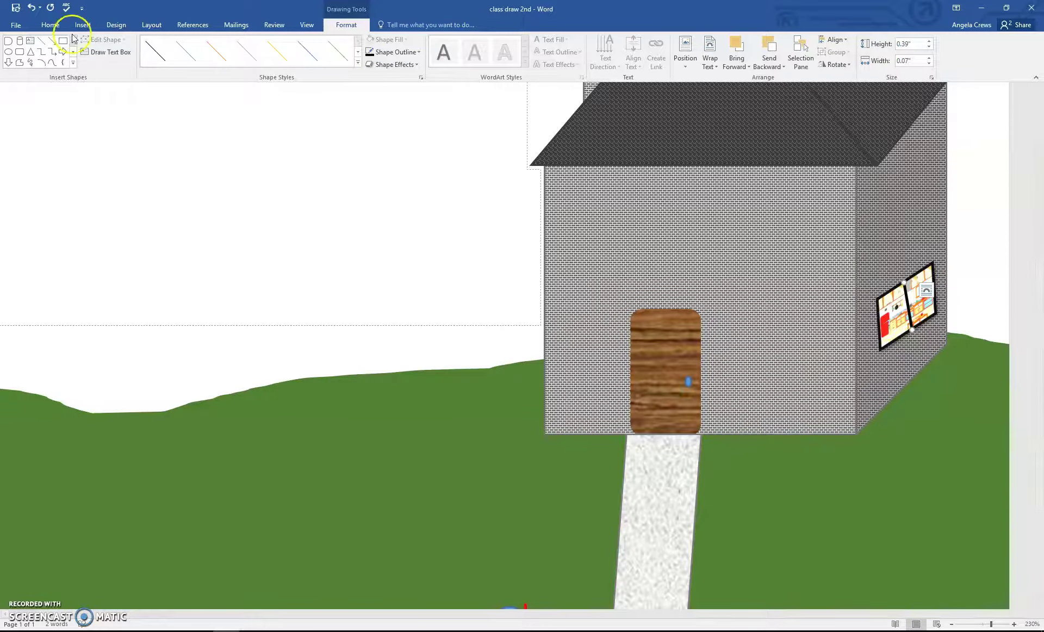
# Draw a slanted line about 0.47" wide across the middle of the window and make it black with a 1½ pt weight.
pyautogui.click(41, 41)
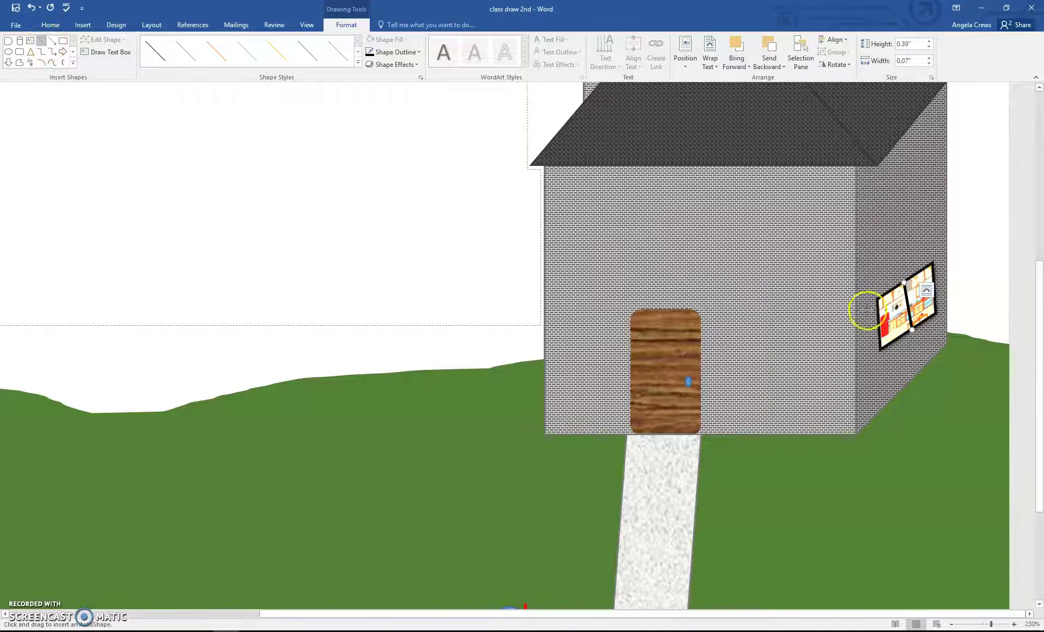
pyautogui.moveTo(880, 323); pyautogui.dragTo(937, 292)
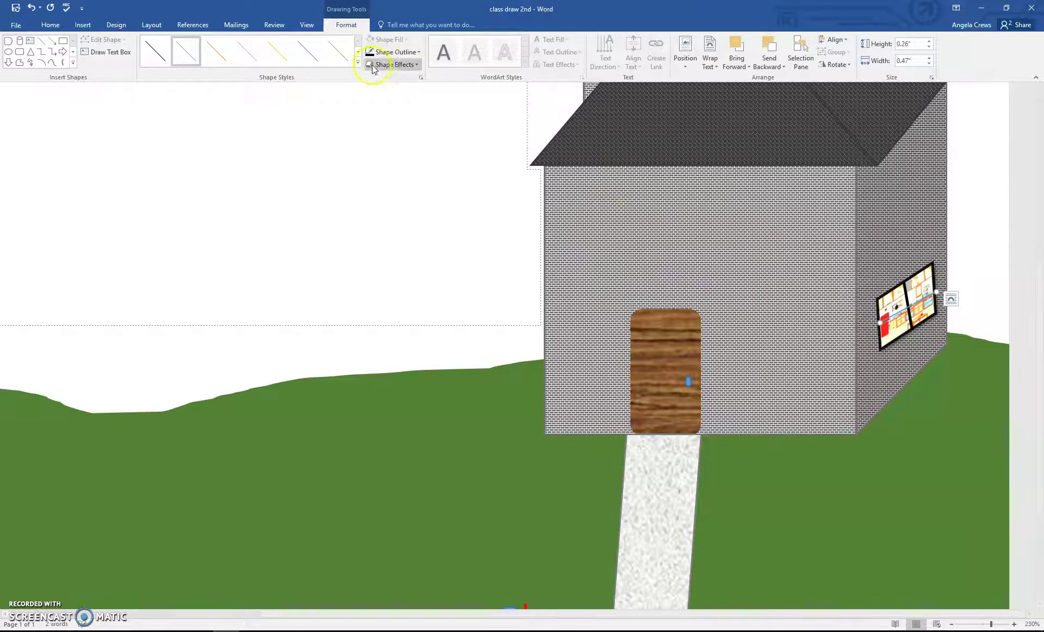
pyautogui.click(393, 52)
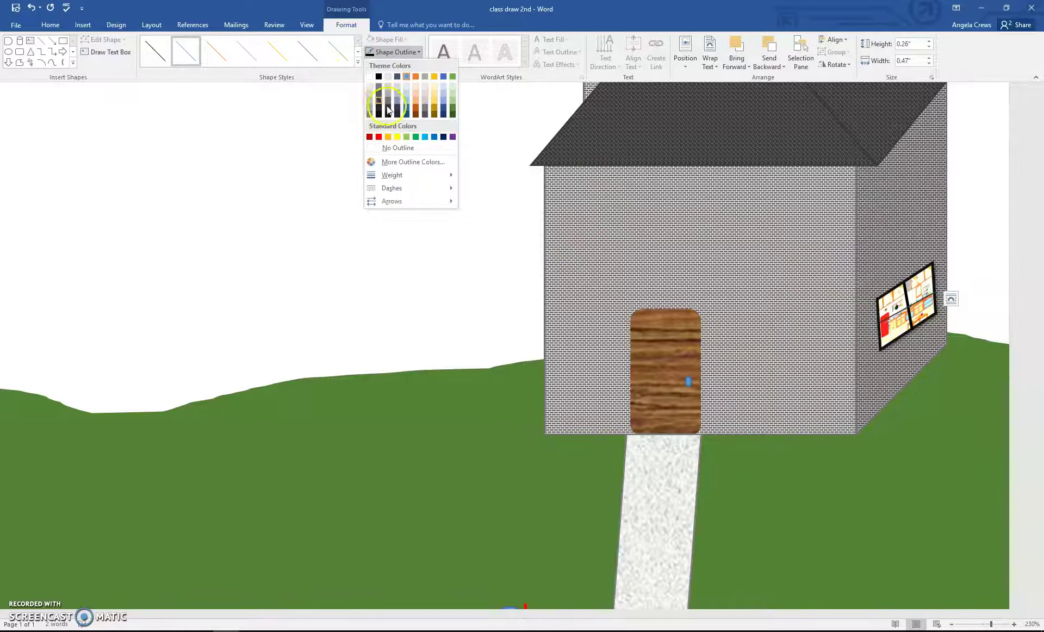
pyautogui.click(379, 76)
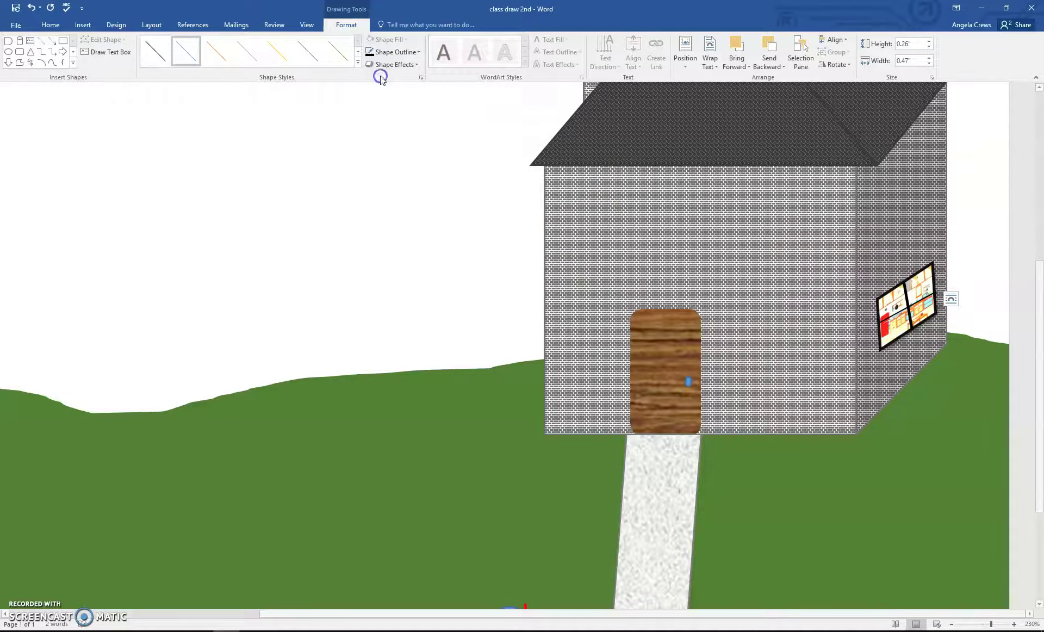
pyautogui.click(395, 51)
pyautogui.moveTo(409, 177)
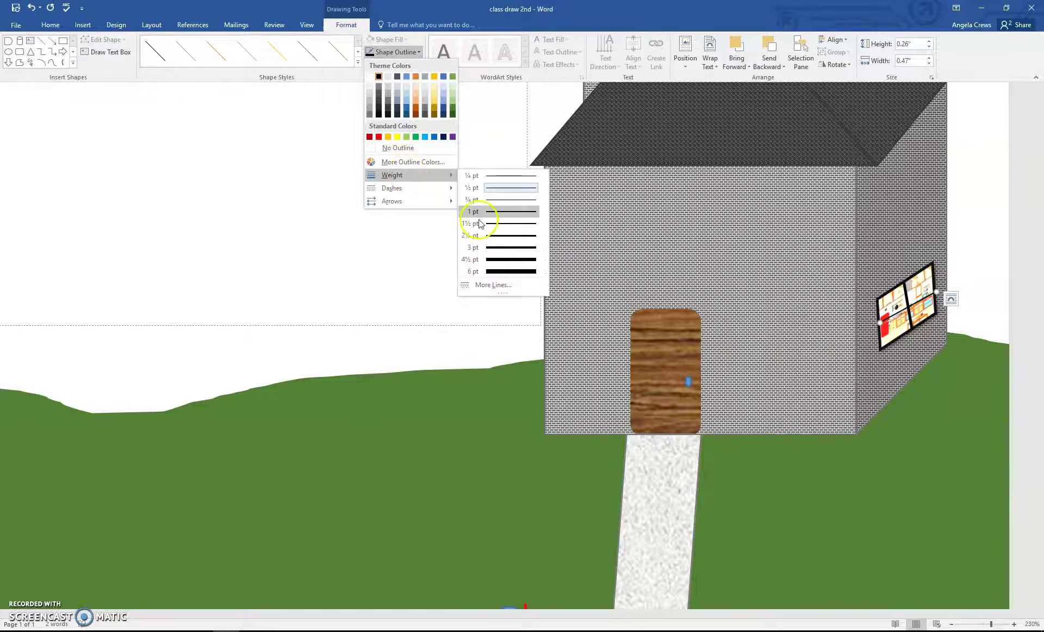
pyautogui.click(491, 225)
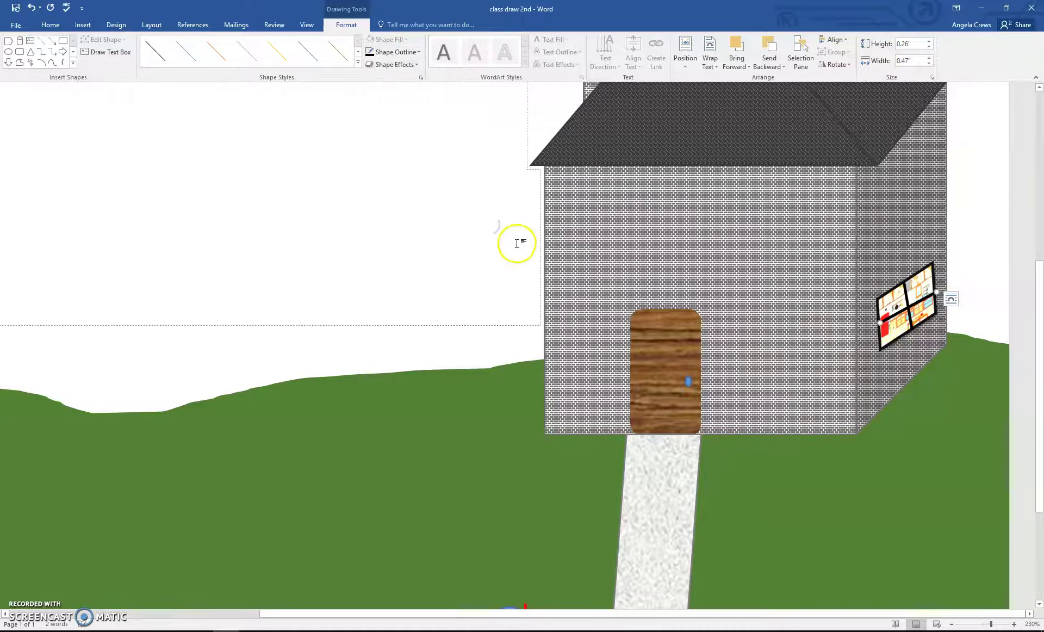
pyautogui.click(380, 221)
# Insert a moon shape about 2.67" high and 1.66" wide over the grass well away from the house.
pyautogui.scroll(-6, 468, 255)
pyautogui.scroll(-2, 474, 266)
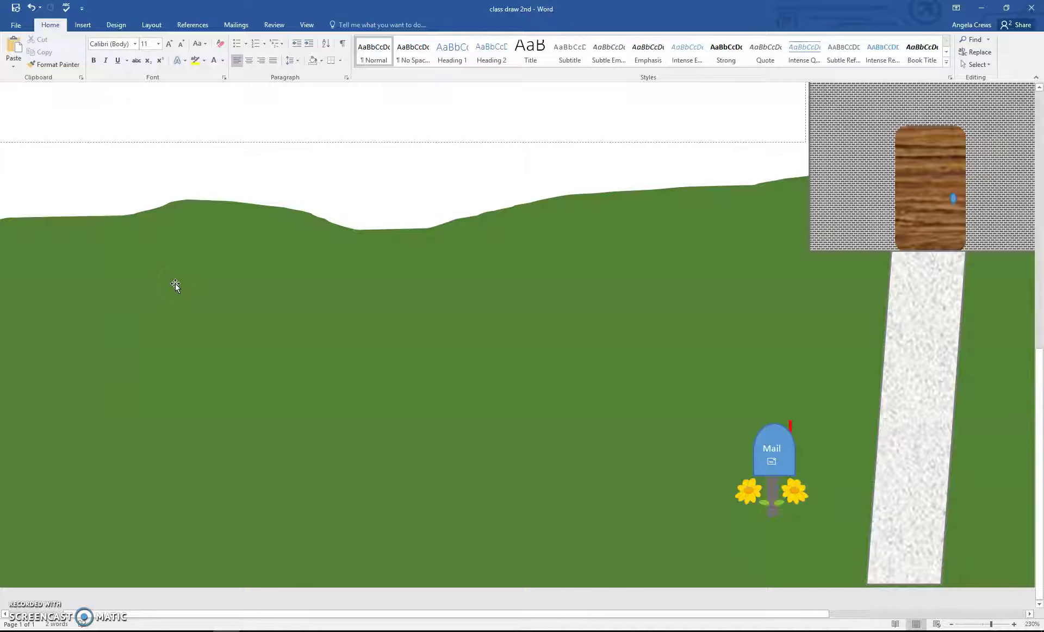
pyautogui.scroll(10, 270, 131)
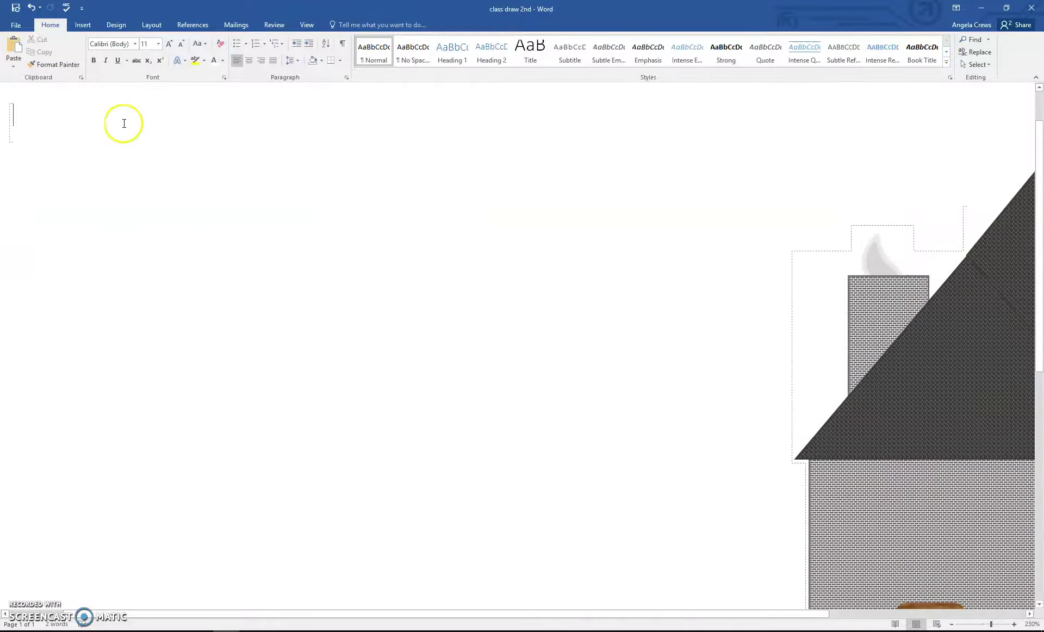
pyautogui.click(82, 25)
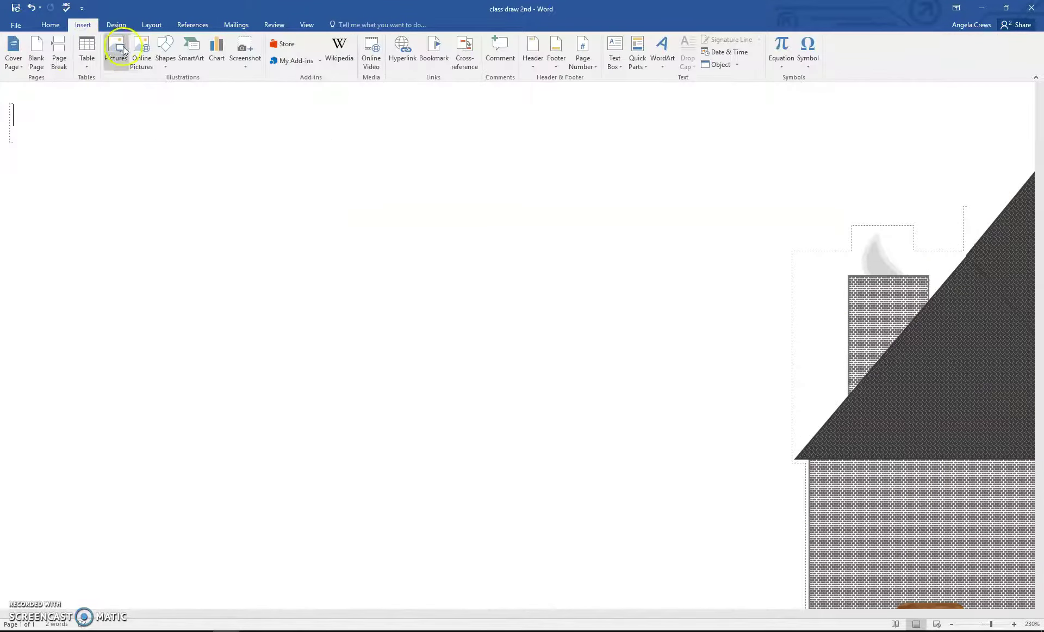
pyautogui.click(162, 51)
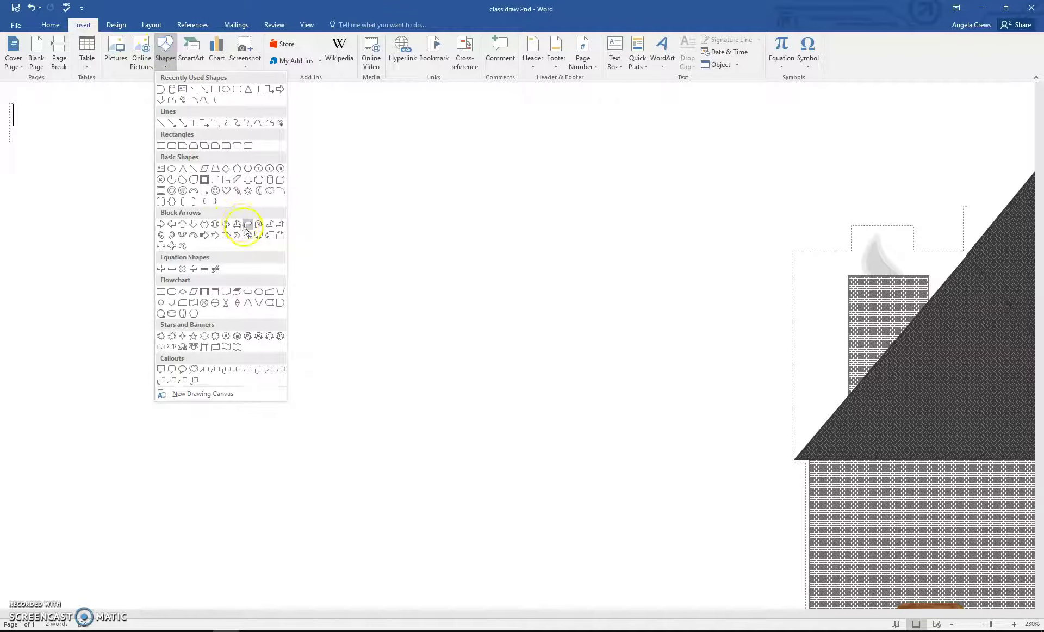
pyautogui.click(257, 194)
pyautogui.scroll(-10, 294, 340)
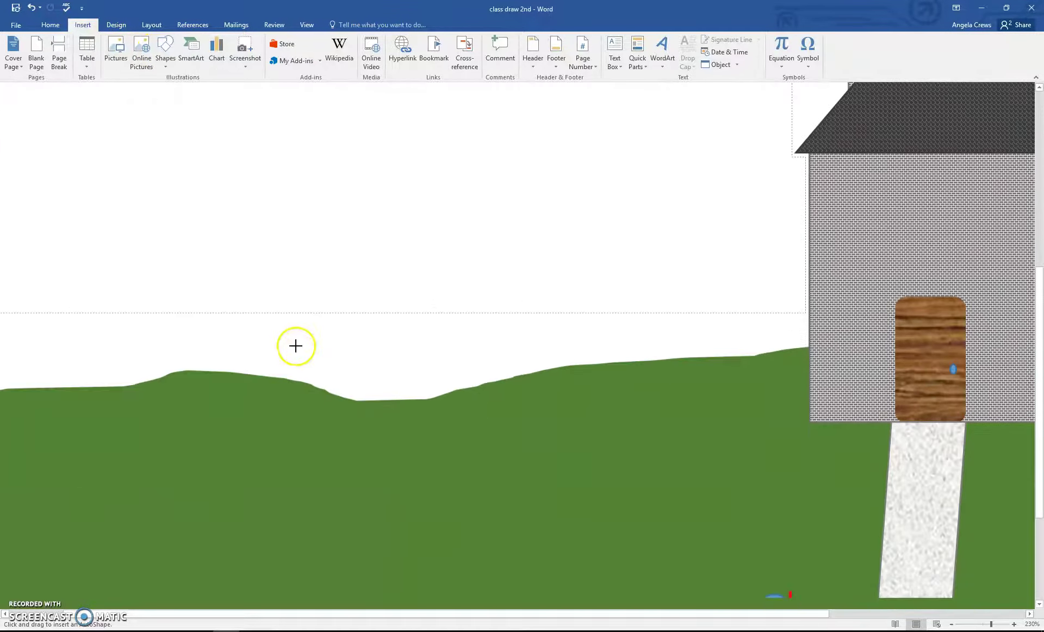
pyautogui.moveTo(323, 221)
pyautogui.mouseDown()
pyautogui.moveTo(305, 240)
pyautogui.moveTo(286, 478)
pyautogui.moveTo(324, 531)
pyautogui.moveTo(394, 523)
pyautogui.moveTo(520, 538)
pyautogui.mouseUp()
# Move the moon shape so its upper tip meets the dip in the hills and stretch it downward to about 3.01" high.
pyautogui.moveTo(359, 405); pyautogui.dragTo(342, 413)
pyautogui.moveTo(275, 420); pyautogui.dragTo(243, 417)
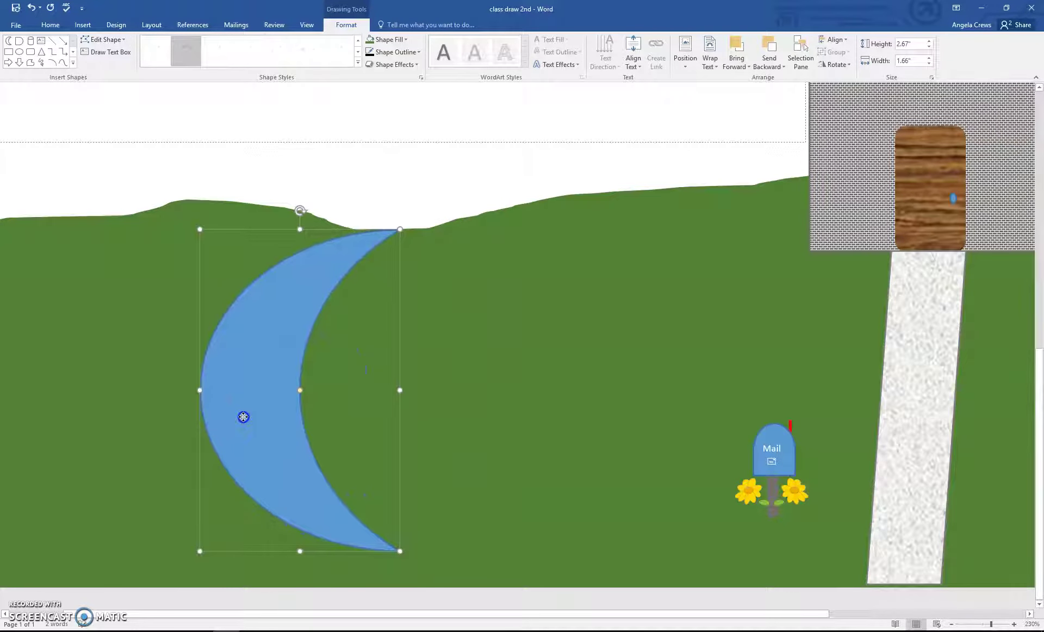
pyautogui.moveTo(301, 554); pyautogui.dragTo(312, 591)
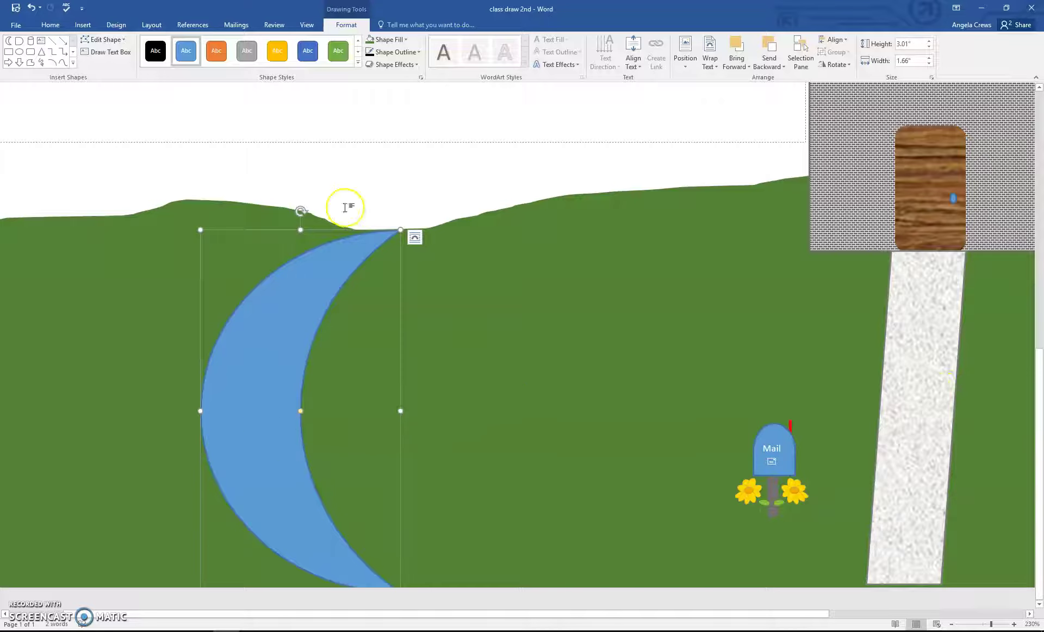
# Fill the moon shape with the same white speckled texture as the front walkway.
pyautogui.click(407, 52)
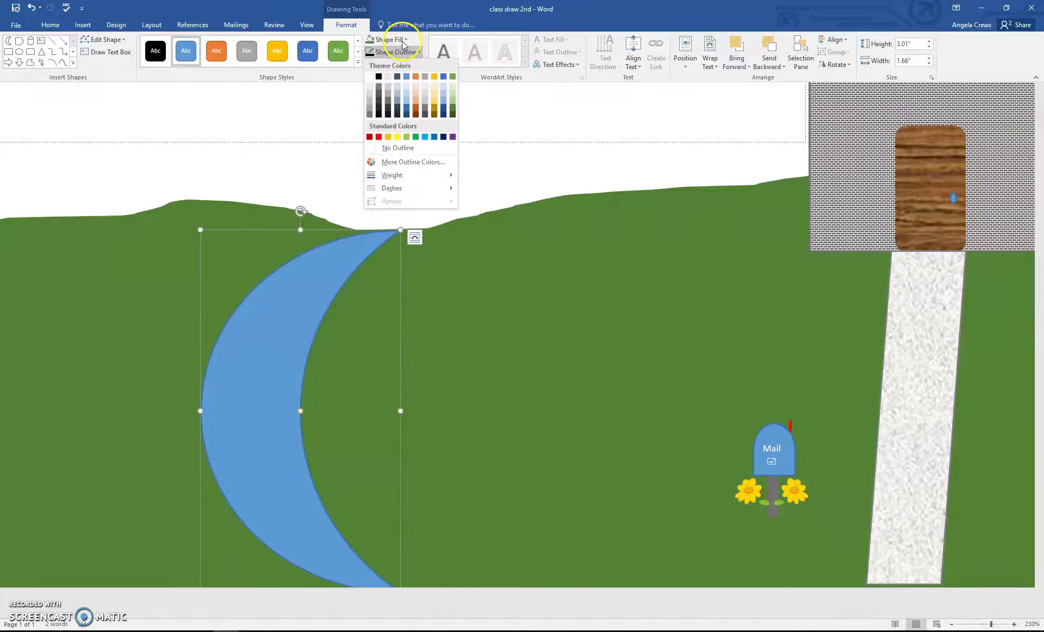
pyautogui.click(383, 39)
pyautogui.click(420, 190)
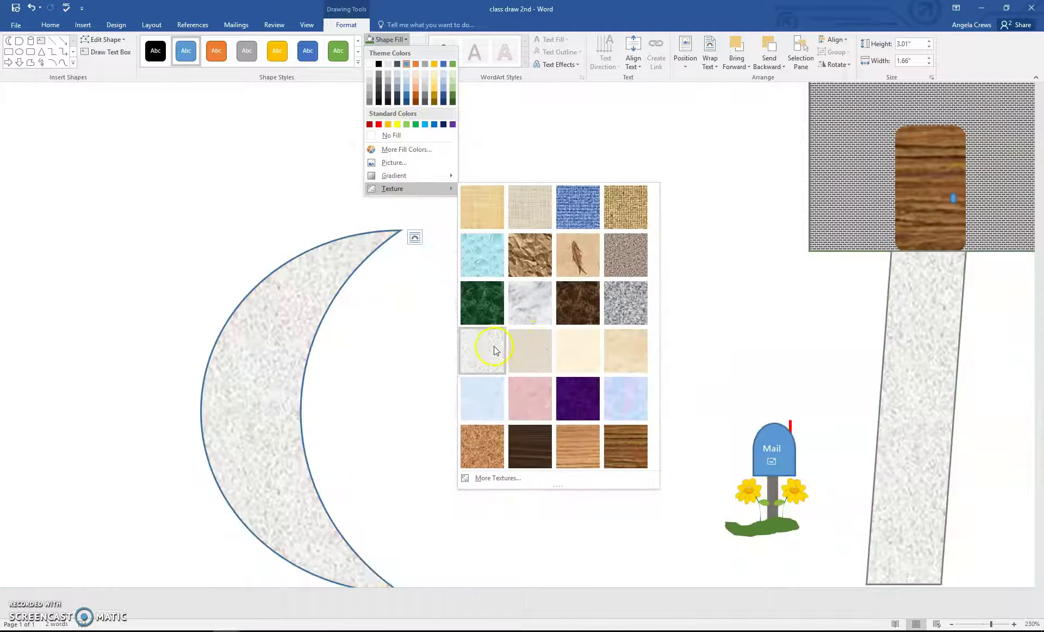
pyautogui.click(493, 348)
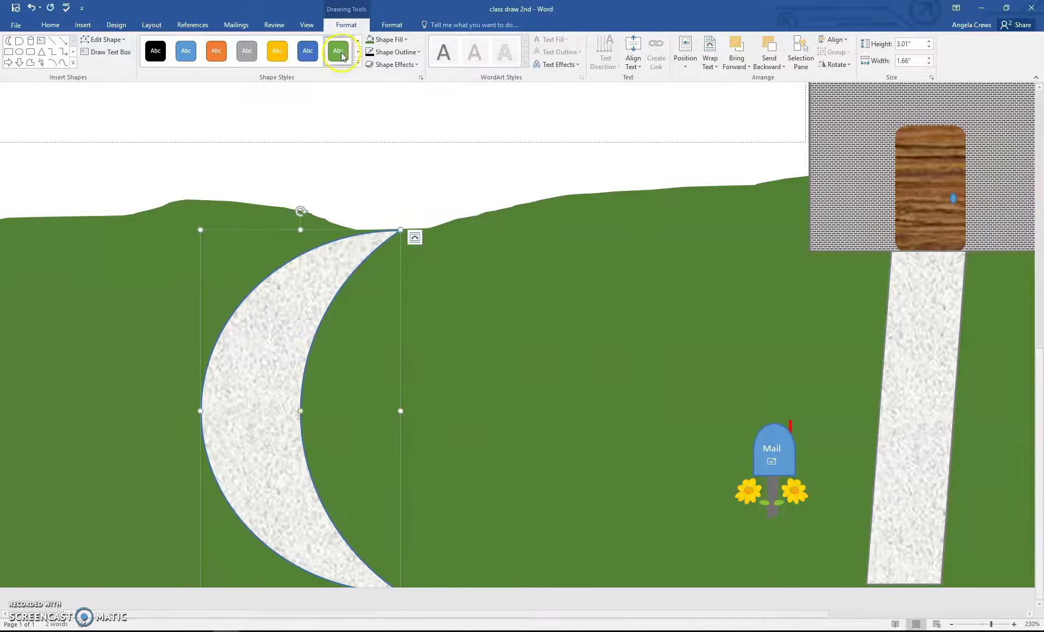
pyautogui.click(442, 317)
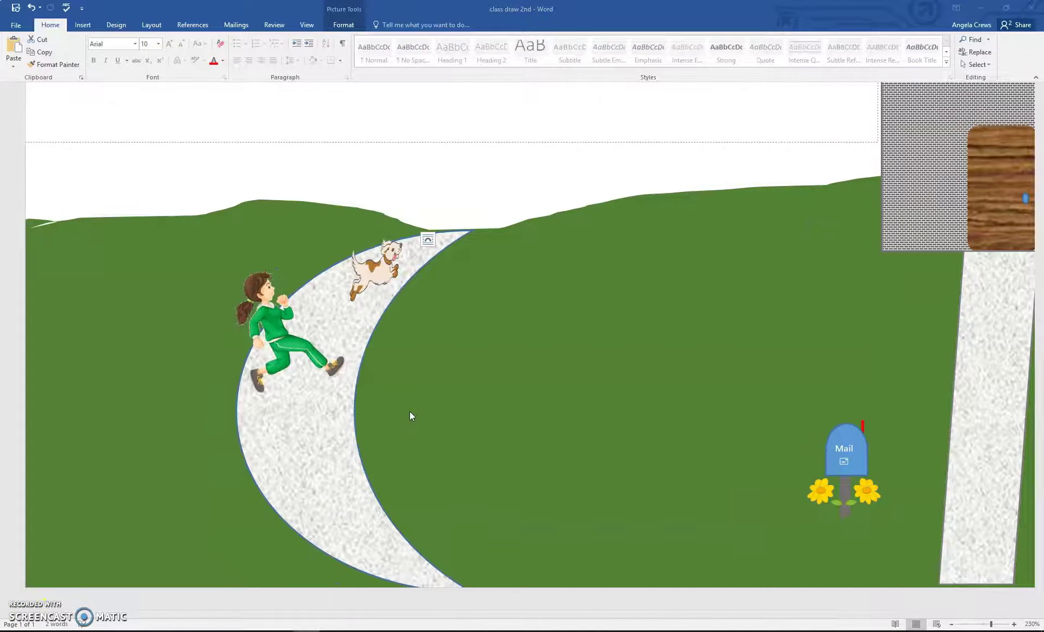
# Shrink the dog picture slightly and the running girl picture to about 1.12" high and 1.04" wide on the curved path.
pyautogui.click(373, 260)
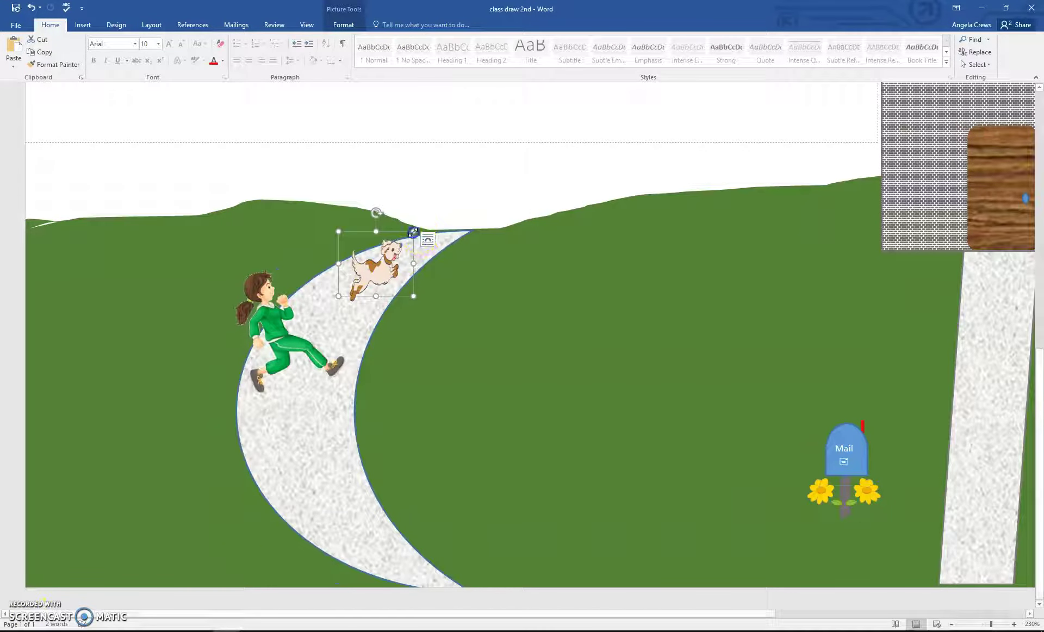
pyautogui.click(210, 284)
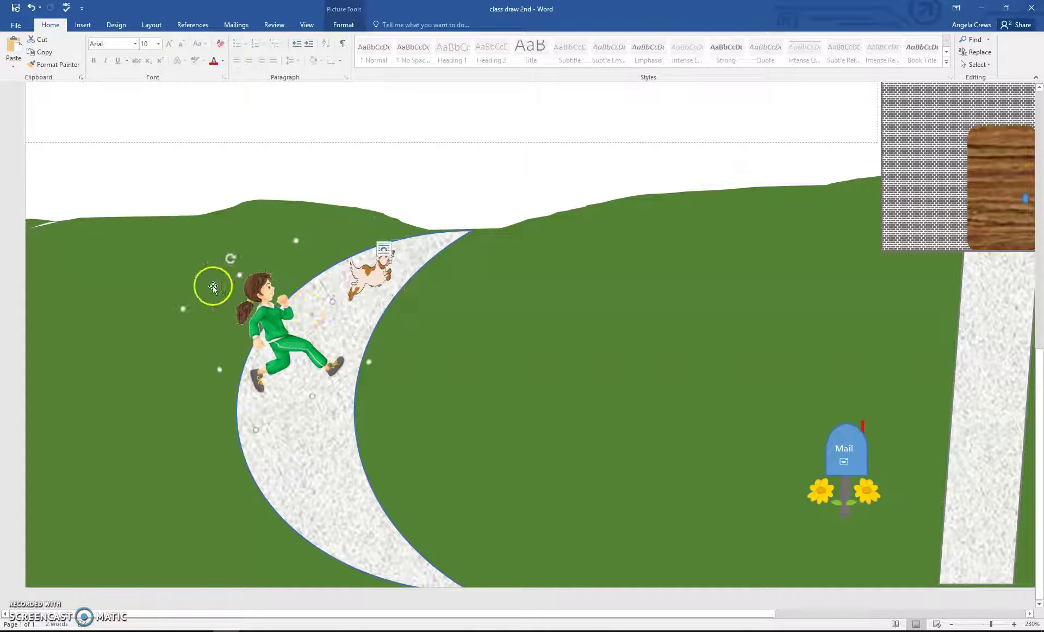
pyautogui.moveTo(296, 247); pyautogui.dragTo(294, 251)
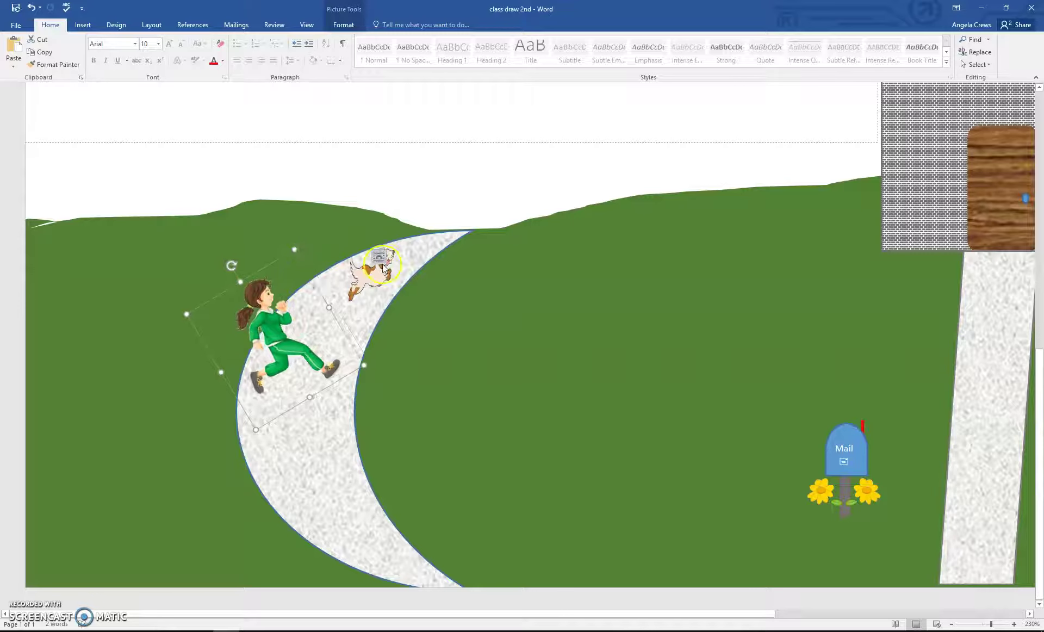
pyautogui.click(377, 255)
pyautogui.click(376, 318)
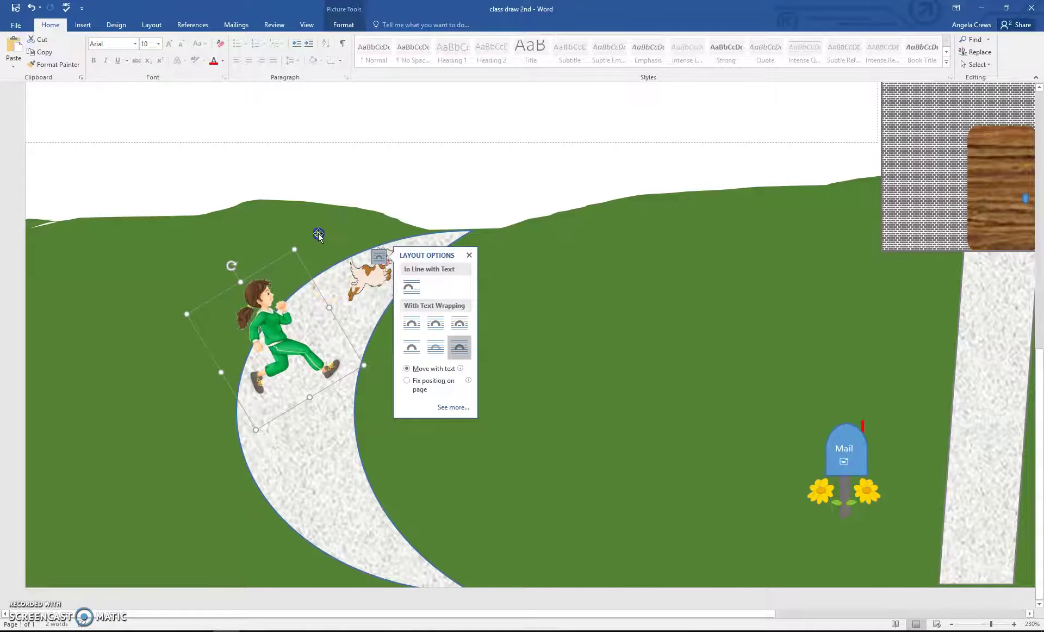
pyautogui.click(353, 201)
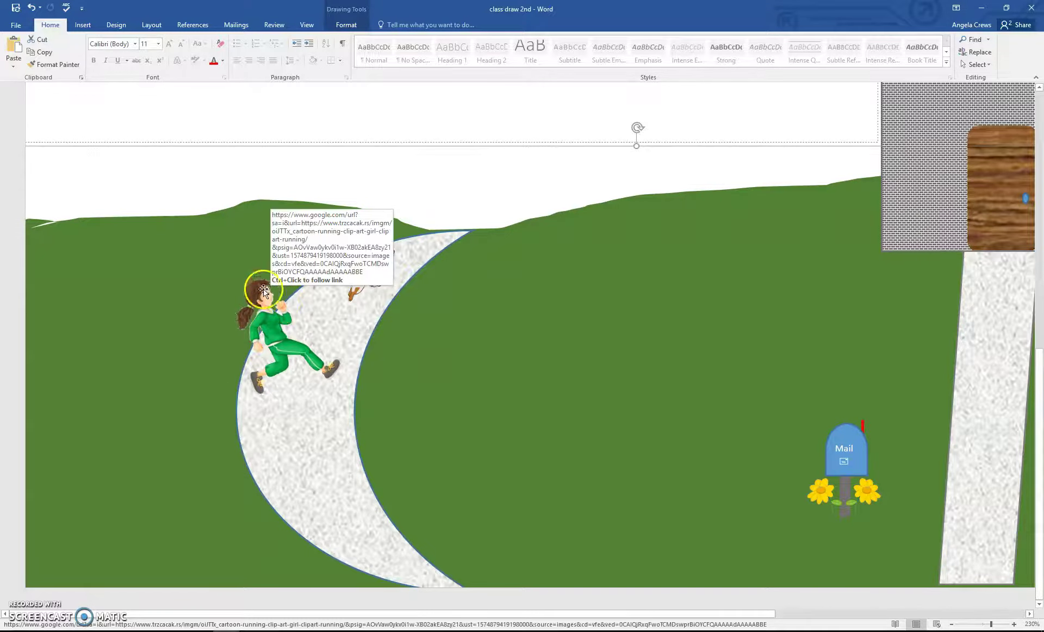
# Draw a freeform leash about 1" wide and 0.7" high from the girl's hand to the dog.
pyautogui.click(90, 28)
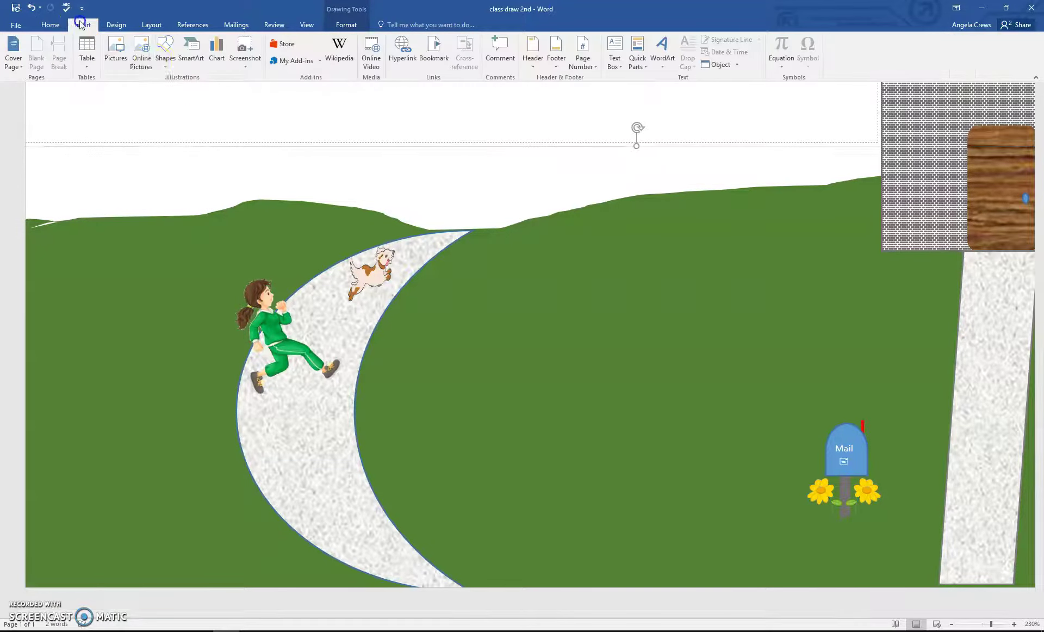
pyautogui.click(164, 63)
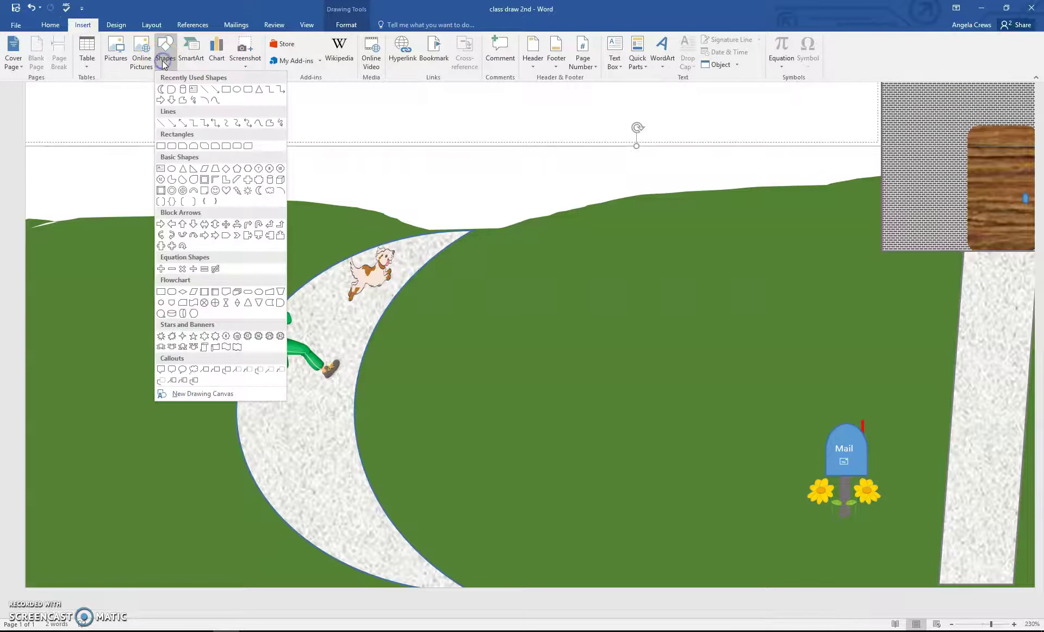
pyautogui.click(270, 125)
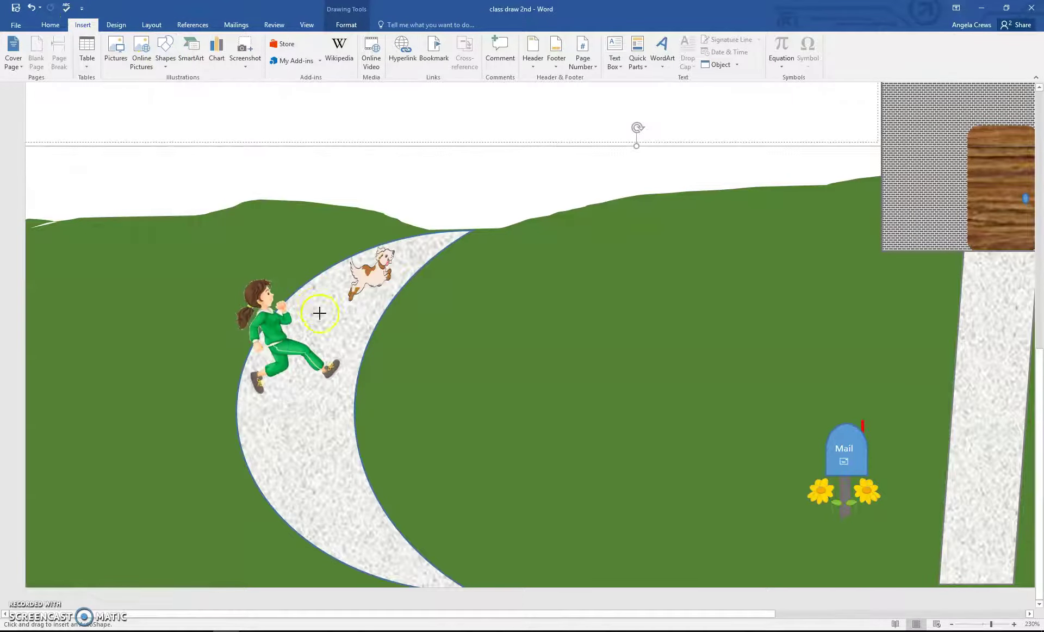
pyautogui.click(261, 347)
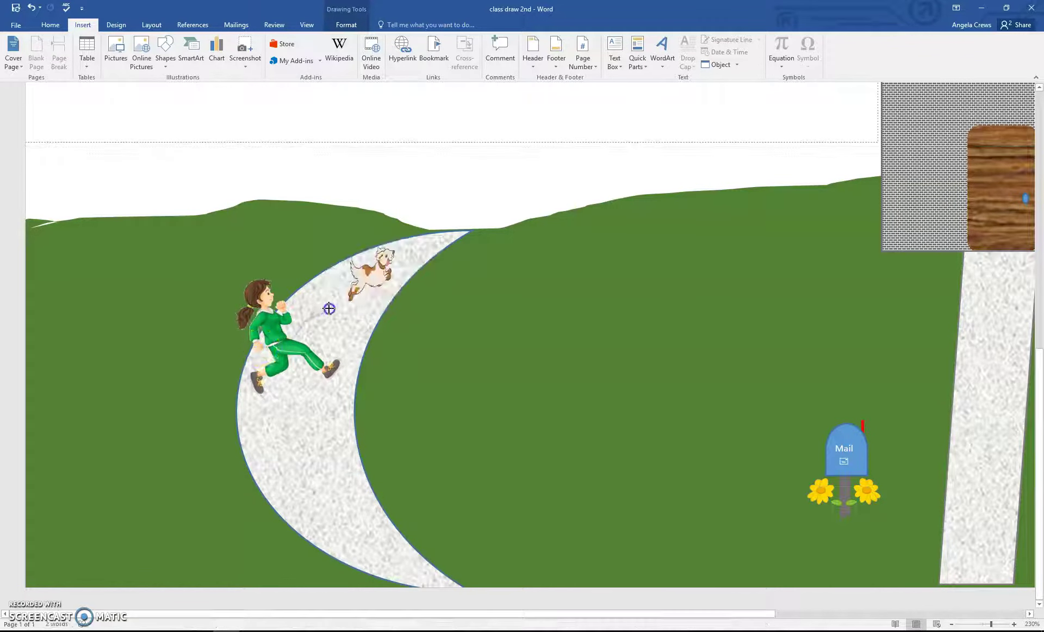
pyautogui.doubleClick(380, 263)
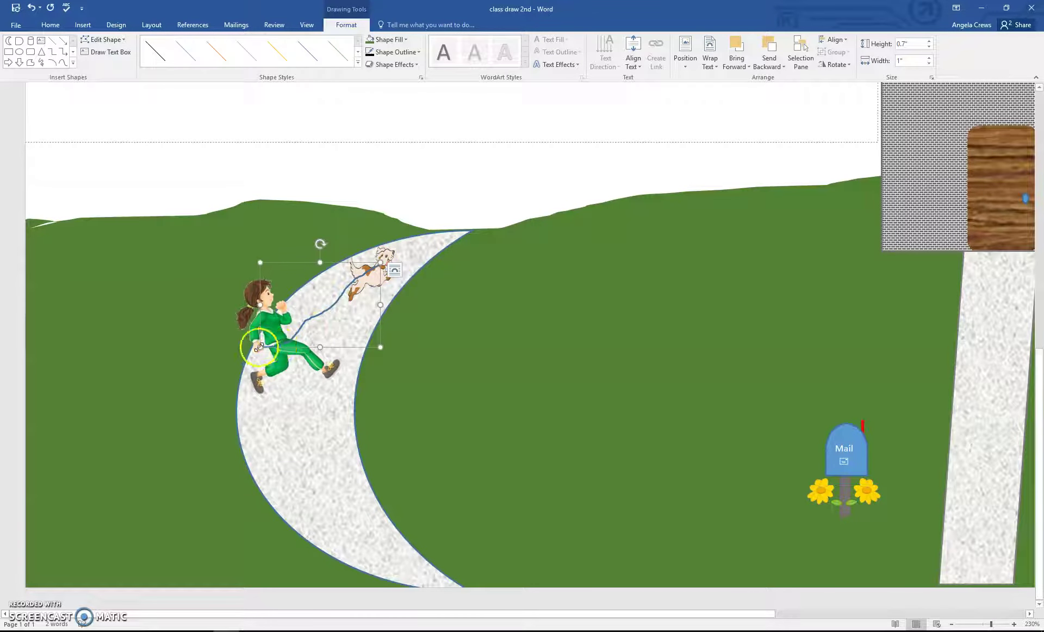
pyautogui.click(255, 297)
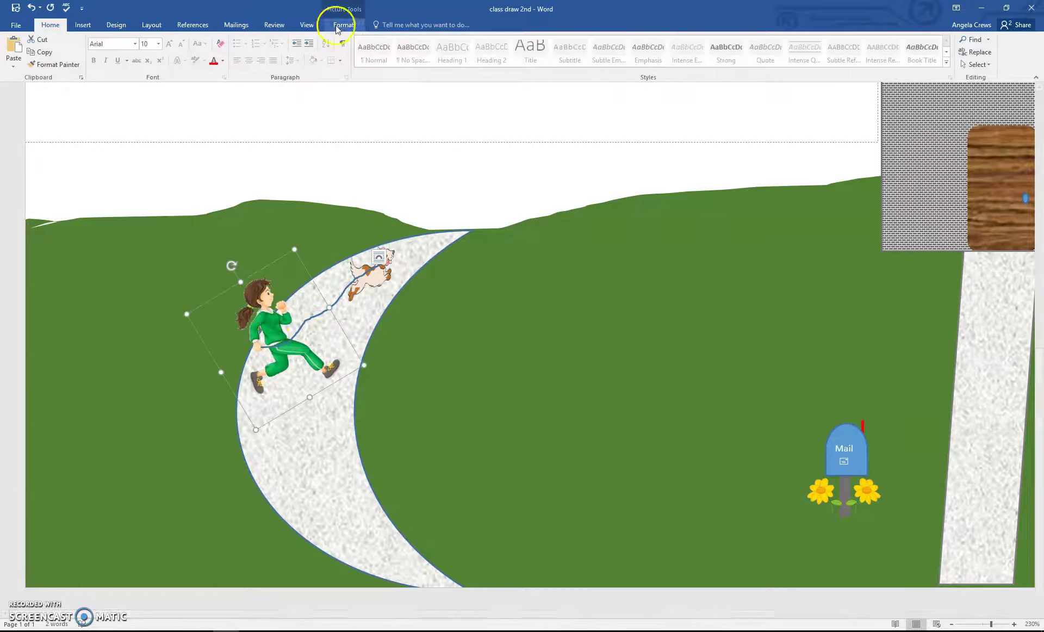
pyautogui.click(339, 25)
pyautogui.click(305, 165)
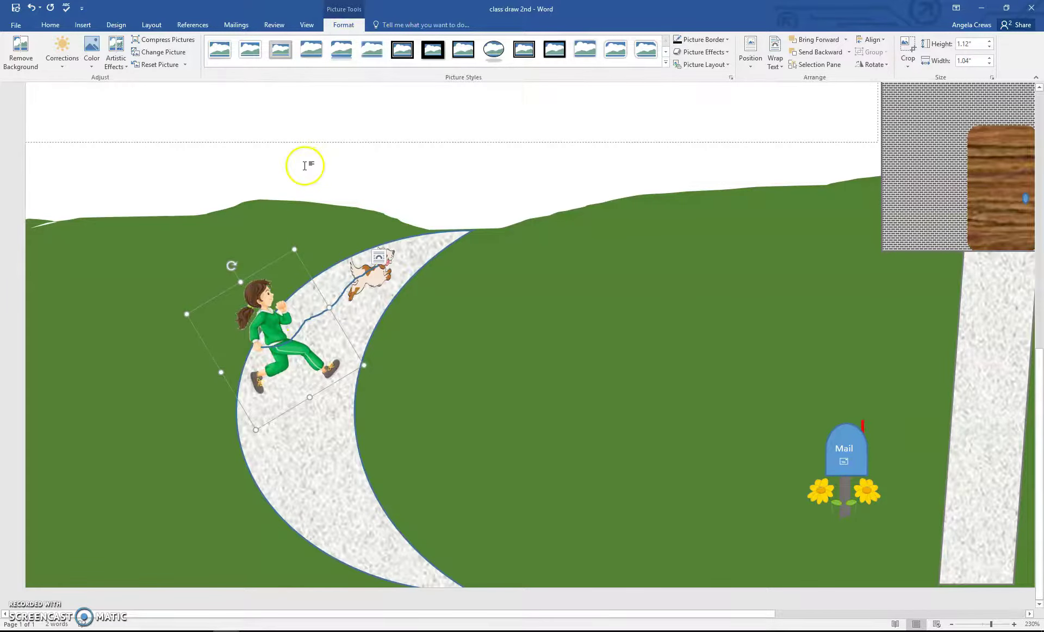
pyautogui.click(306, 165)
pyautogui.scroll(-6, 385, 243)
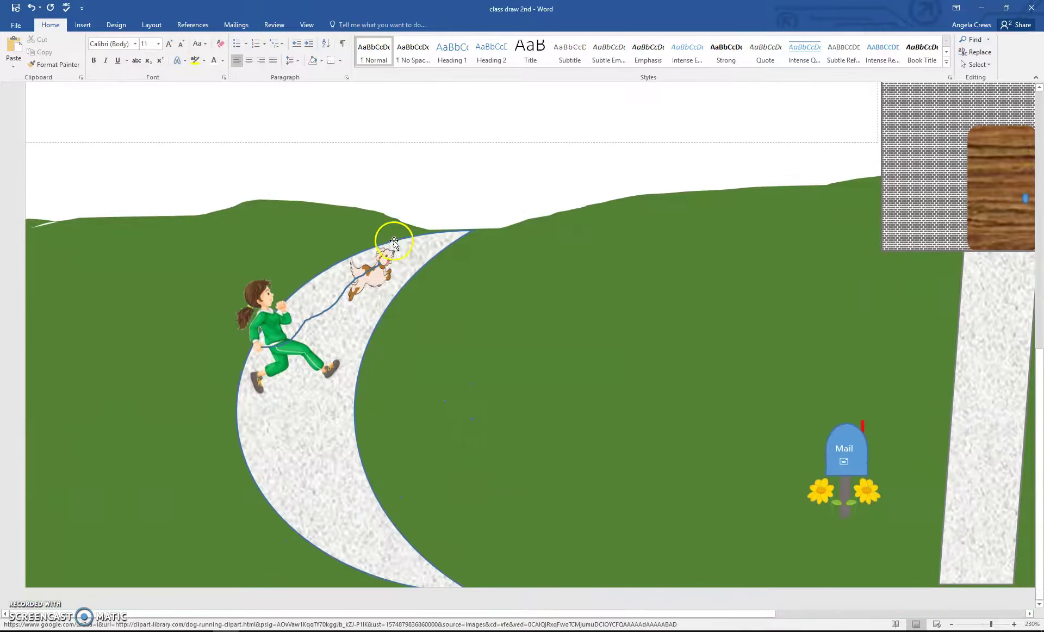
# Draw a narrow upright rectangle about 0.22" high and 0.06" wide as a signpost on the grass beside the curved path.
pyautogui.click(83, 25)
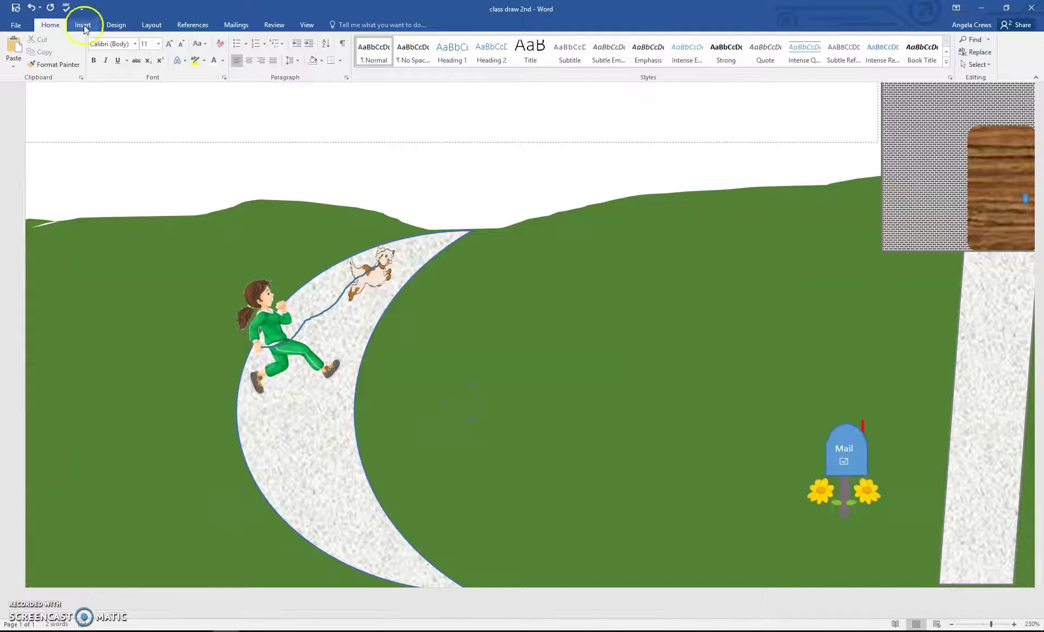
pyautogui.click(161, 53)
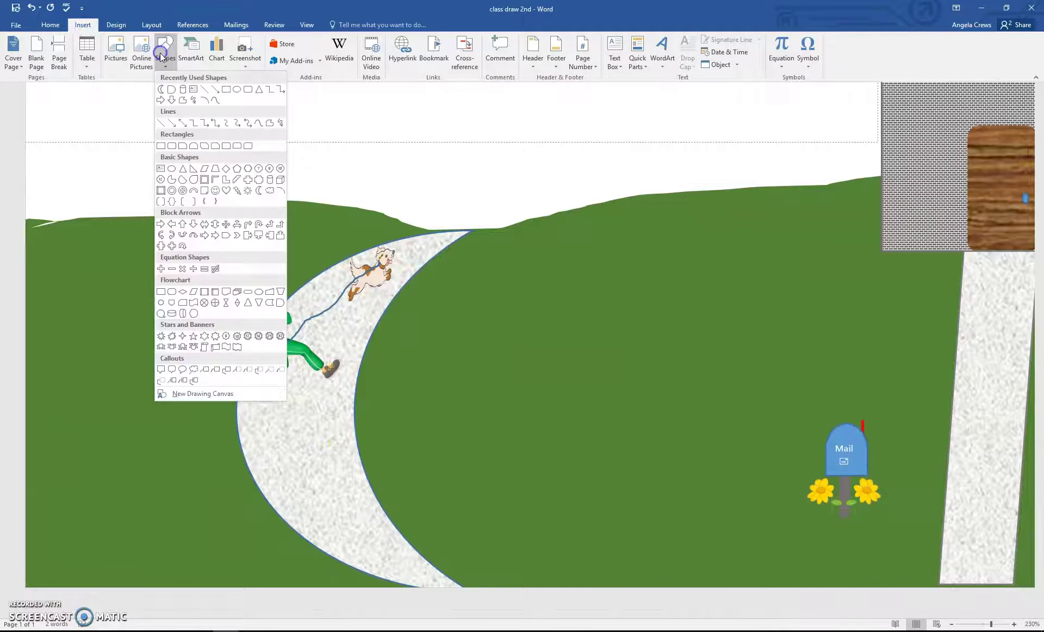
pyautogui.click(185, 93)
pyautogui.click(222, 89)
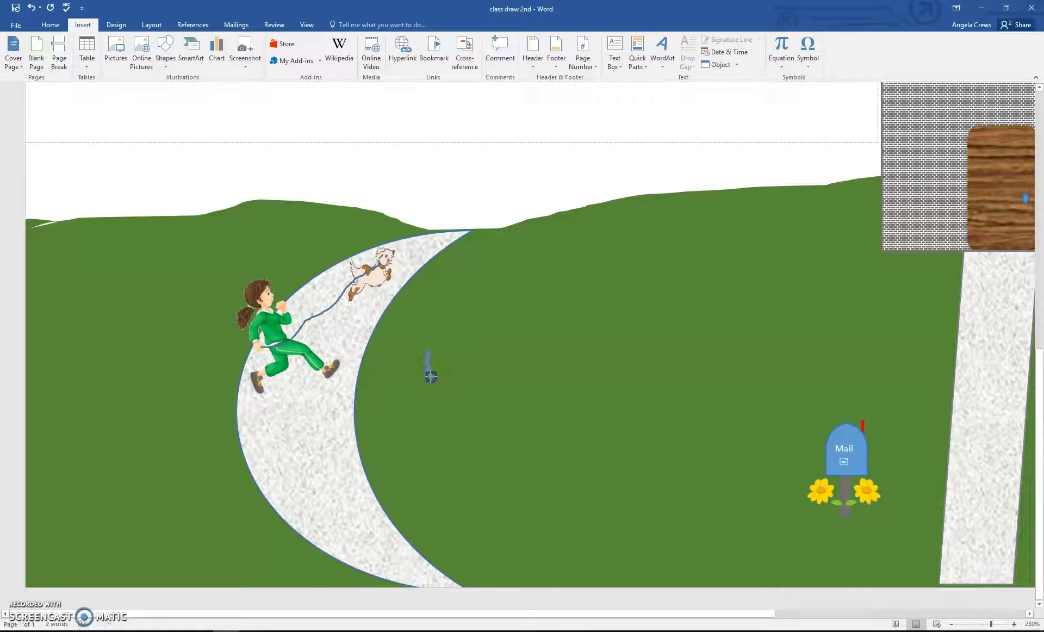
pyautogui.moveTo(431, 377); pyautogui.dragTo(430, 377)
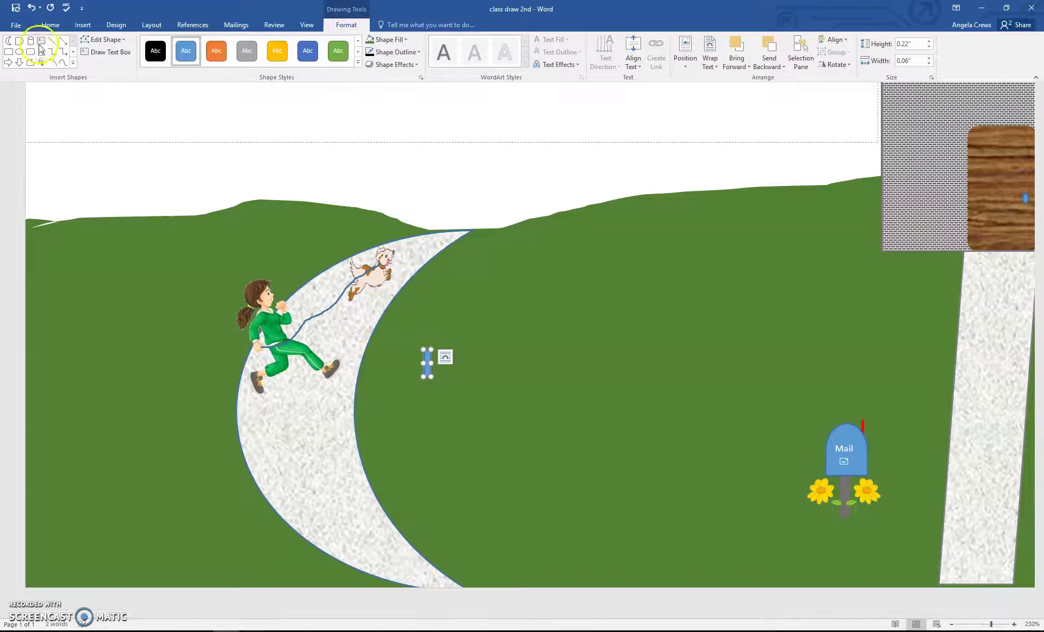
pyautogui.click(12, 64)
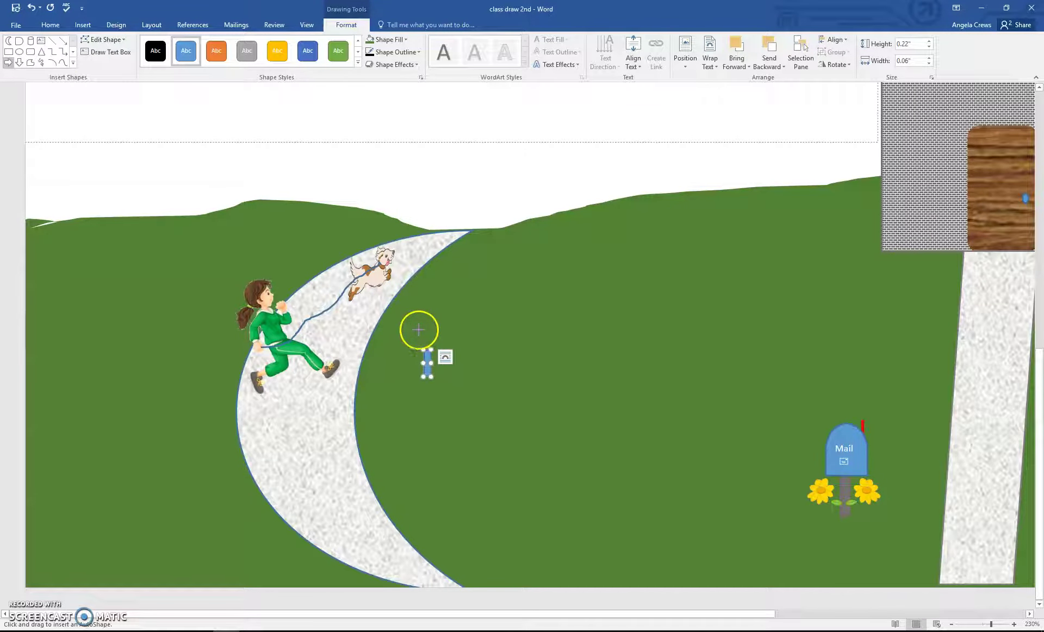
pyautogui.moveTo(400, 326); pyautogui.dragTo(481, 358)
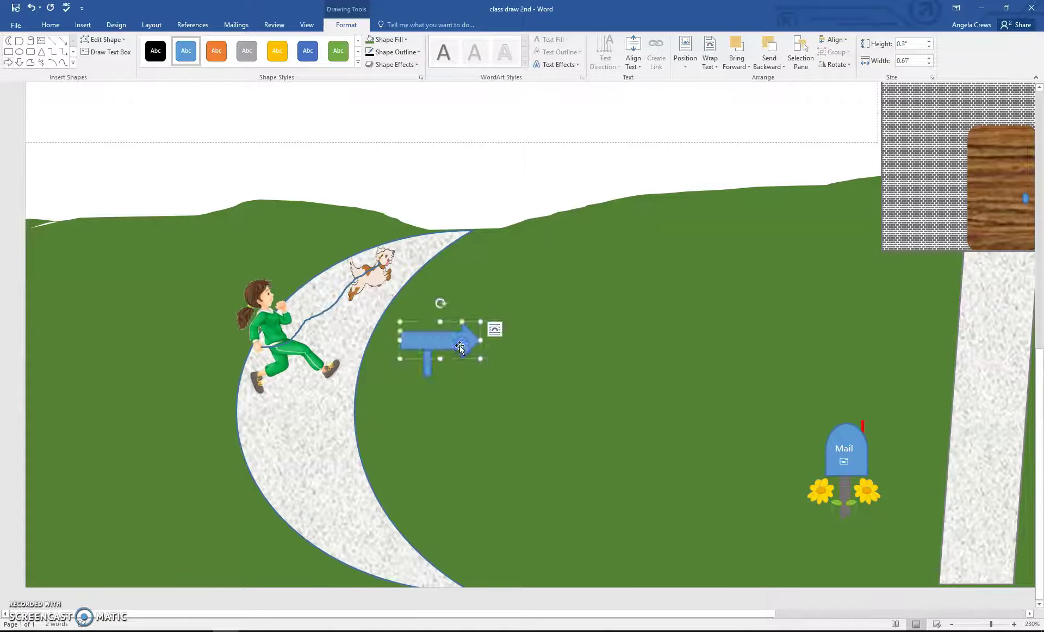
pyautogui.press('Delete')
# Add a left-pointing block arrow about 0.32" high and 0.48" wide on top of the signpost.
pyautogui.click(83, 25)
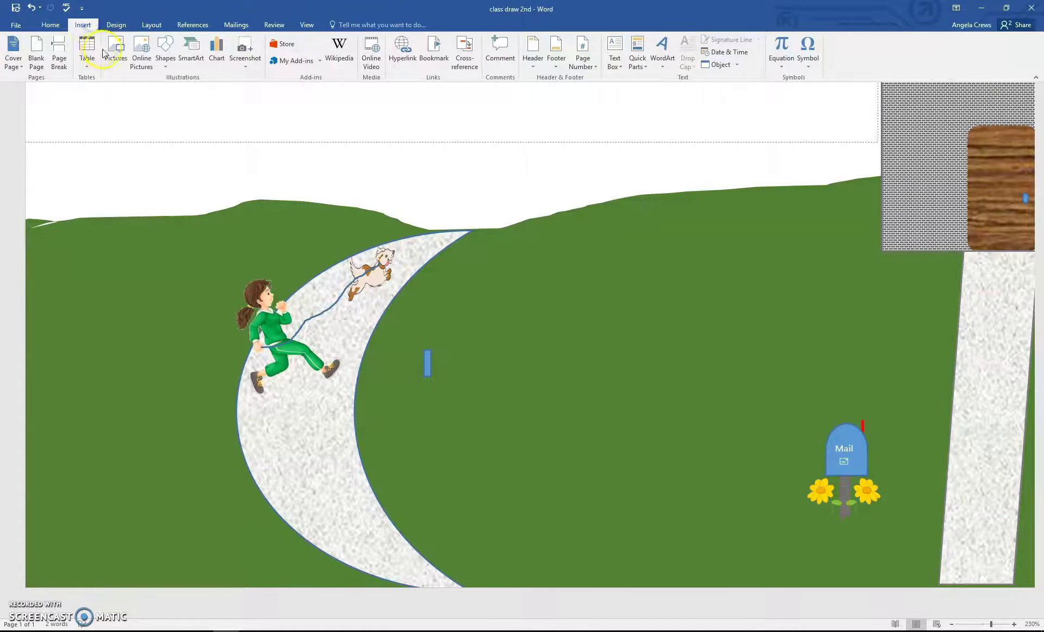
pyautogui.click(165, 54)
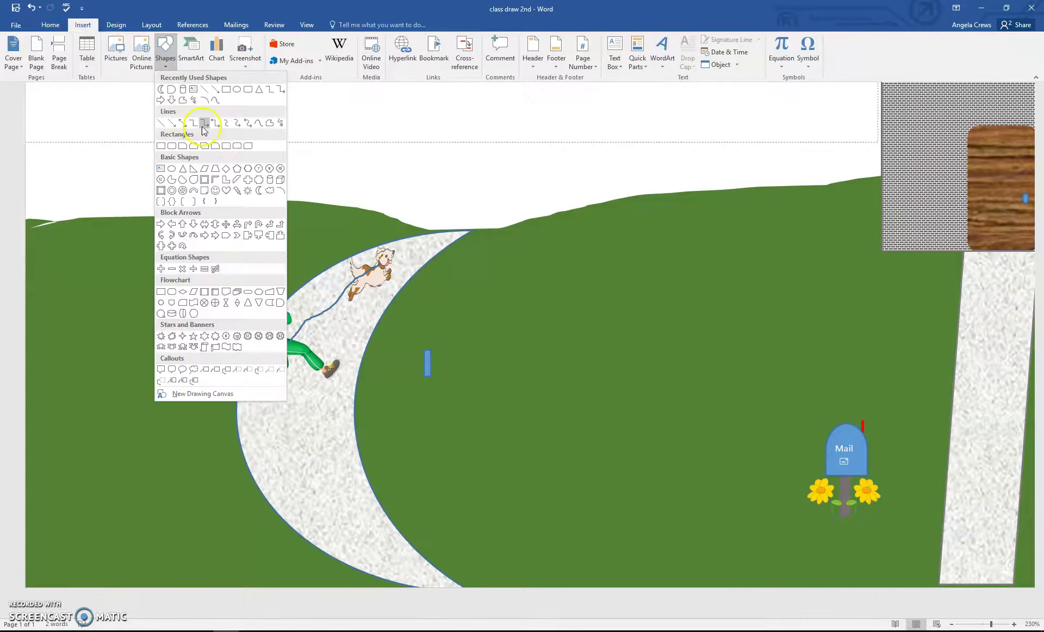
pyautogui.click(171, 224)
pyautogui.moveTo(404, 328)
pyautogui.mouseDown()
pyautogui.moveTo(446, 361)
pyautogui.moveTo(388, 322)
pyautogui.mouseUp()
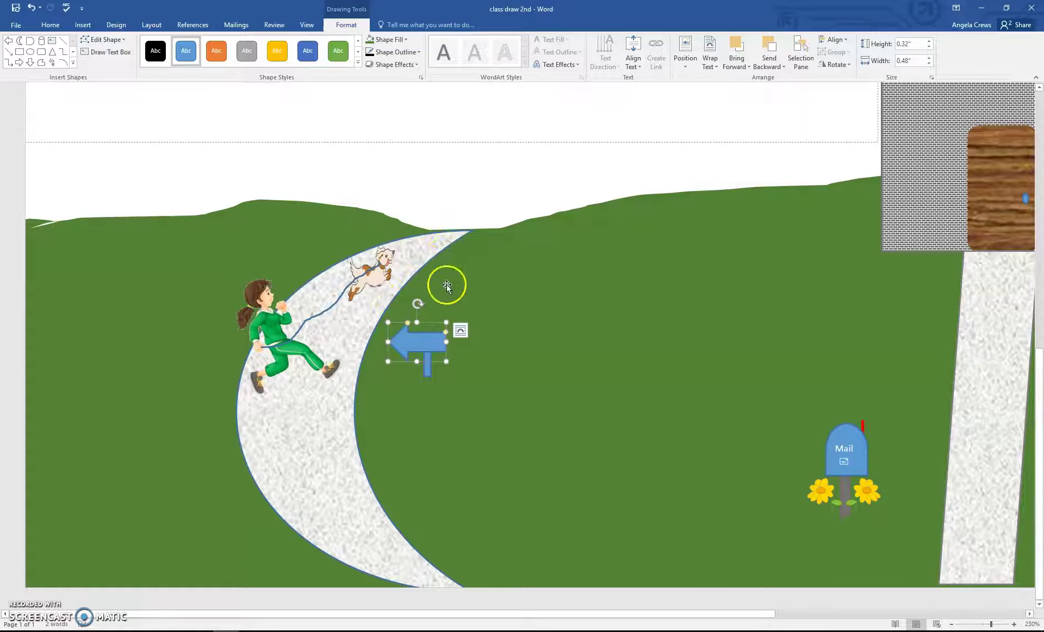
# Add the text "Dog Park" to the arrow sign in font size 3.
pyautogui.rightClick(416, 343)
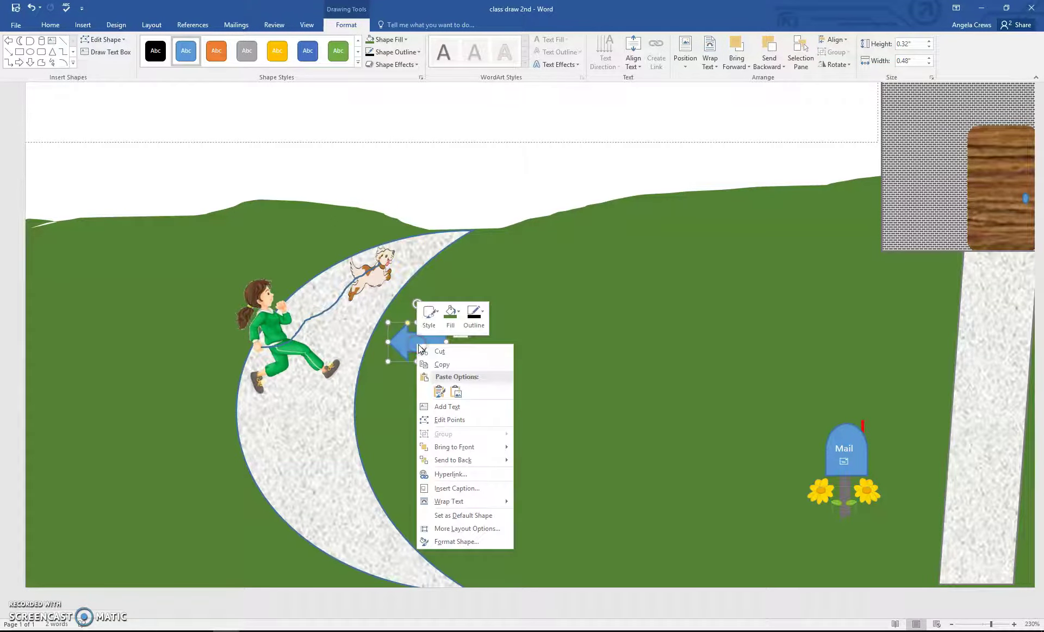
pyautogui.click(451, 410)
pyautogui.click(43, 25)
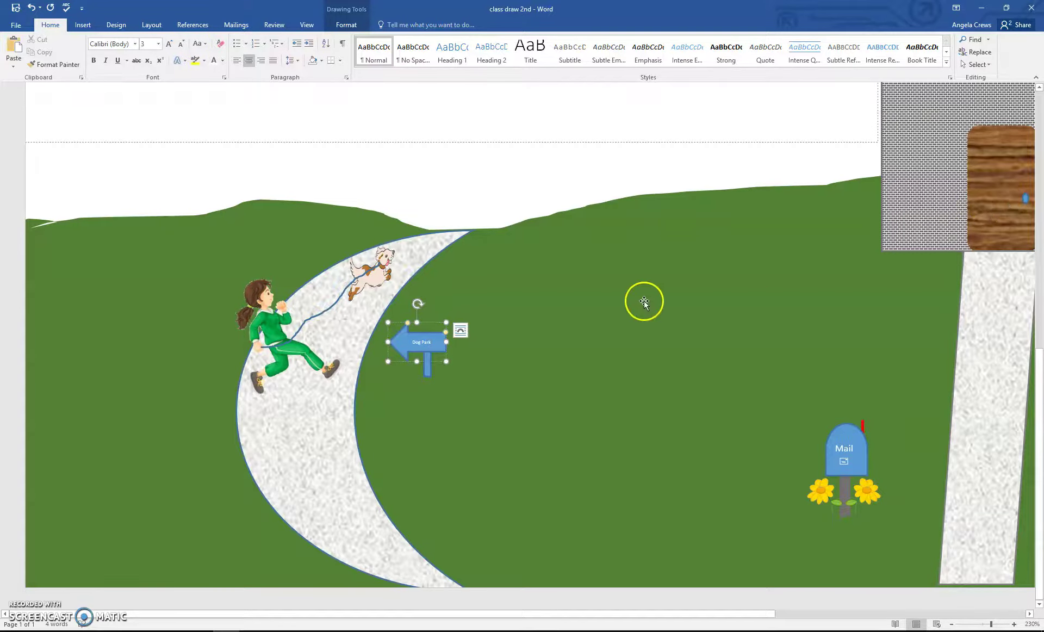
pyautogui.click(471, 129)
# Insert a large sun shape in the blank sky at the page's upper-left corner, well away from the house.
pyautogui.scroll(8, 471, 126)
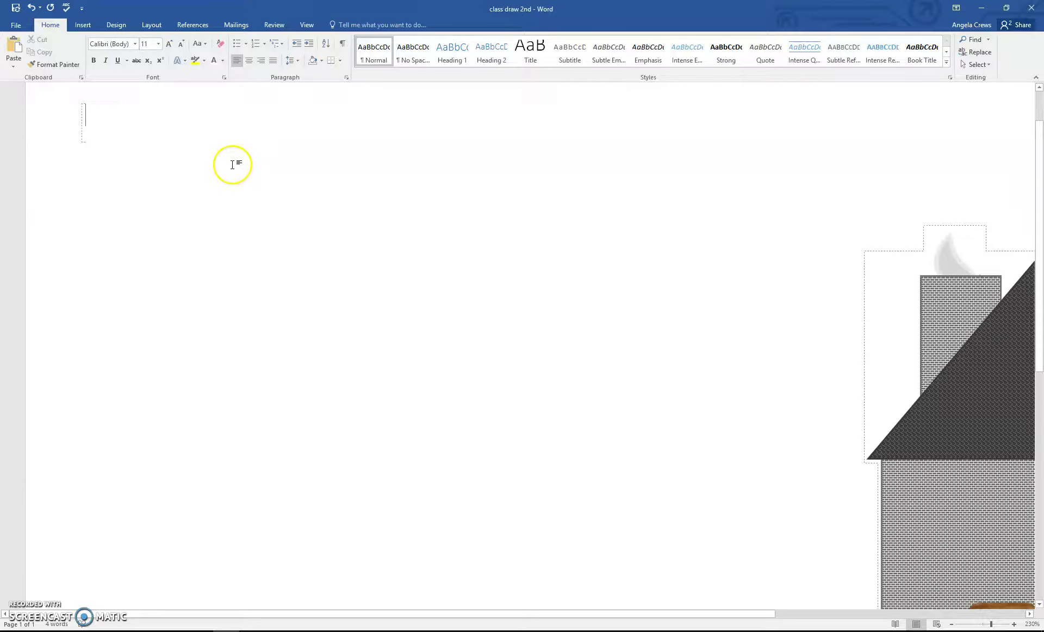
pyautogui.click(82, 25)
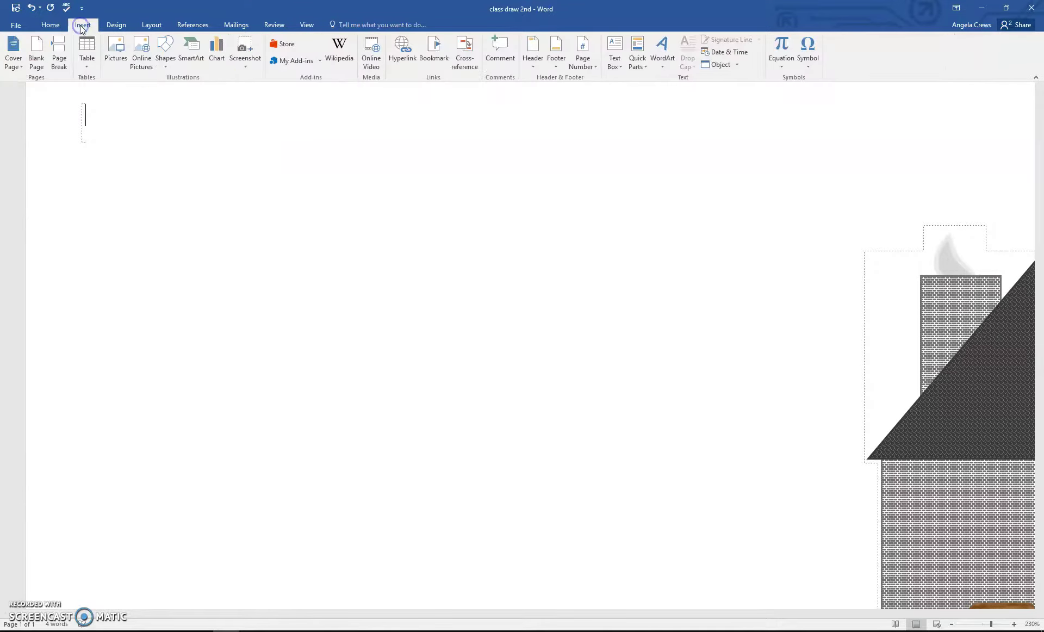
pyautogui.click(166, 54)
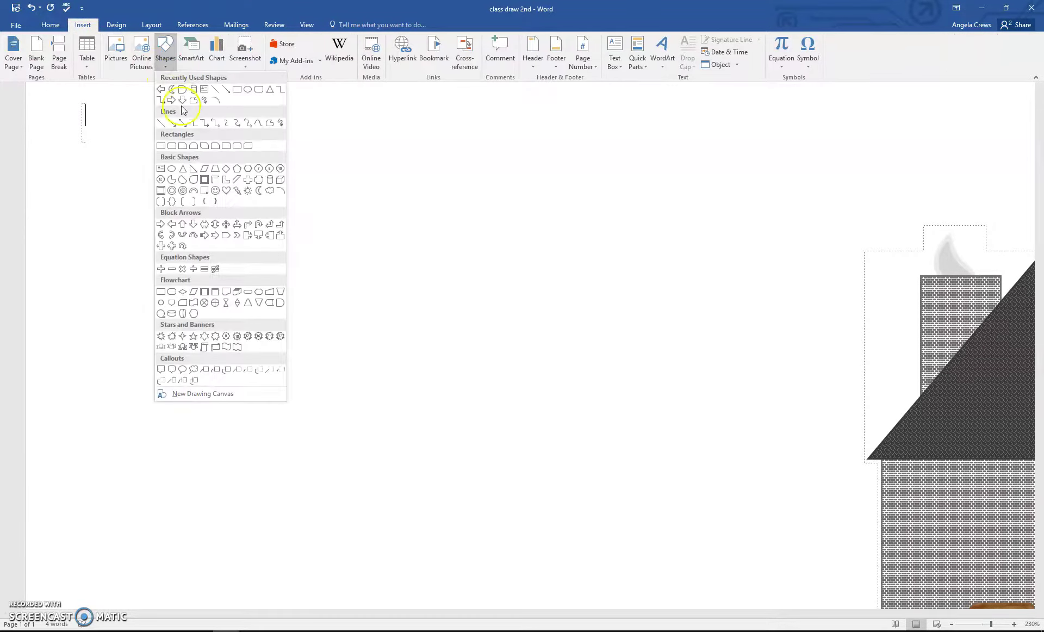
pyautogui.click(248, 190)
pyautogui.moveTo(88, 126)
pyautogui.mouseDown()
pyautogui.moveTo(203, 201)
pyautogui.moveTo(324, 340)
pyautogui.moveTo(359, 350)
pyautogui.mouseUp()
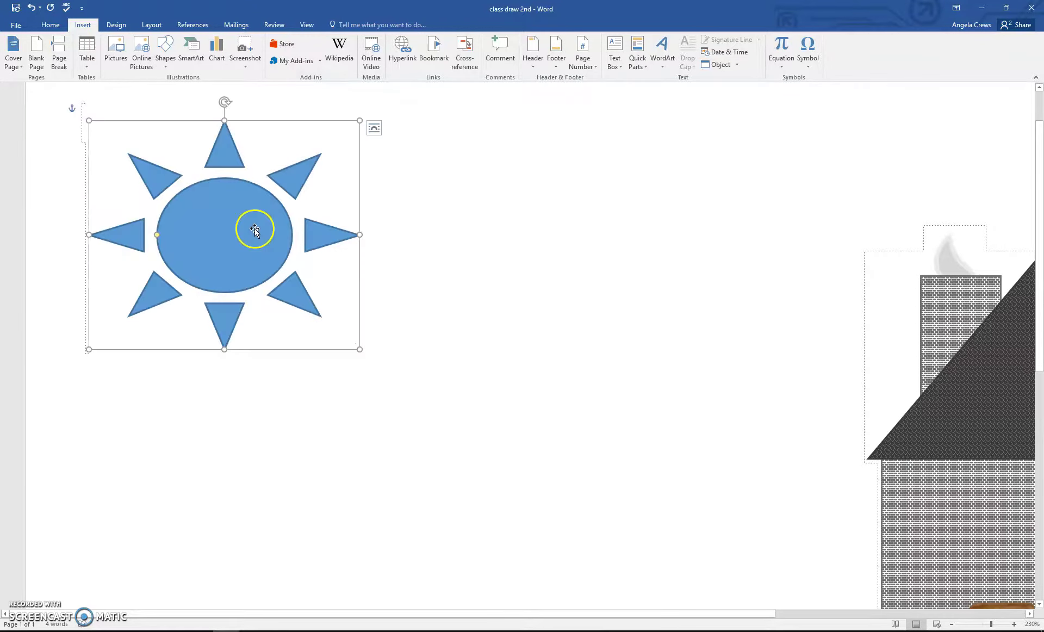